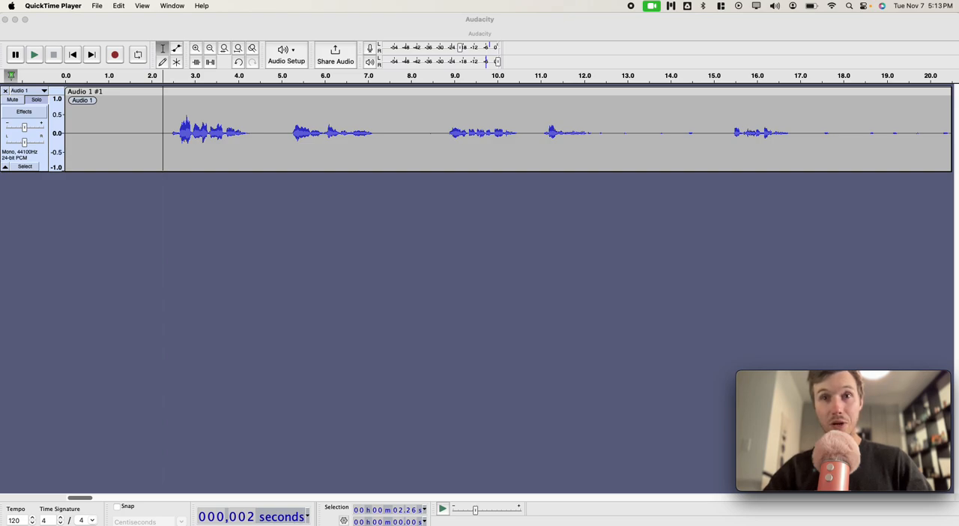
# Step: Look over the full length of the Audio 1 recording, the script document and the ACX audition page
pyautogui.scroll(-10, 141, 155)
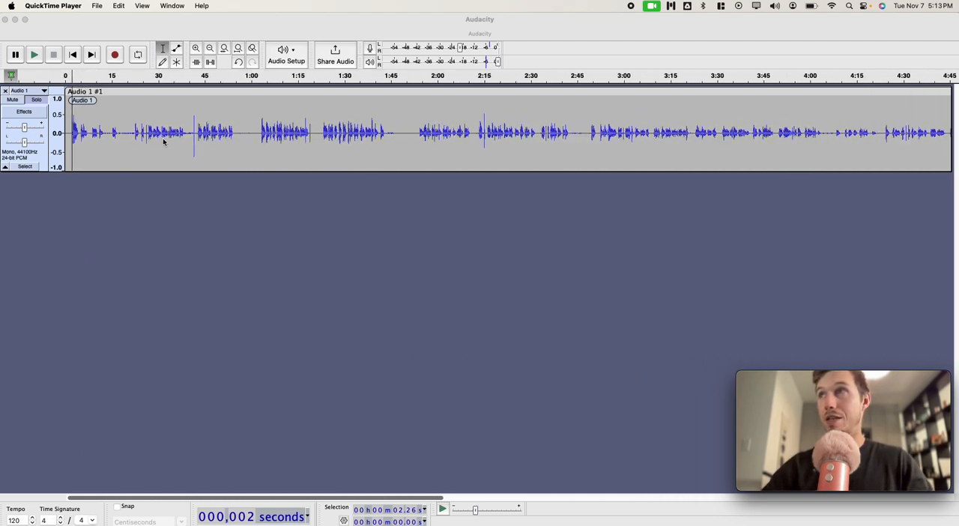
pyautogui.scroll(-8, 165, 142)
pyautogui.scroll(4, 164, 142)
pyautogui.scroll(3, 163, 138)
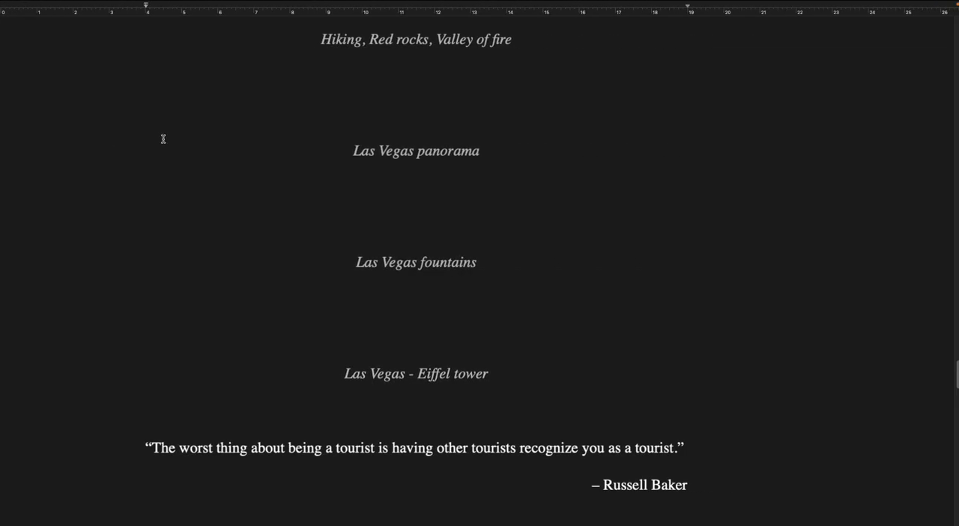
pyautogui.scroll(5, 257, 160)
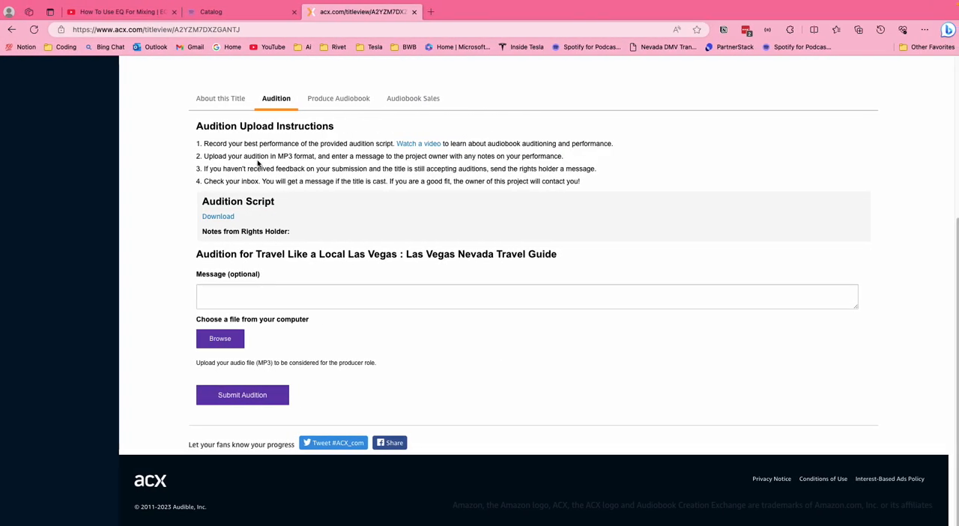
pyautogui.press('ctrl+super+f')
pyautogui.scroll(5, 257, 160)
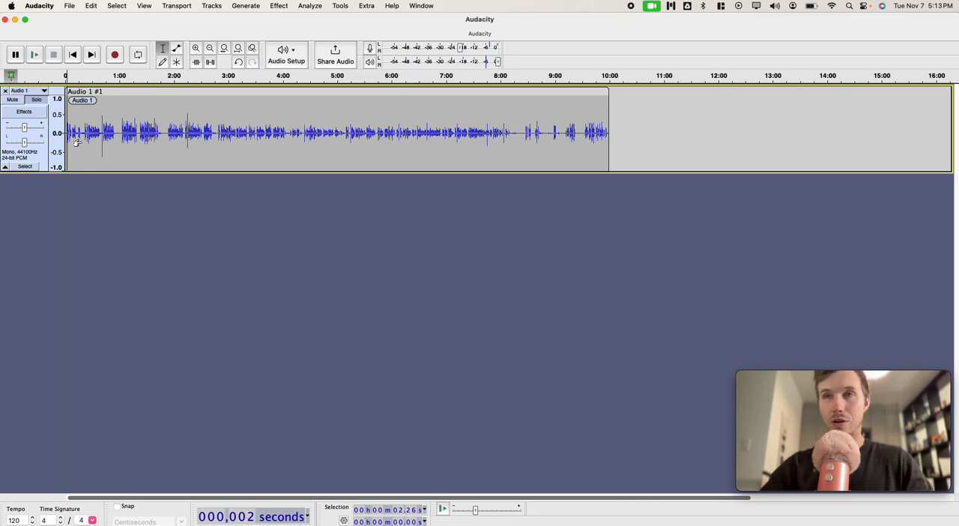
# Step: Play the room noise in the opening silence of Audio 1, before the first spoken words
pyautogui.scroll(6, 76, 142)
pyautogui.click(74, 55)
pyautogui.click(84, 132)
pyautogui.press('space')
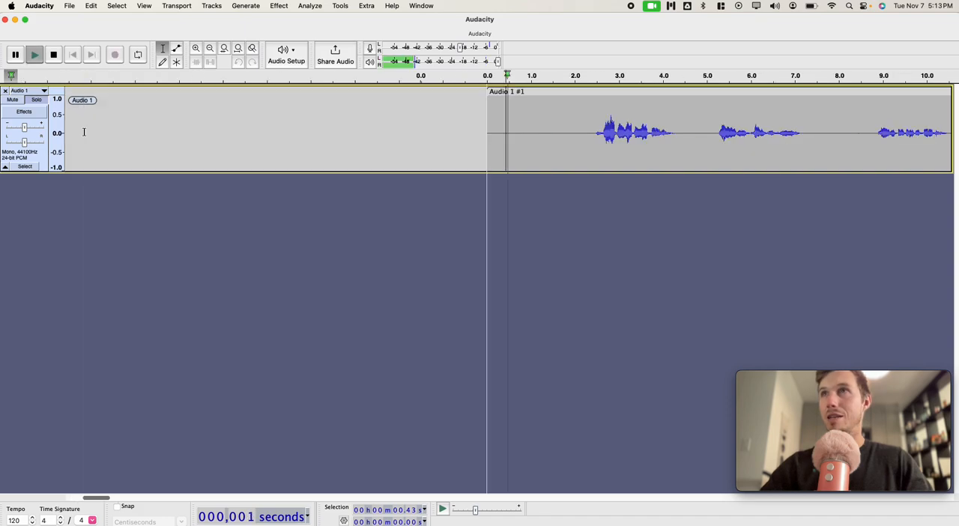
pyautogui.press('space')
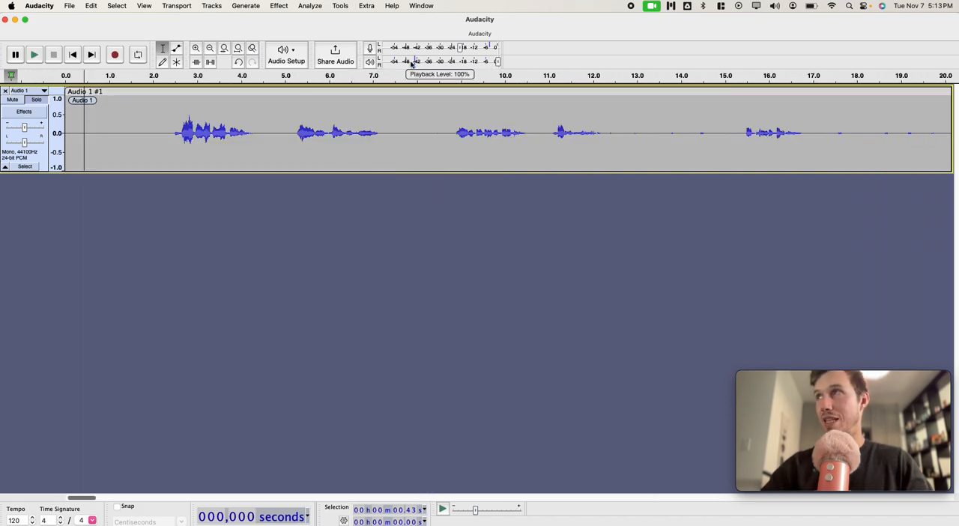
pyautogui.click(129, 127)
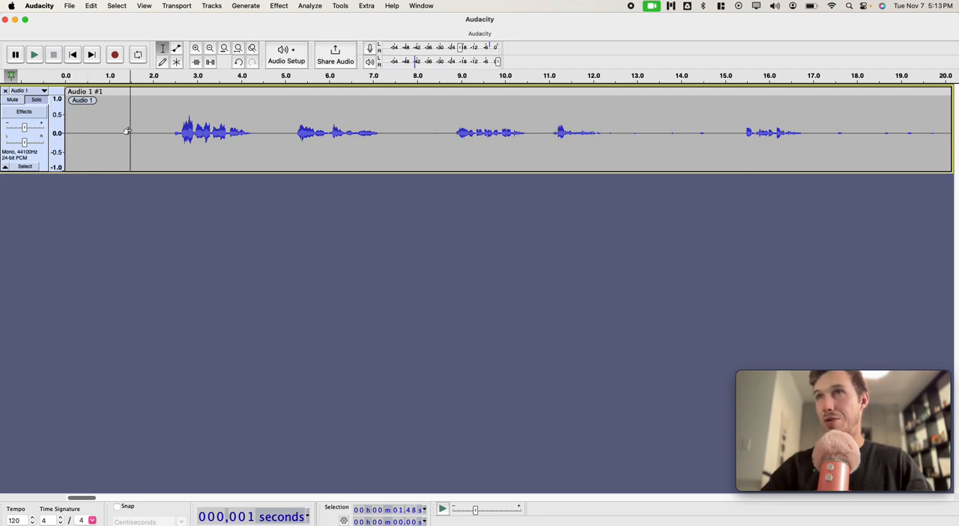
# Step: Show Audio 1 in Multi-view with waveform and spectrogram, and enlarge the track's height to fill the window
pyautogui.click(44, 89)
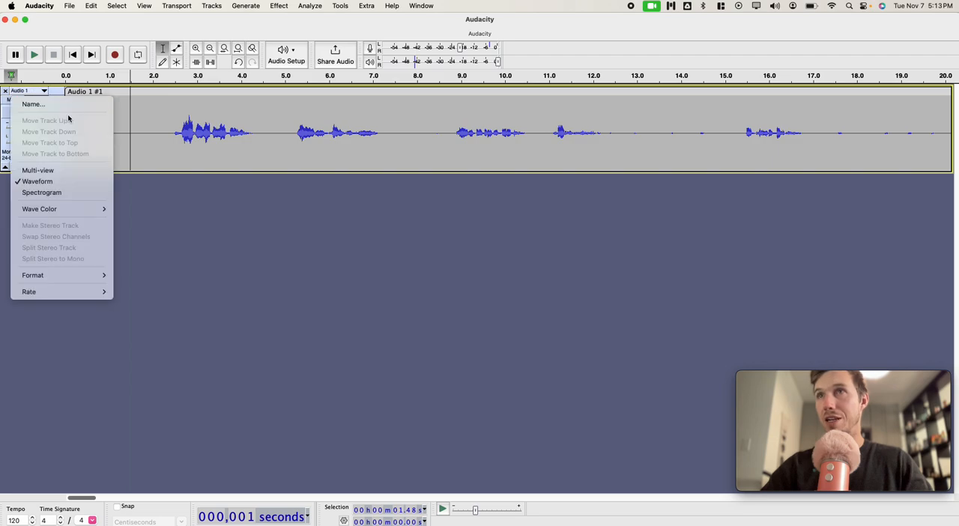
pyautogui.click(51, 168)
pyautogui.moveTo(177, 171); pyautogui.dragTo(112, 483)
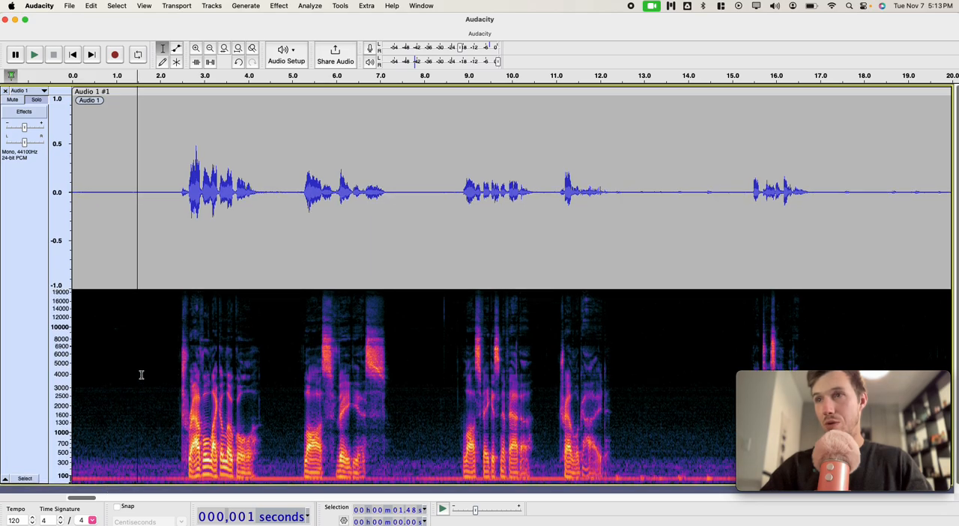
# Step: Play a selection of about 0.15 s in the opening silence, starting at about 0.92 s
pyautogui.moveTo(113, 327); pyautogui.dragTo(119, 329)
pyautogui.press('space')
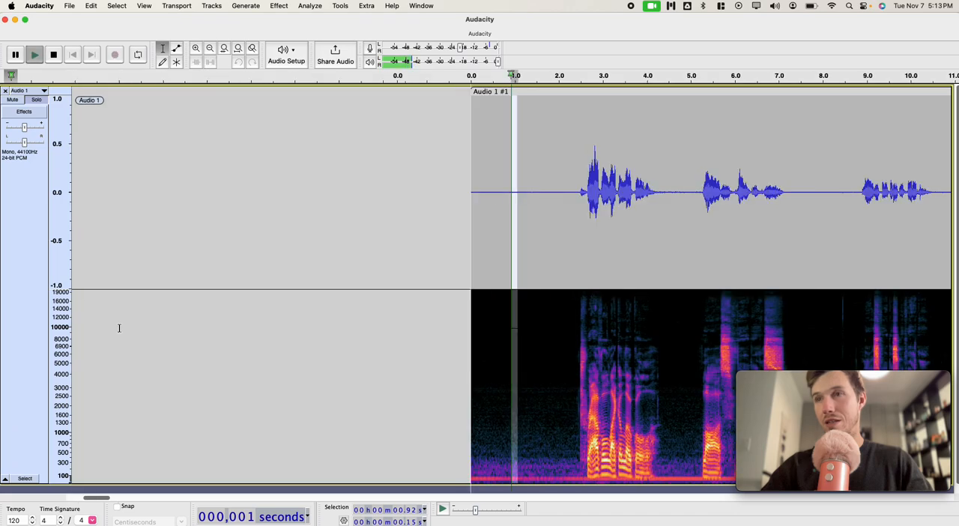
pyautogui.click(131, 331)
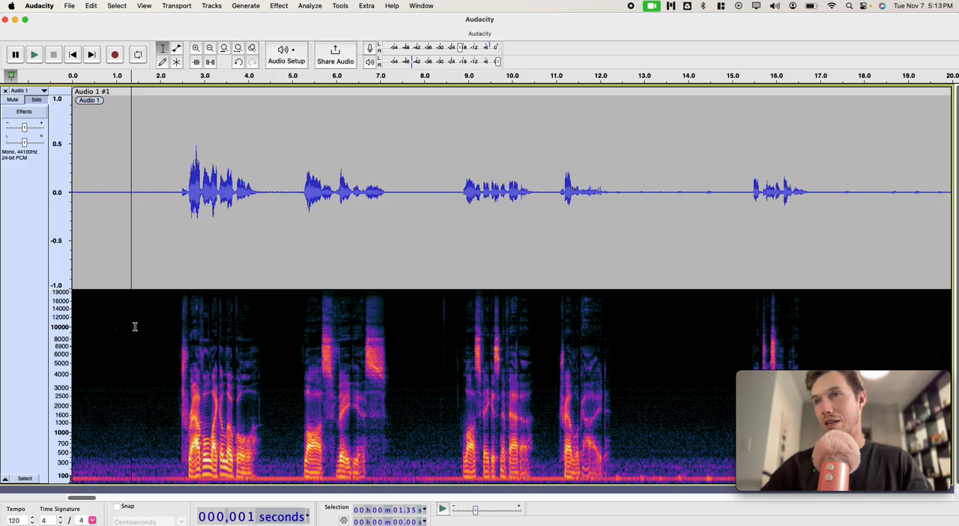
pyautogui.doubleClick(212, 203)
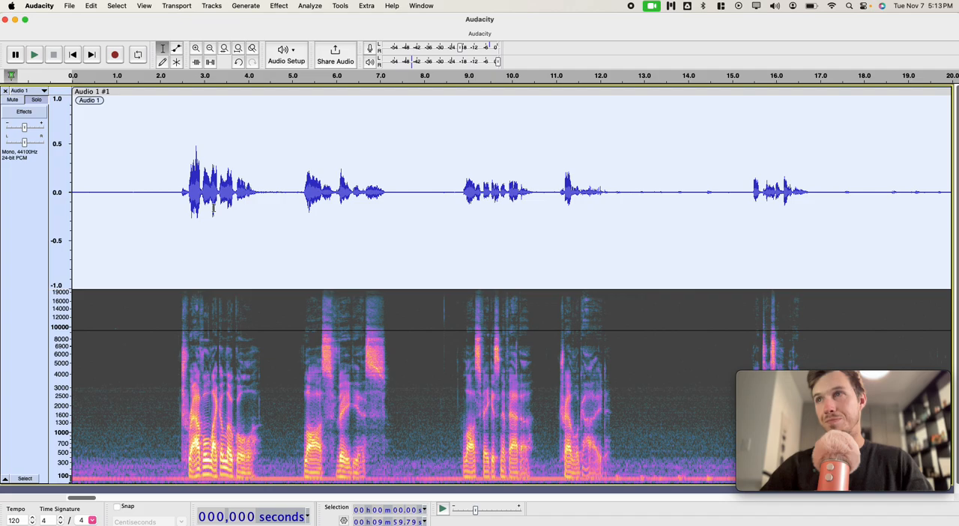
pyautogui.click(126, 313)
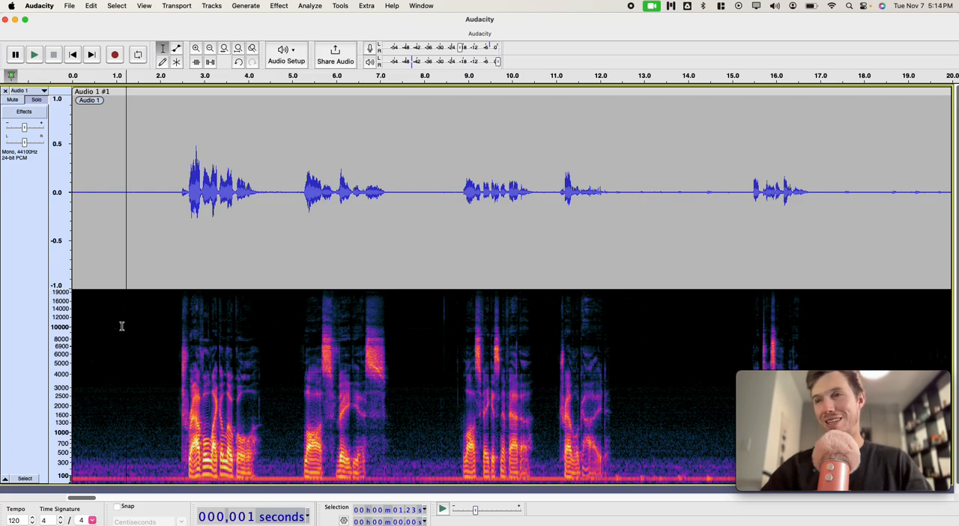
pyautogui.moveTo(120, 329); pyautogui.dragTo(132, 331)
pyautogui.click(146, 342)
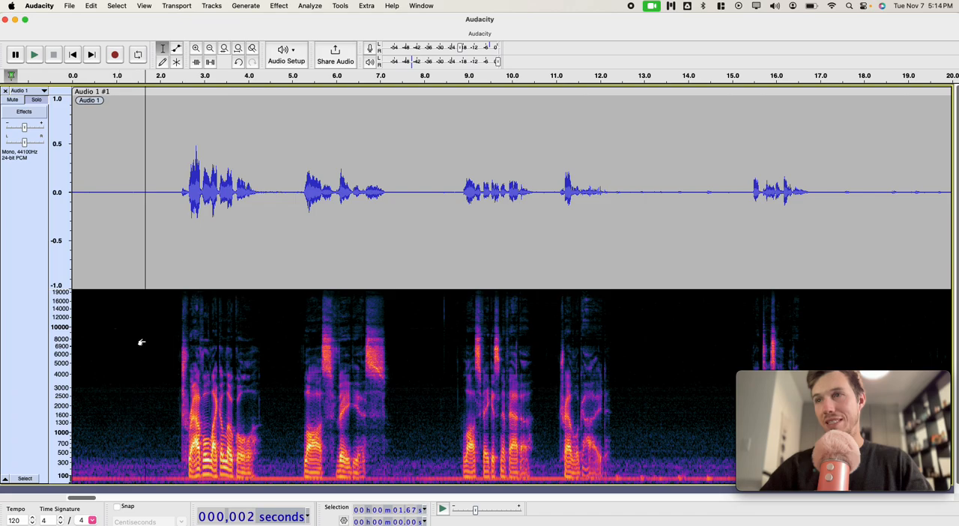
# Step: Select about 0.8 s of background noise from about 1.16 s and capture it as the Noise Reduction noise profile
pyautogui.click(123, 339)
pyautogui.moveTo(123, 338); pyautogui.dragTo(158, 343)
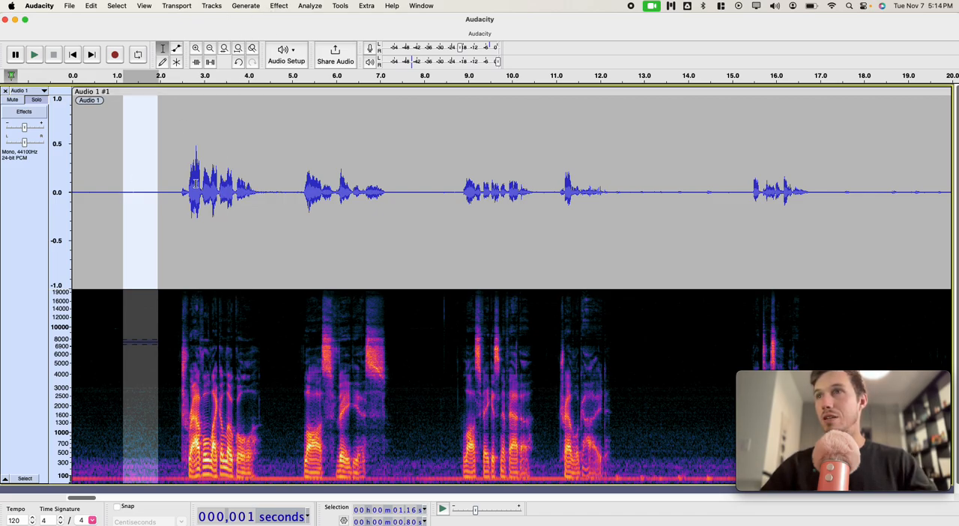
pyautogui.click(278, 5)
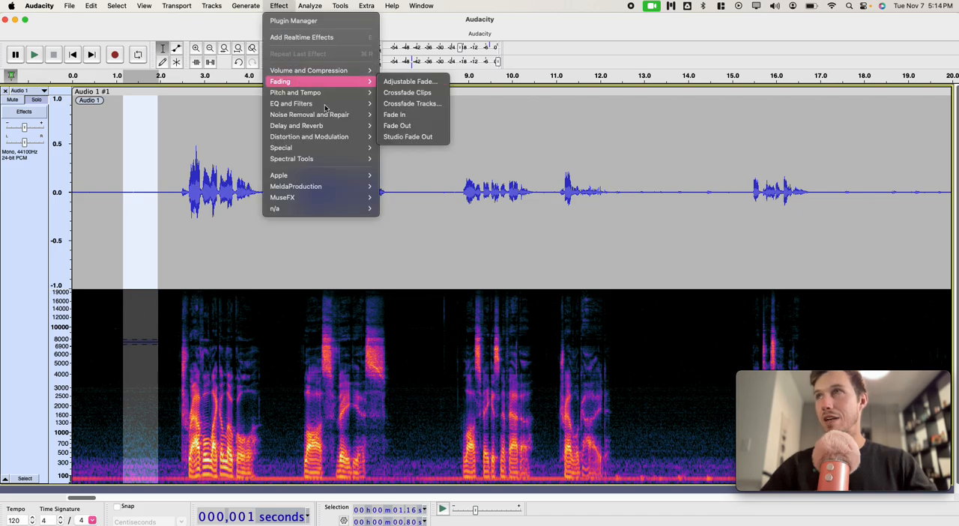
pyautogui.click(408, 146)
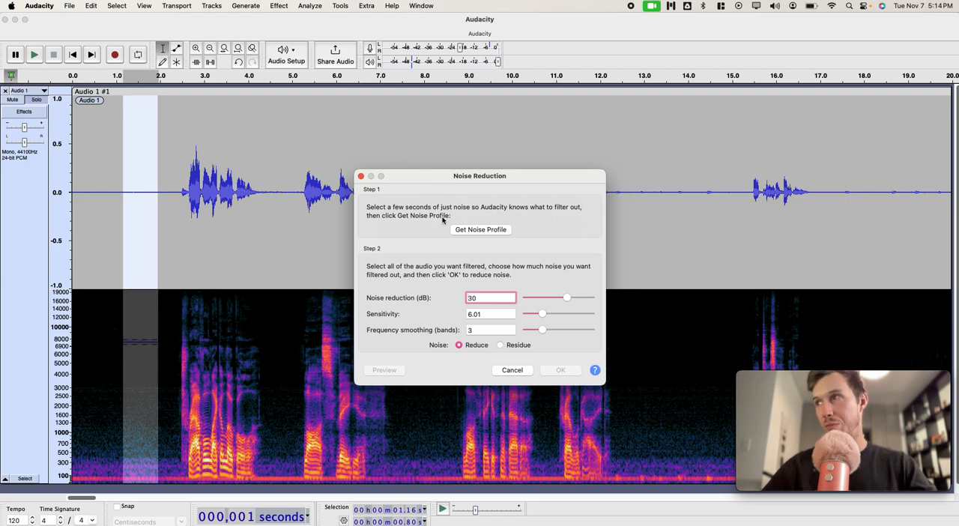
pyautogui.click(479, 230)
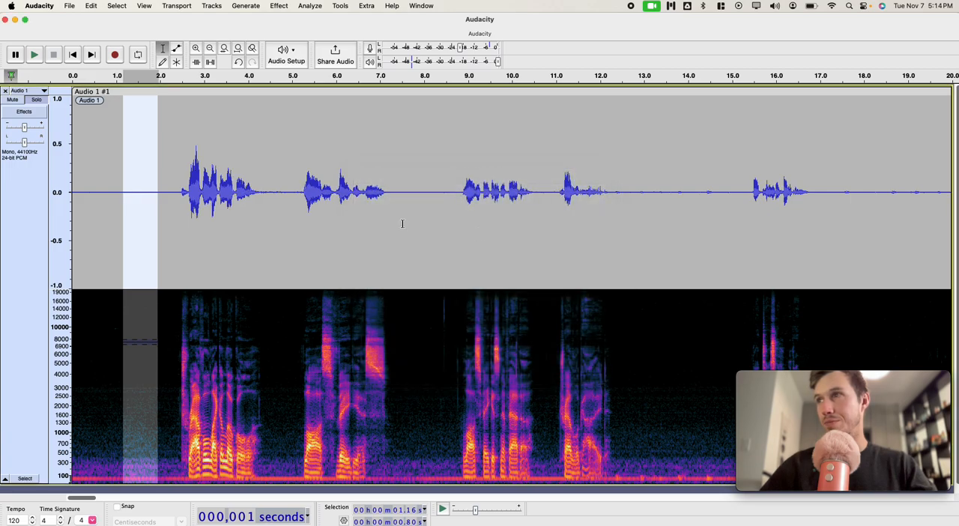
# Step: Select the entire recording and run ACX Check on its peak, RMS and noise floor levels
pyautogui.press('super+a')
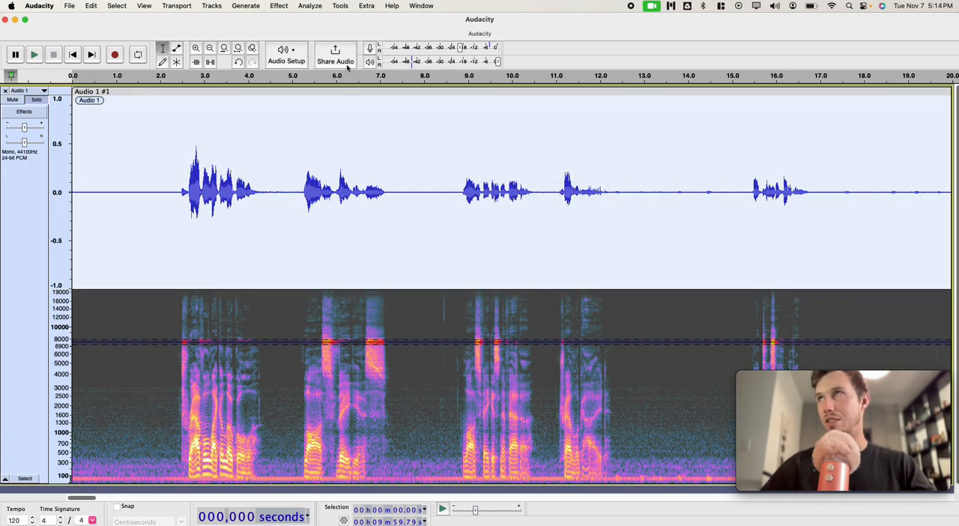
pyautogui.click(310, 6)
pyautogui.click(315, 109)
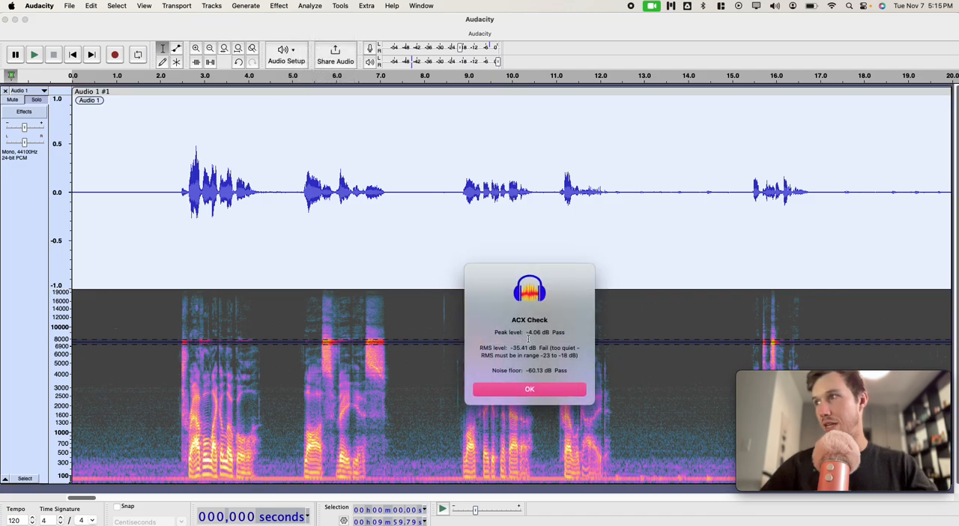
pyautogui.click(514, 389)
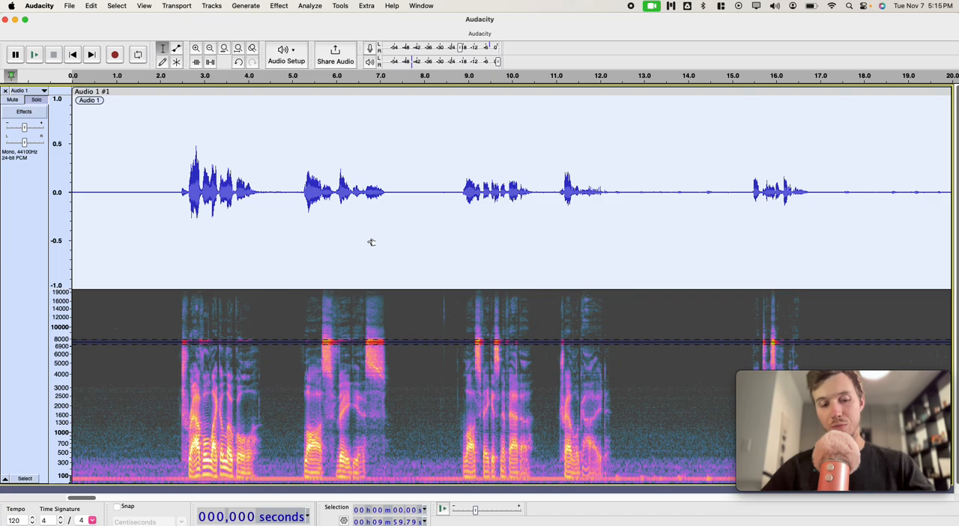
# Step: Apply Noise Reduction at 30 dB, sensitivity 6.01 and frequency smoothing 3 to the whole track, and run ACX Check again
pyautogui.press('super+r')
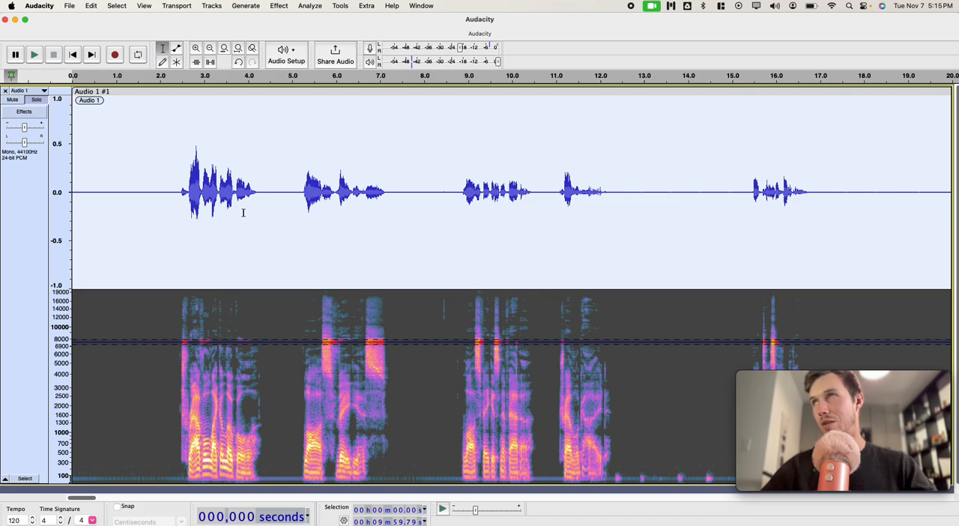
pyautogui.click(319, 7)
pyautogui.click(325, 107)
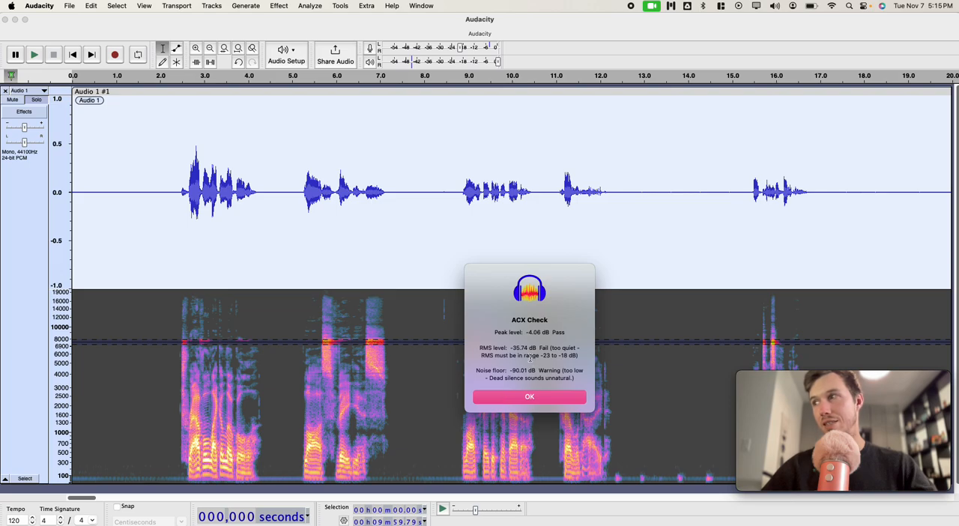
pyautogui.moveTo(513, 346); pyautogui.dragTo(537, 347)
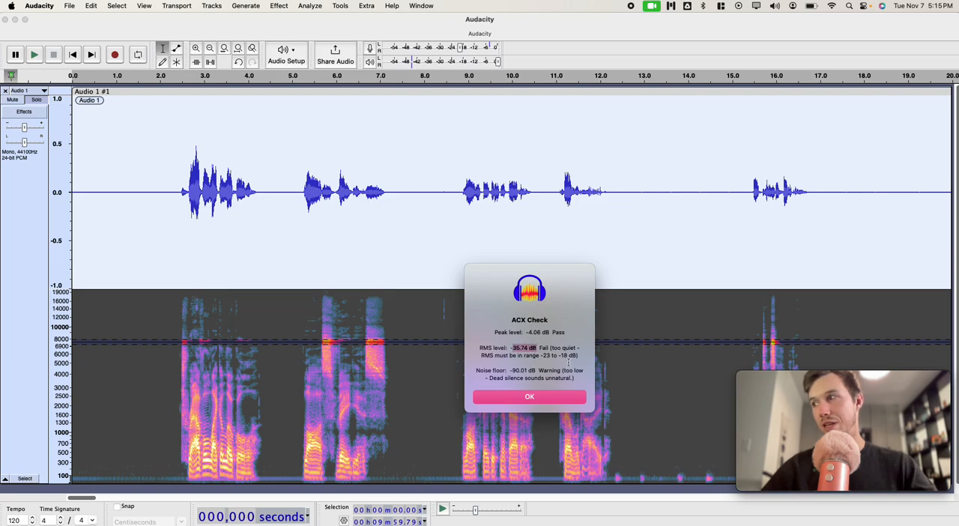
pyautogui.click(548, 397)
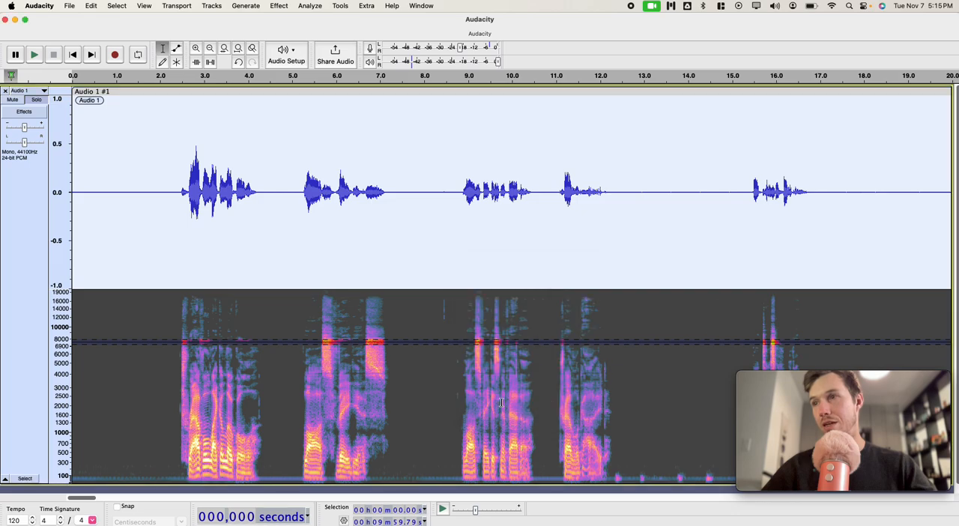
# Step: Play the noise-reduced opening silence from about 0.32 s
pyautogui.click(415, 389)
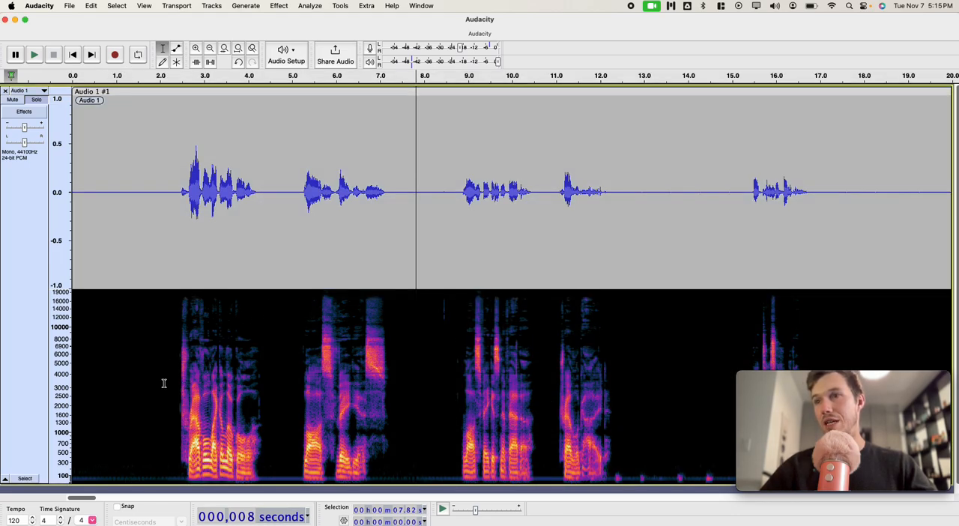
pyautogui.click(86, 404)
pyautogui.press('space')
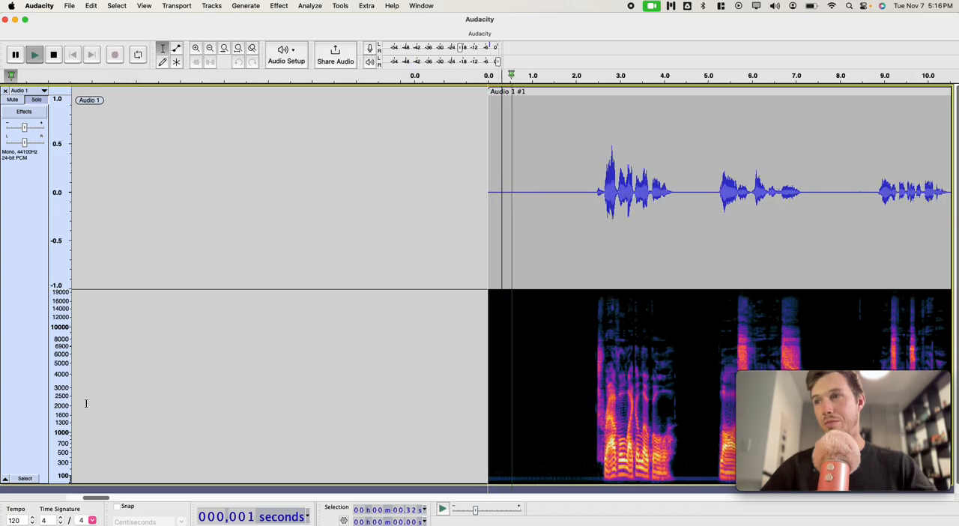
pyautogui.press('space')
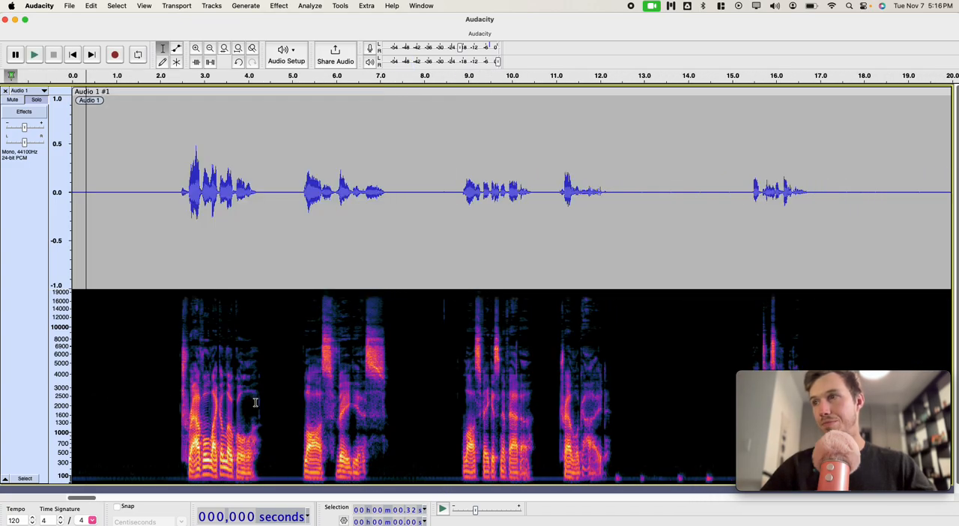
# Step: Play the pause from about 8.27 s, including a selection of about 0.23 s starting at about 8.41 s
pyautogui.click(435, 376)
pyautogui.press('space')
pyautogui.press('space')
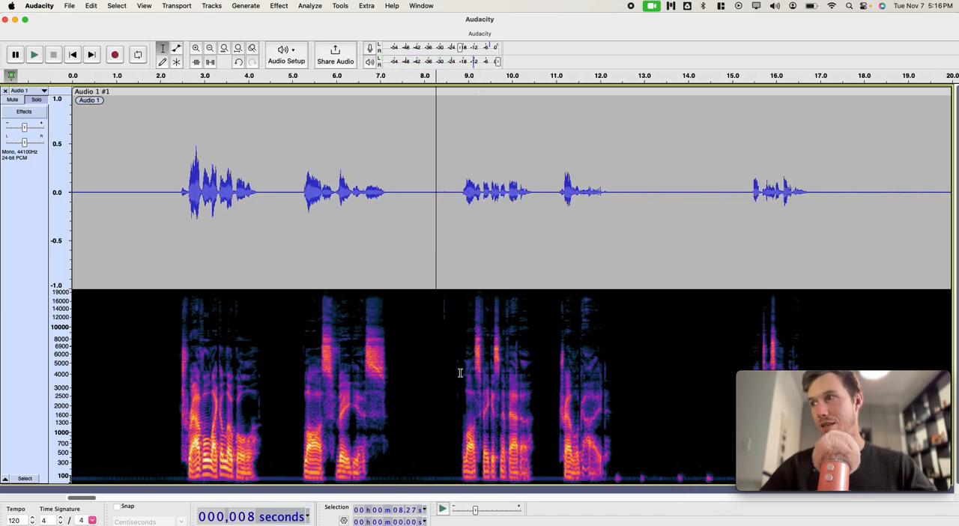
pyautogui.moveTo(443, 347); pyautogui.dragTo(453, 347)
pyautogui.press('space')
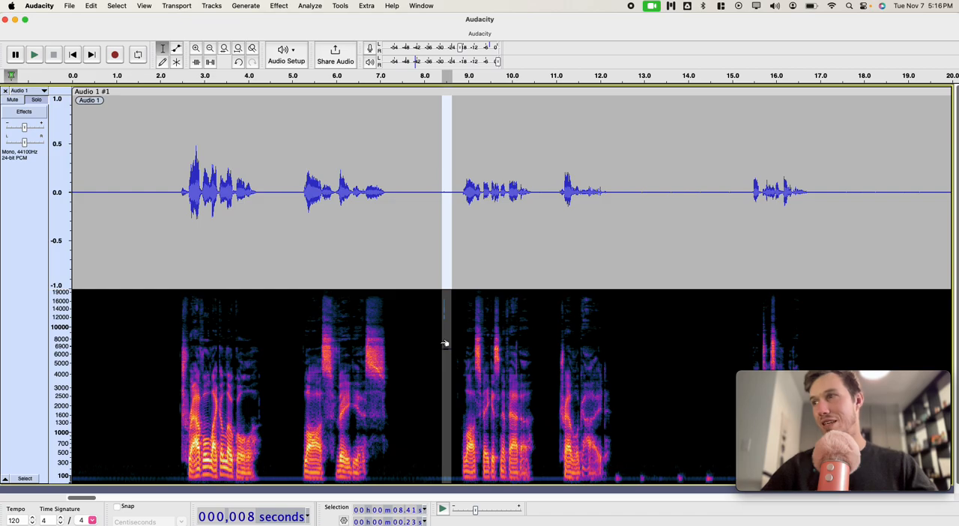
# Step: Play the faint low-frequency noise in the pause before 15 s, using a 0.26 s selection at about 14.37 s and playback from about 13.48 s
pyautogui.click(610, 432)
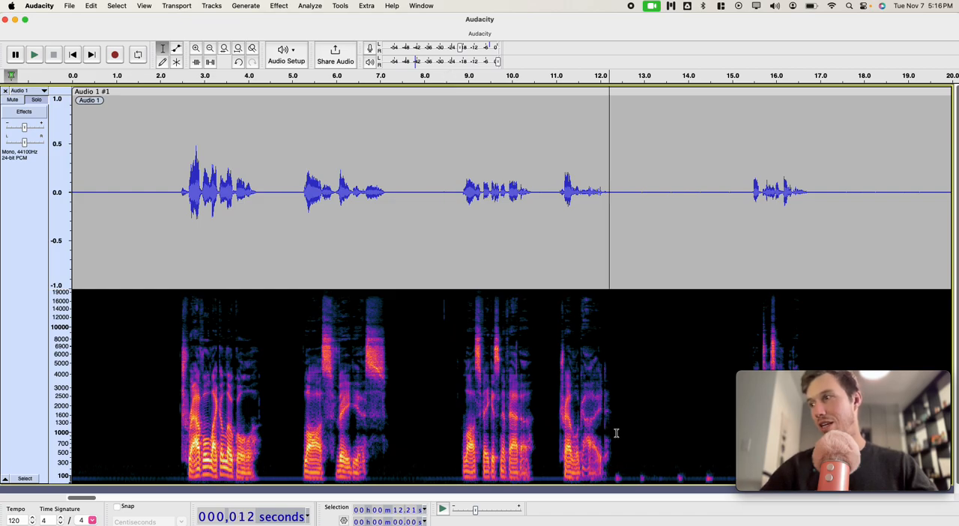
pyautogui.hscroll(5, 622, 435)
pyautogui.moveTo(525, 466); pyautogui.dragTo(537, 466)
pyautogui.press('space')
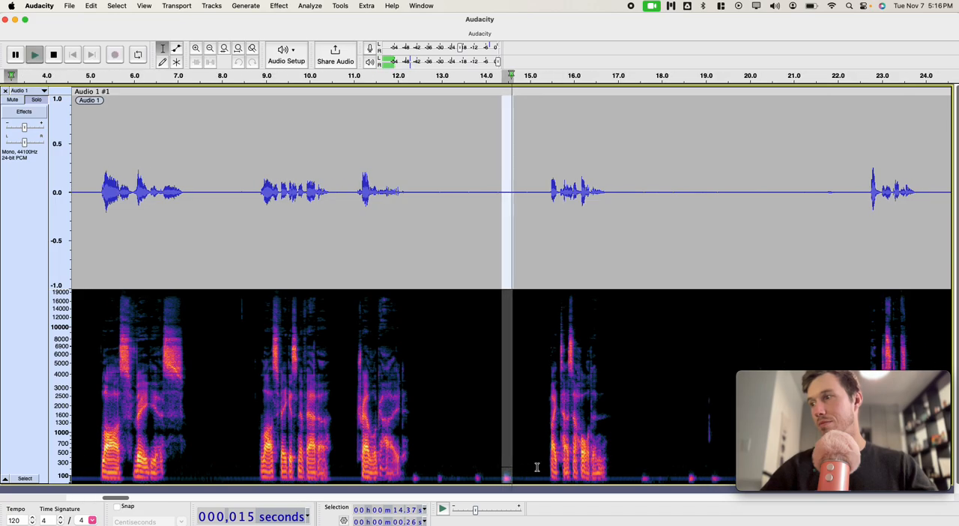
pyautogui.click(461, 463)
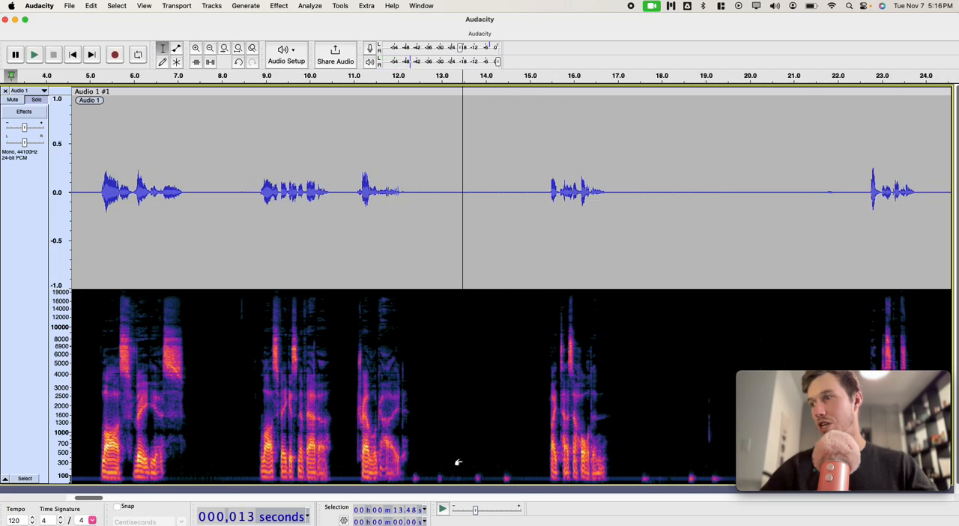
pyautogui.press('space')
pyautogui.press('space')
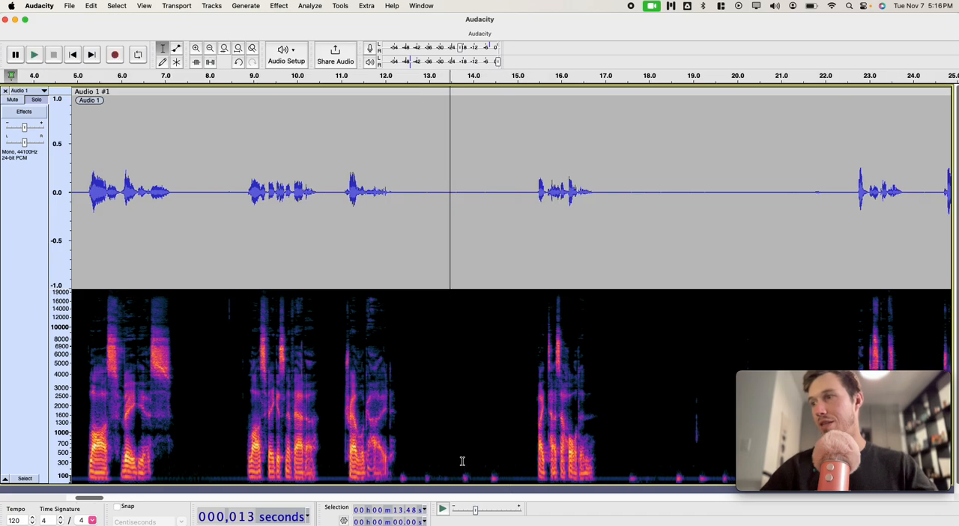
pyautogui.hscroll(-5, 428, 452)
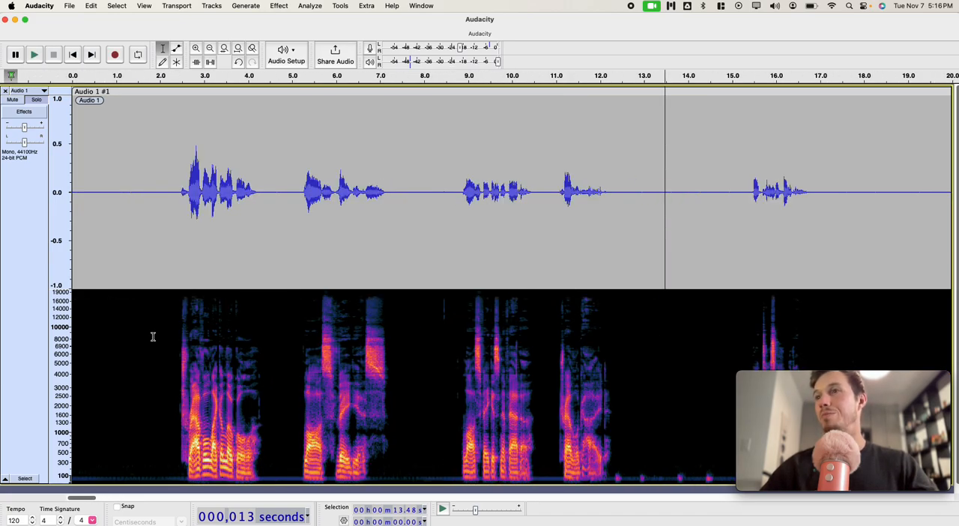
# Step: Run ACX Check on about 1.89 s of the opening silence, starting at about 0.38 s
pyautogui.click(38, 102)
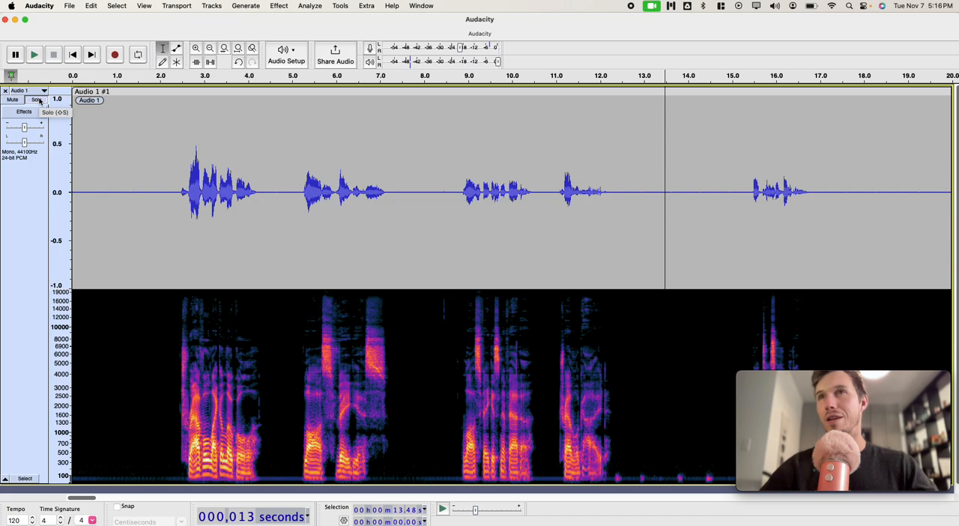
pyautogui.click(163, 200)
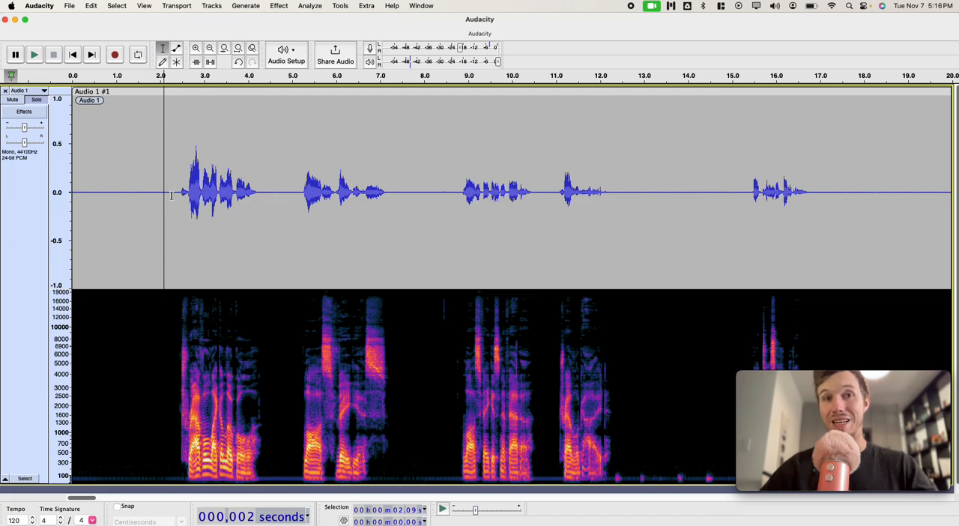
pyautogui.moveTo(171, 197); pyautogui.dragTo(93, 181)
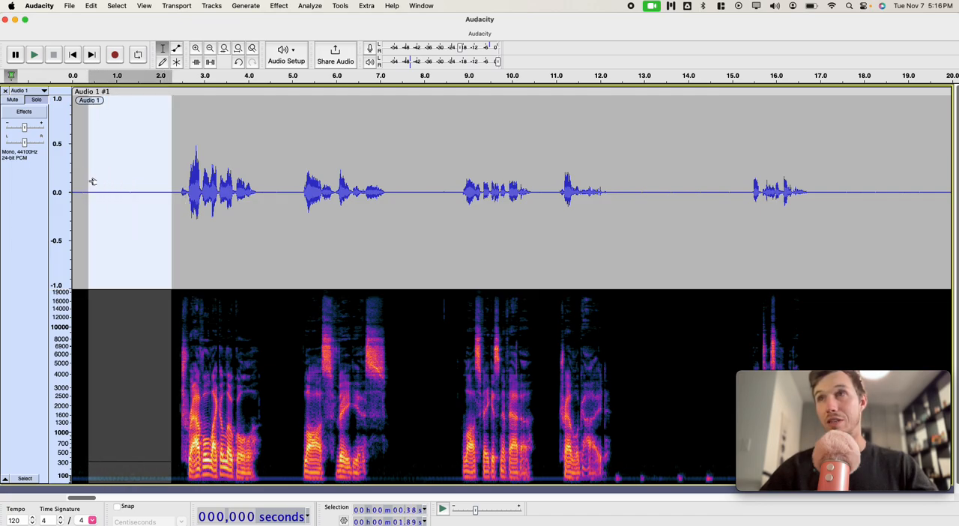
pyautogui.click(309, 5)
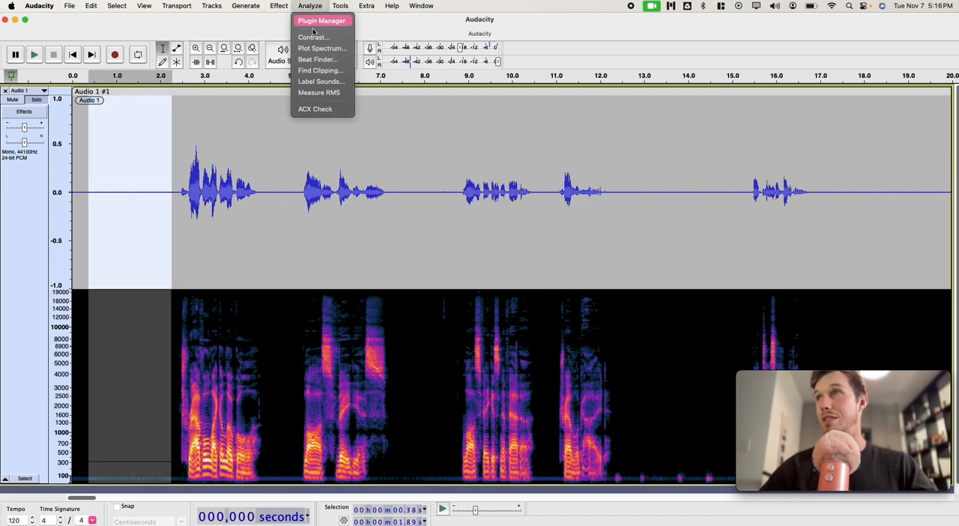
pyautogui.click(307, 110)
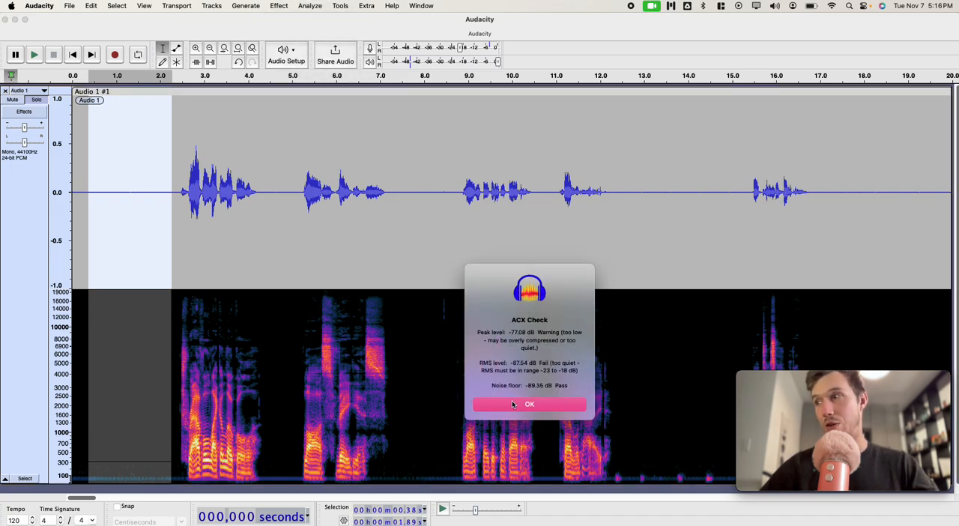
pyautogui.click(509, 406)
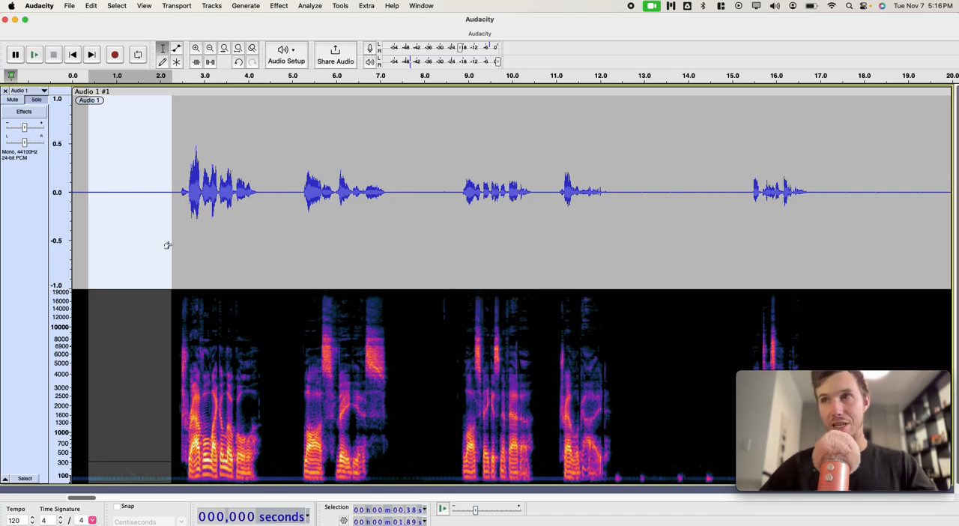
# Step: Copy the selected opening silence and paste it at the start of a new mono track
pyautogui.click(38, 100)
pyautogui.click(212, 5)
pyautogui.moveTo(235, 20)
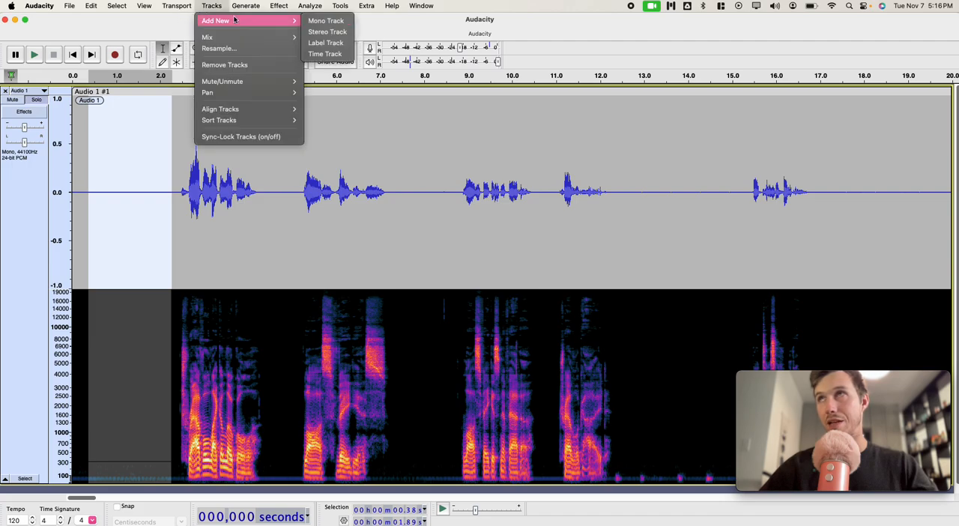
pyautogui.click(309, 20)
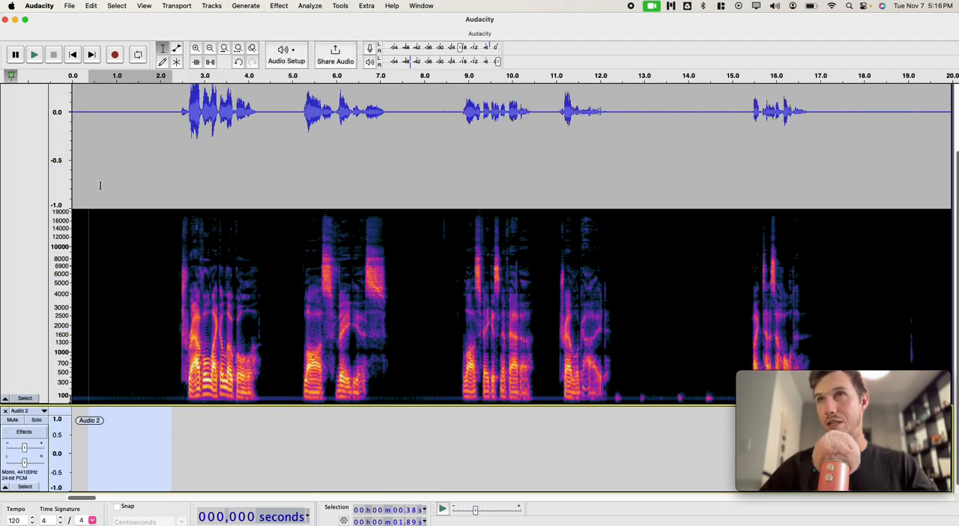
pyautogui.click(75, 53)
pyautogui.click(17, 486)
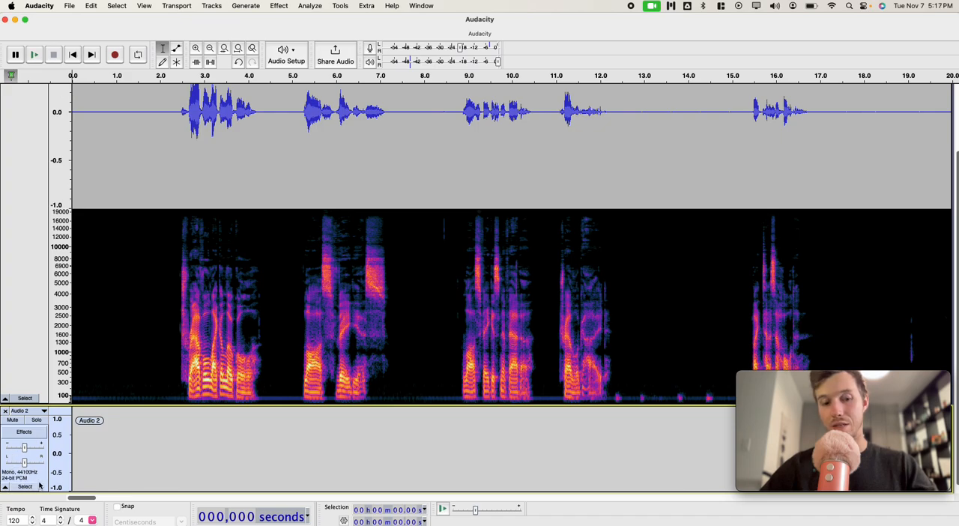
pyautogui.press('super+v')
pyautogui.click(120, 449)
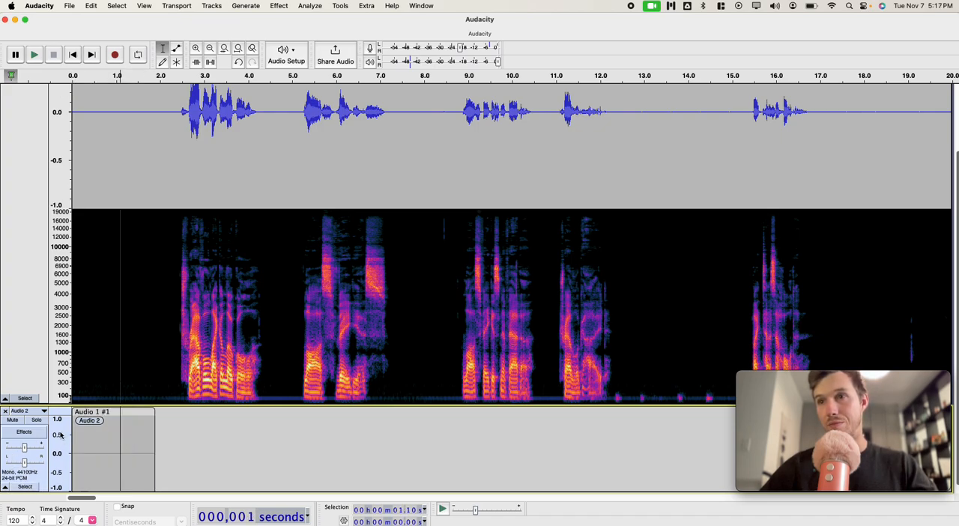
# Step: Run ACX Check on the silence clip pasted in the second track
pyautogui.doubleClick(89, 439)
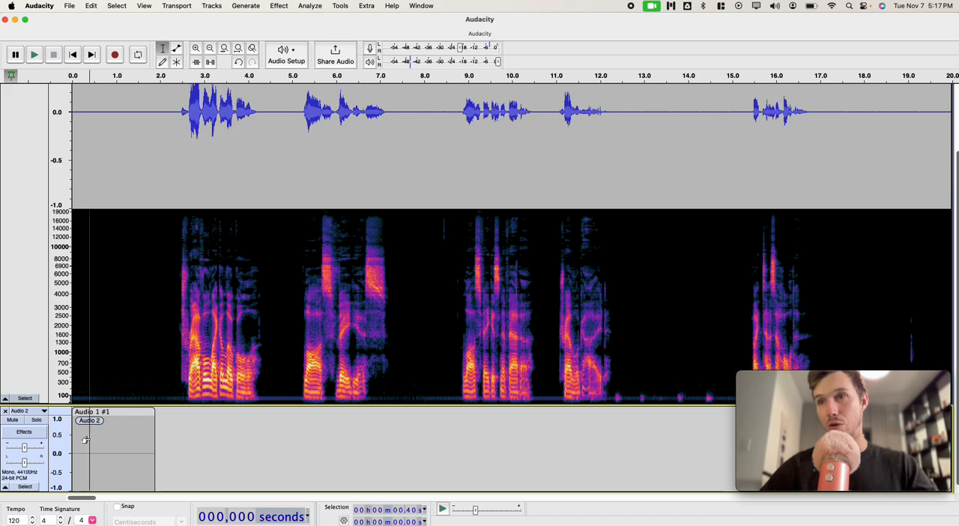
pyautogui.click(310, 6)
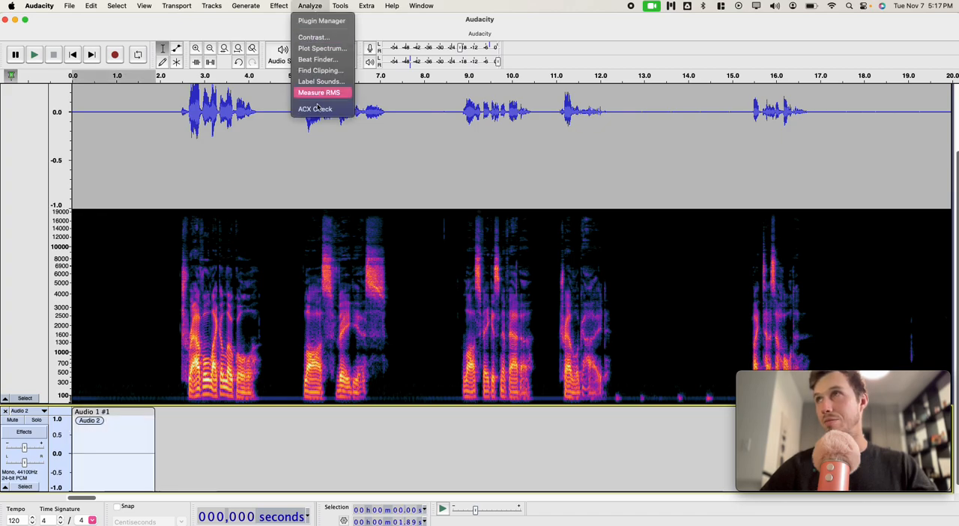
pyautogui.click(322, 109)
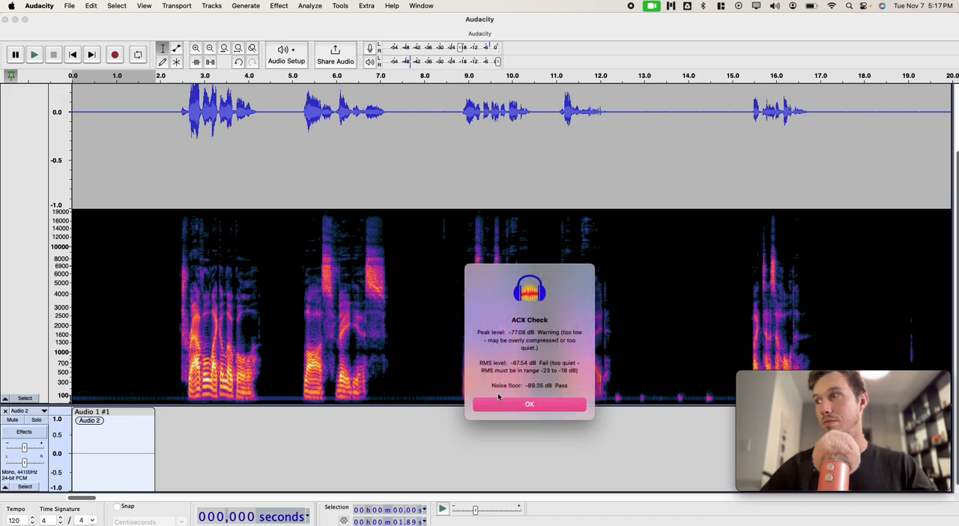
pyautogui.click(497, 405)
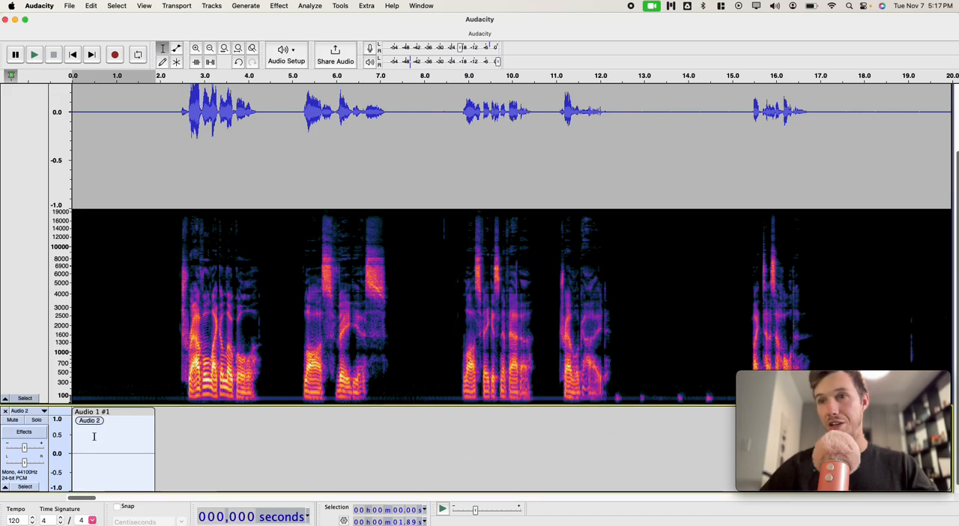
# Step: Paste two more copies of the silence end to end directly after the first clip in the second track
pyautogui.click(170, 461)
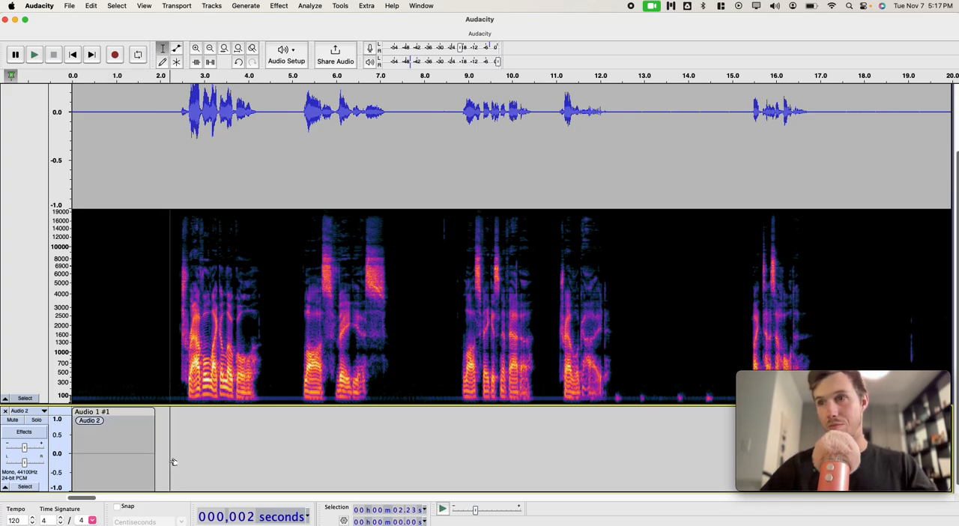
pyautogui.click(155, 461)
pyautogui.press('super+v')
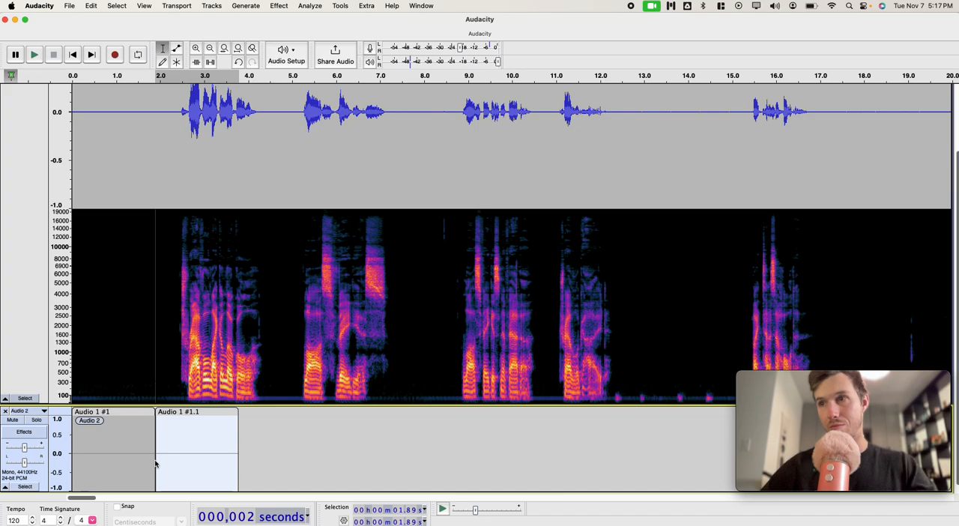
pyautogui.click(238, 462)
pyautogui.press('super+v')
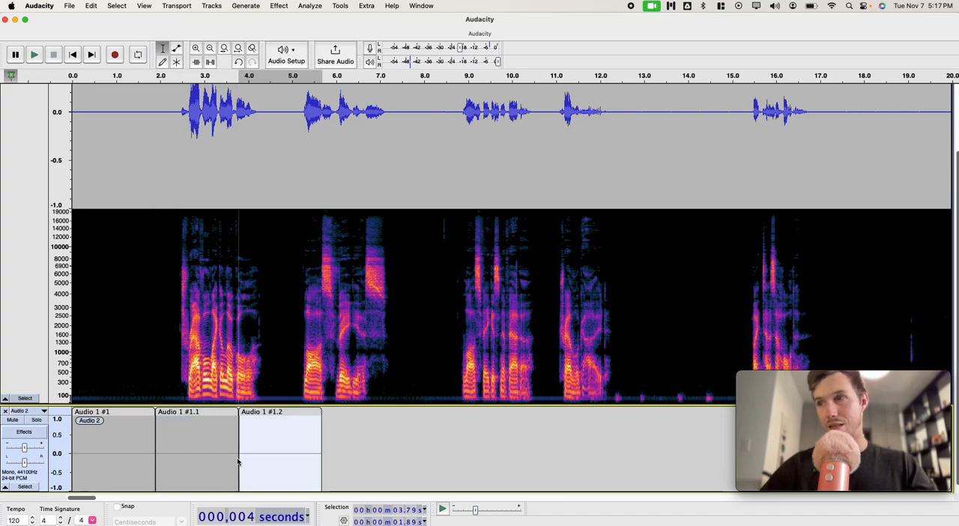
# Step: Copy the three silence clips together and paste the group twice in succession, at about 5.68 s and 11.36 s
pyautogui.click(25, 486)
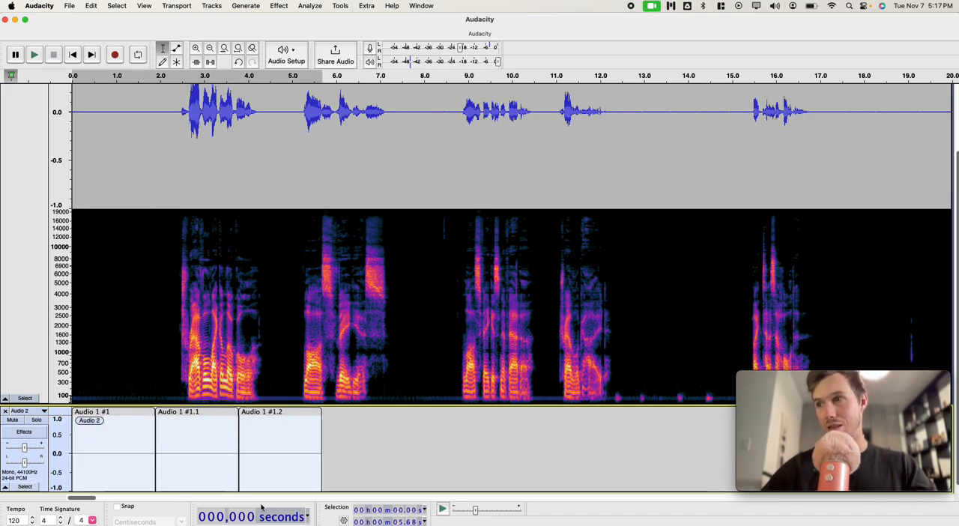
pyautogui.click(348, 478)
pyautogui.click(325, 473)
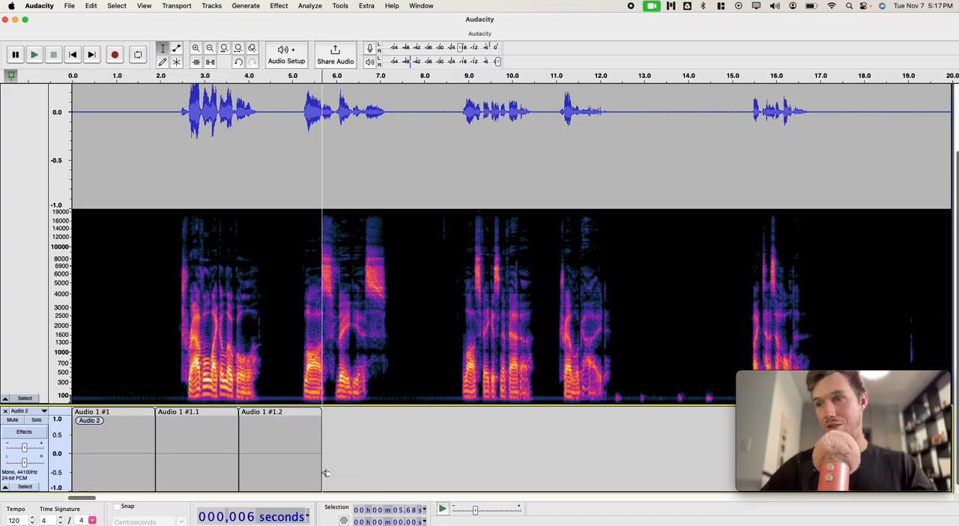
pyautogui.press('super+v')
pyautogui.click(584, 460)
pyautogui.click(574, 461)
pyautogui.press('super+v')
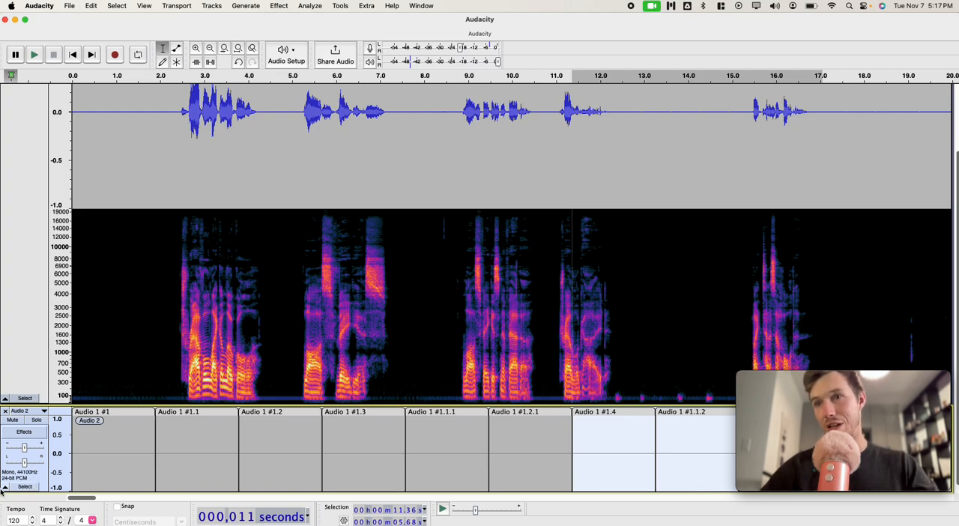
pyautogui.click(25, 487)
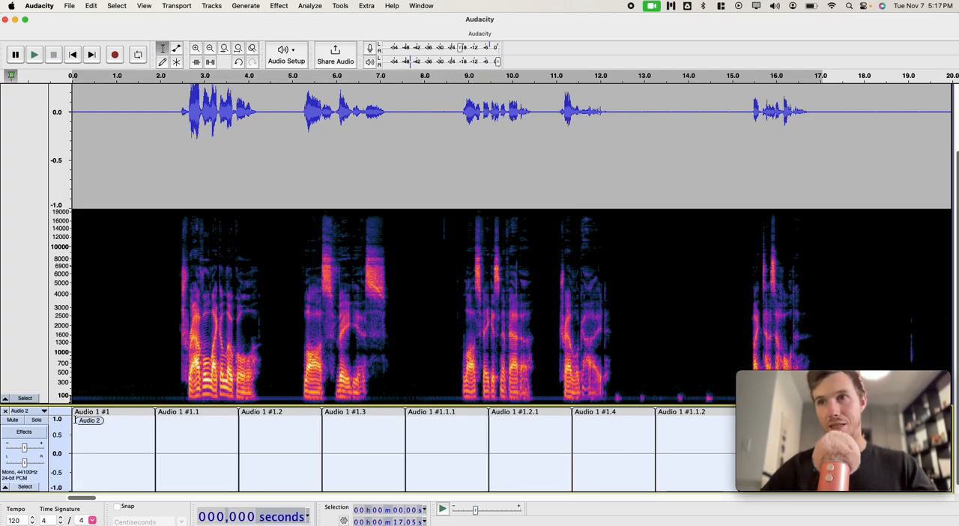
pyautogui.click(23, 398)
pyautogui.scroll(-3, 103, 356)
pyautogui.scroll(3, 118, 300)
pyautogui.click(212, 6)
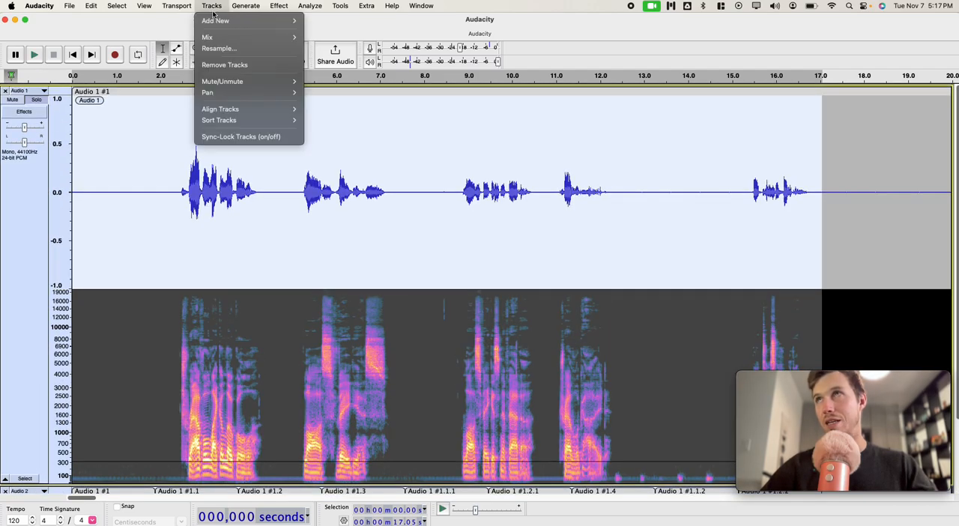
pyautogui.moveTo(262, 36)
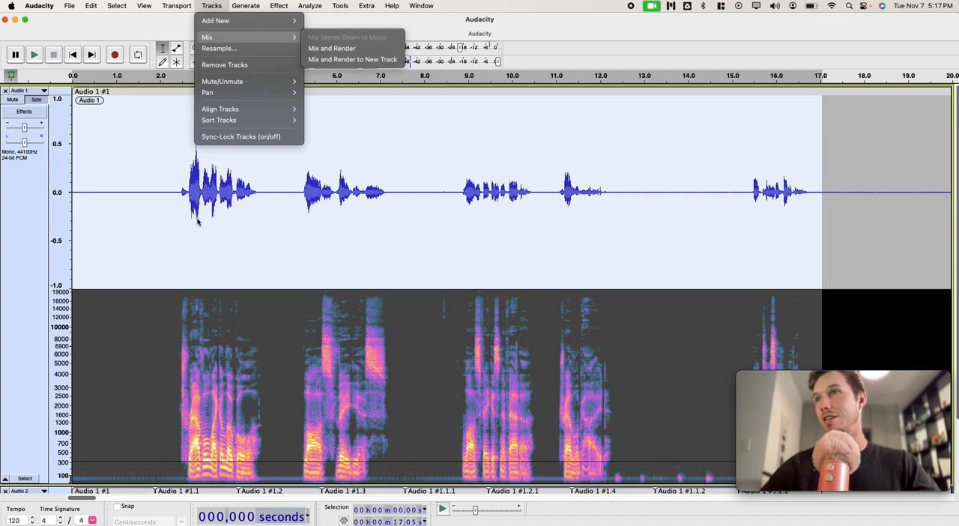
pyautogui.click(272, 218)
pyautogui.click(272, 220)
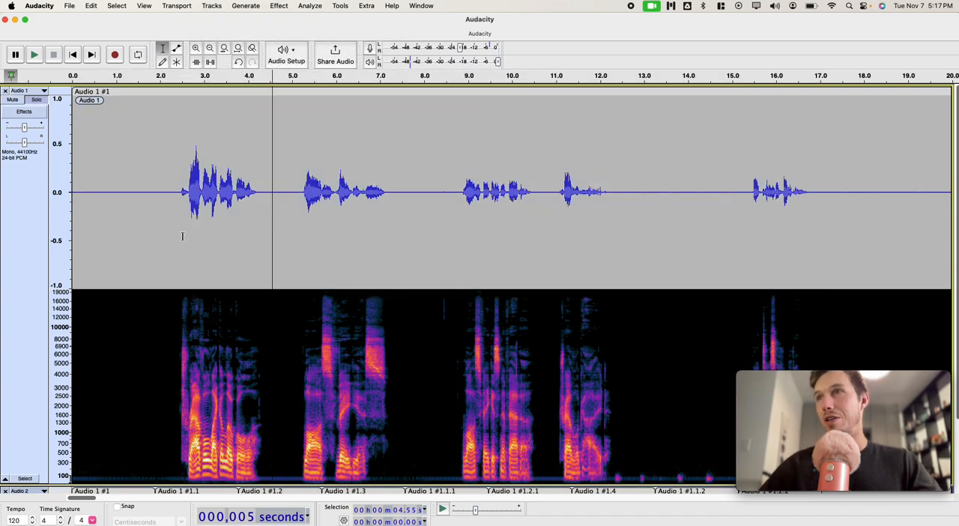
# Step: Merge the first two silence clips of the second track at their shared boundary
pyautogui.scroll(-4, 182, 236)
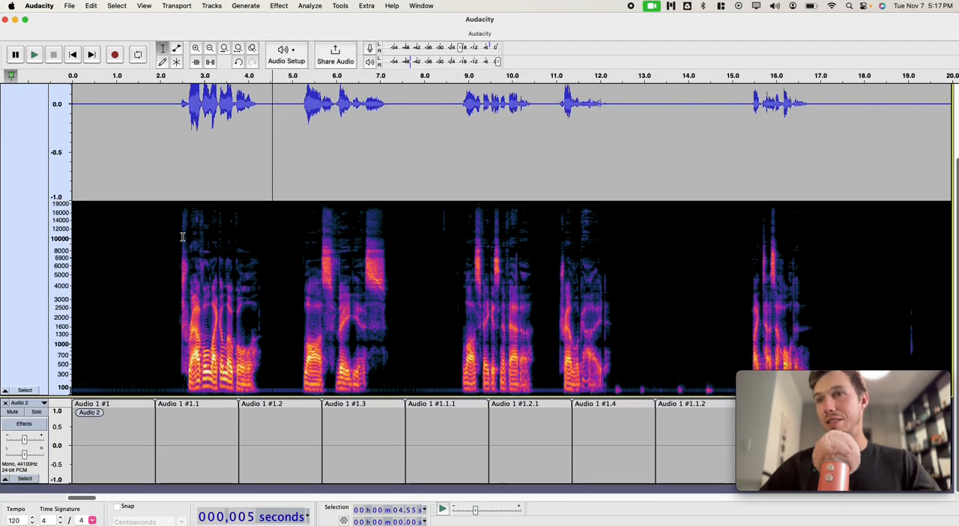
pyautogui.click(173, 430)
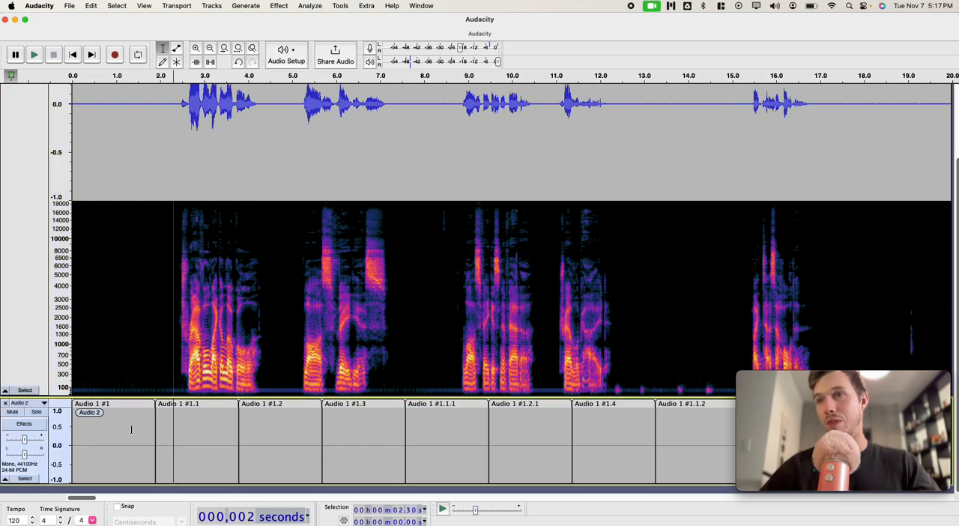
pyautogui.click(155, 448)
# Step: Join all the silence clips of the second track into one continuous clip
pyautogui.click(25, 478)
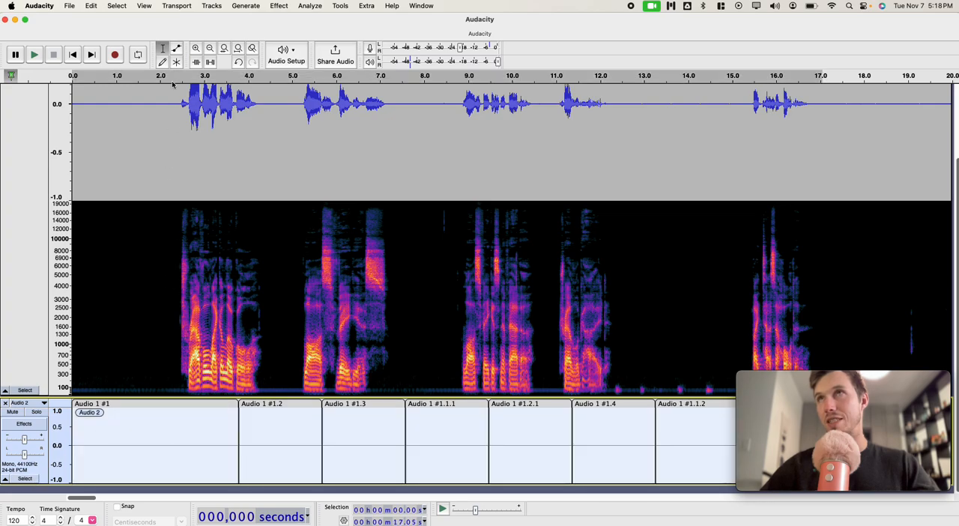
pyautogui.click(114, 6)
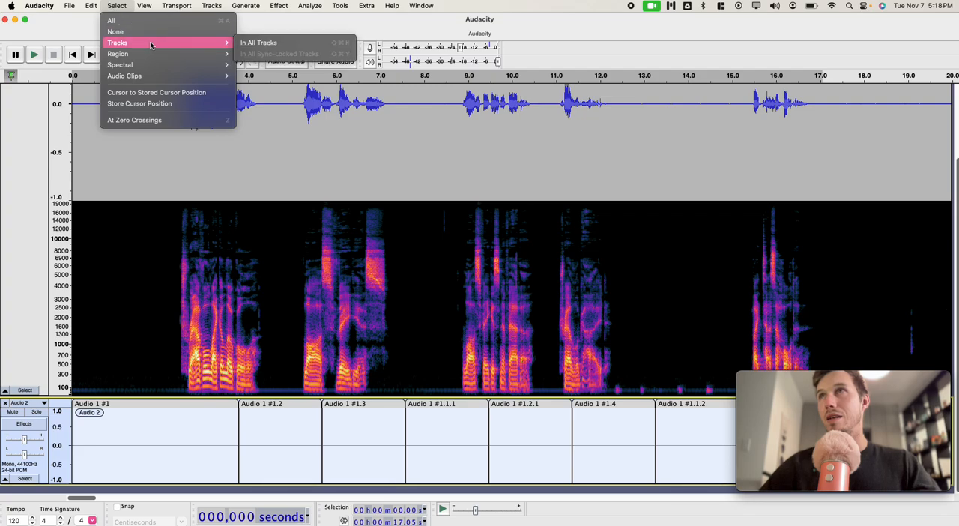
pyautogui.moveTo(165, 57)
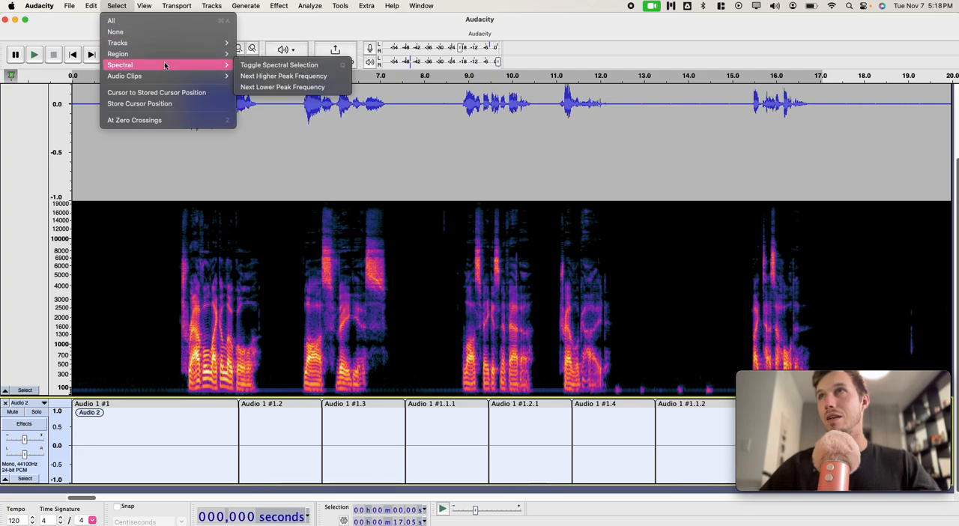
pyautogui.moveTo(159, 75)
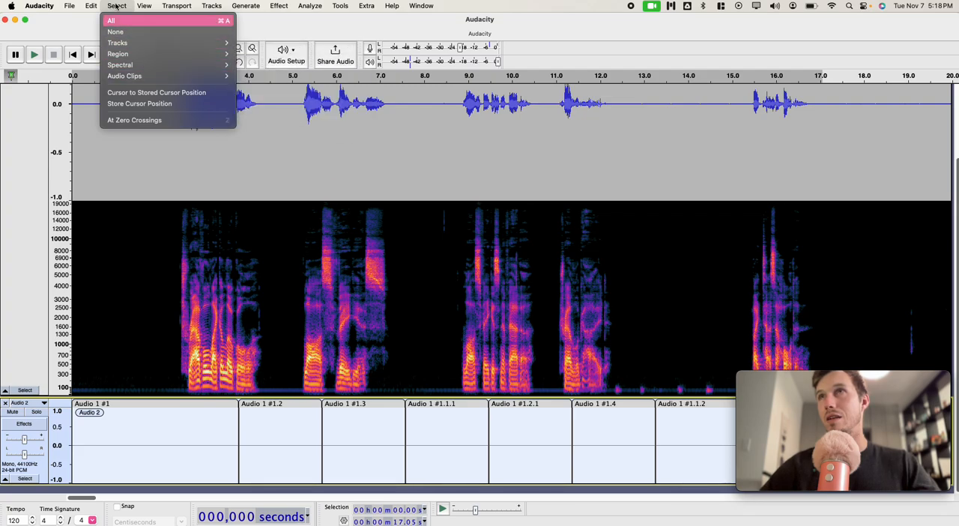
pyautogui.moveTo(91, 4)
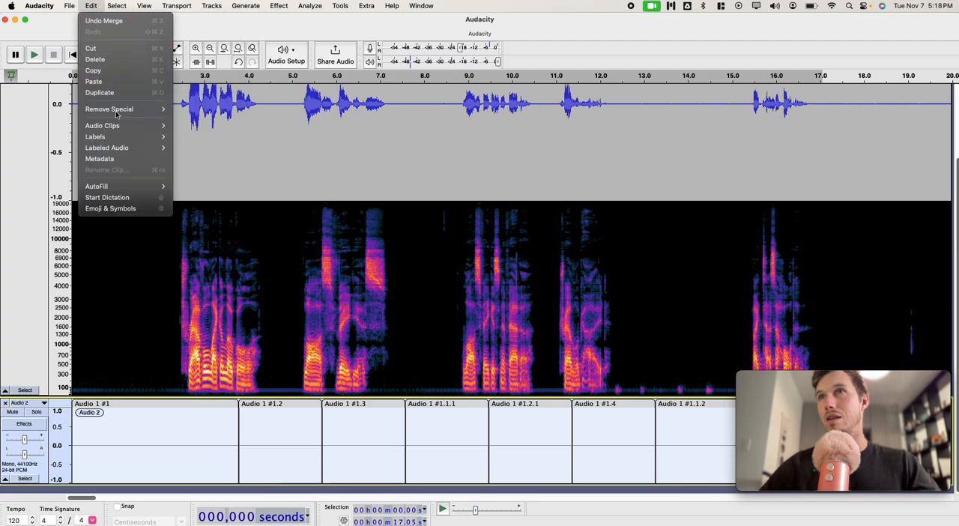
pyautogui.moveTo(117, 127)
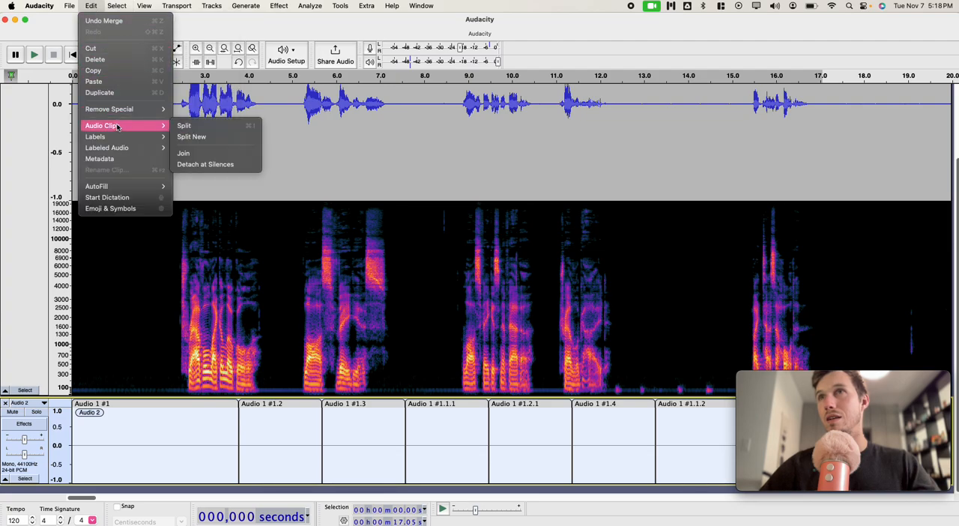
pyautogui.click(183, 153)
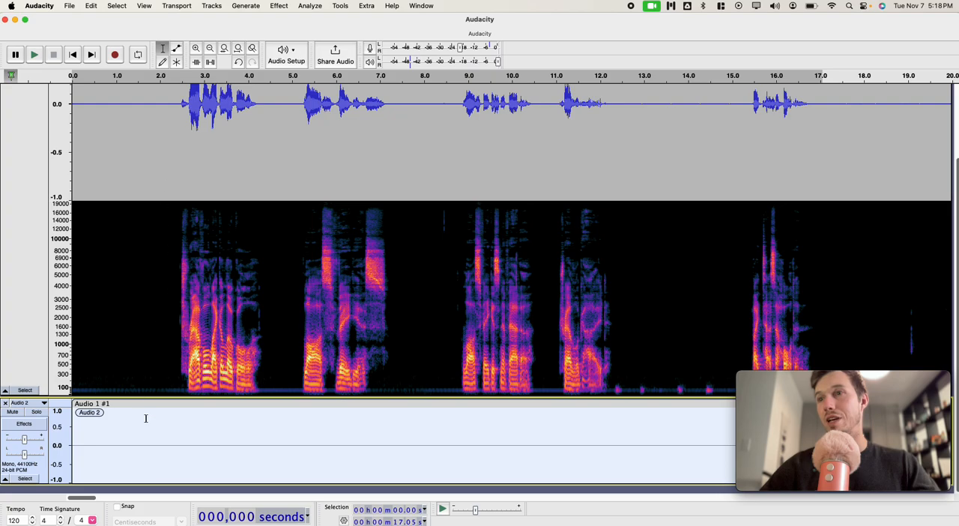
pyautogui.click(145, 417)
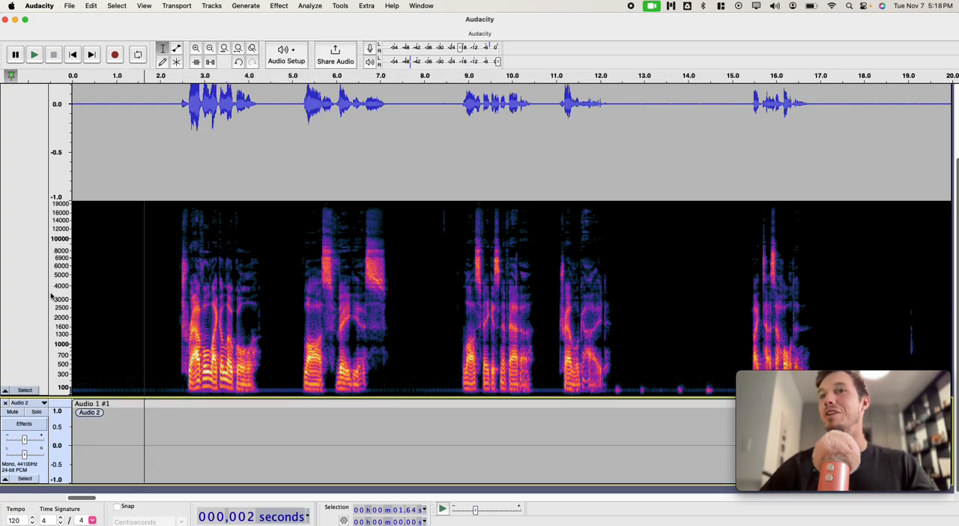
# Step: Select the silent stretch of the first track from about 18.52 s, 3.75 s long, and play it back
pyautogui.click(25, 390)
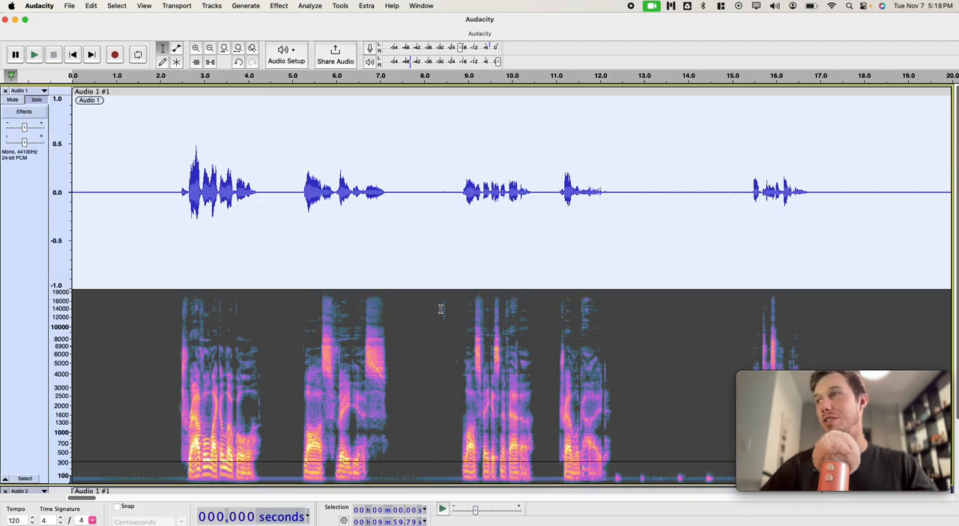
pyautogui.hscroll(10, 445, 309)
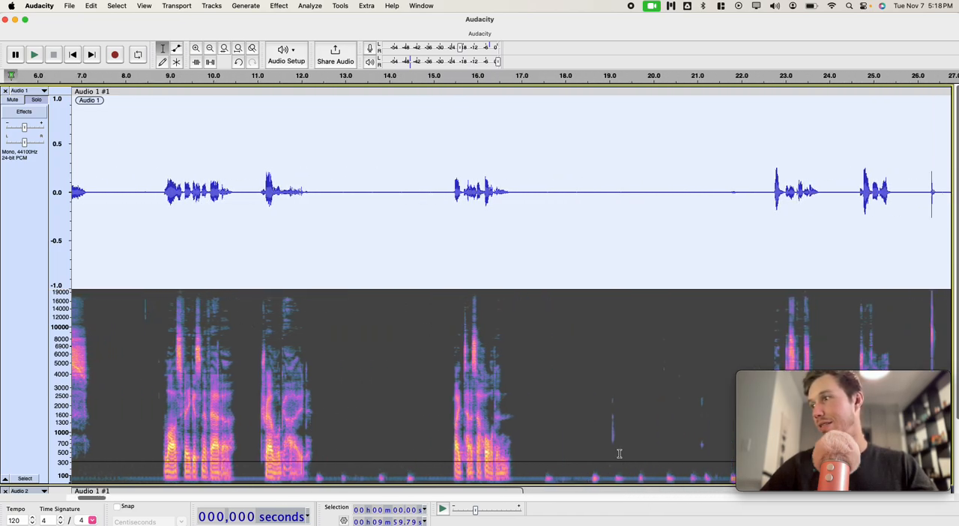
pyautogui.hscroll(10, 612, 434)
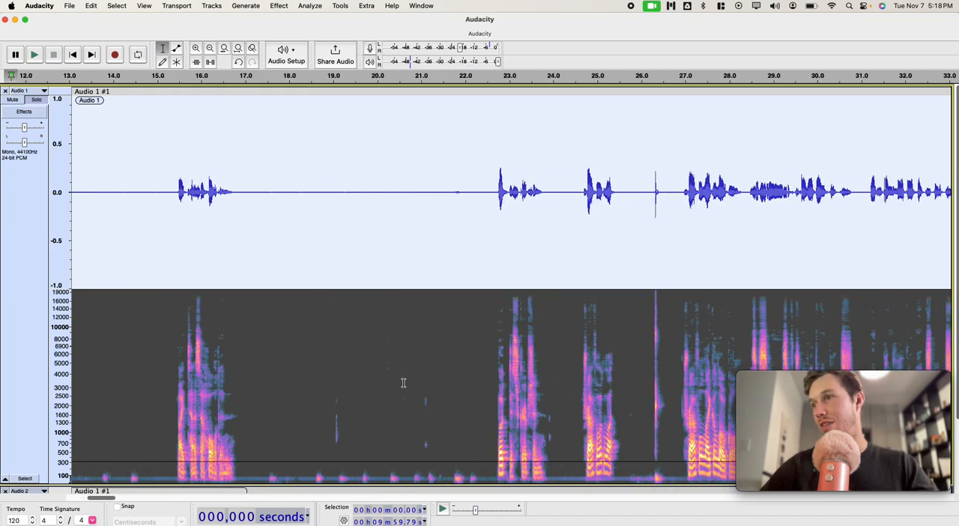
pyautogui.click(309, 453)
pyautogui.moveTo(311, 461); pyautogui.dragTo(477, 470)
pyautogui.press('space')
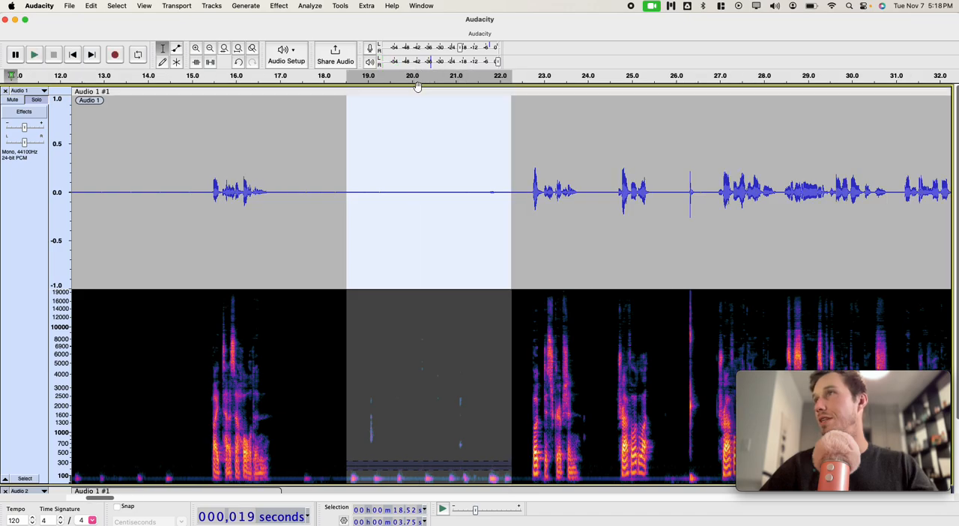
# Step: Play short passages of speech in the first track, starting at about 22.5 s and 26.89 s
pyautogui.click(522, 364)
pyautogui.press('space')
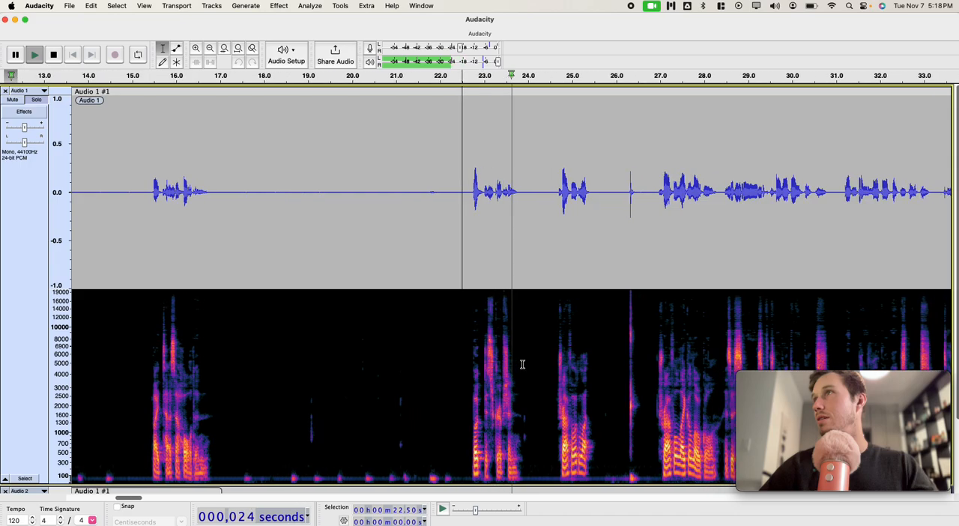
pyautogui.press('space')
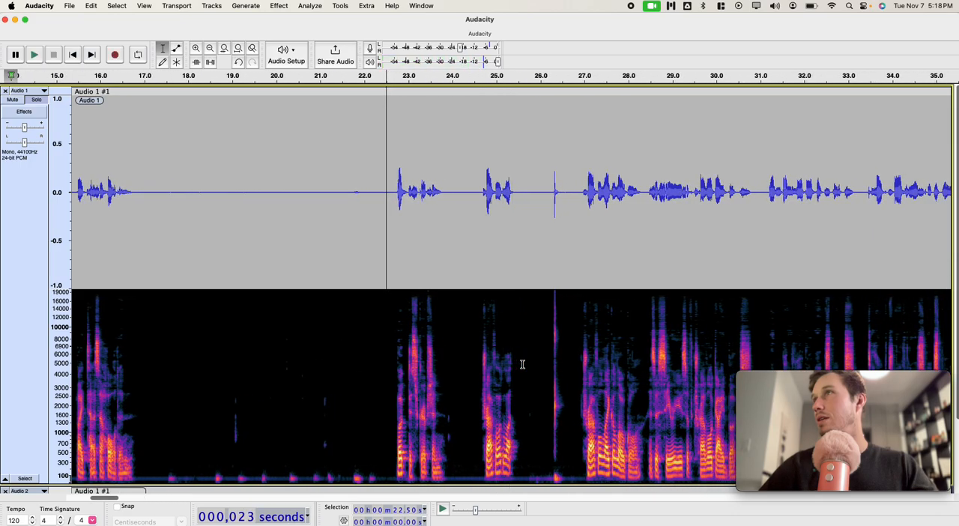
pyautogui.click(580, 380)
pyautogui.press('space')
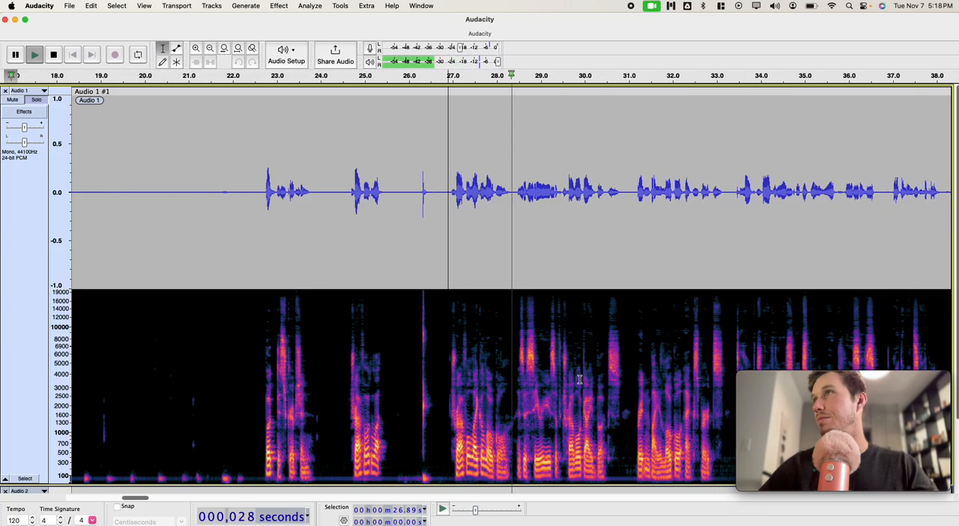
pyautogui.press('space')
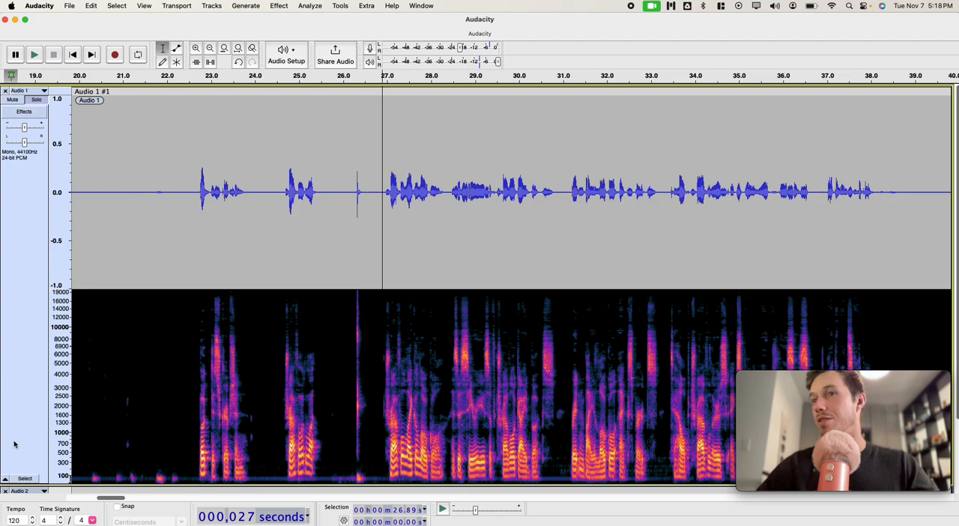
# Step: Apply a Noise Gate with a gate threshold of -33.10 dB to the entire first track
pyautogui.click(18, 478)
pyautogui.click(212, 5)
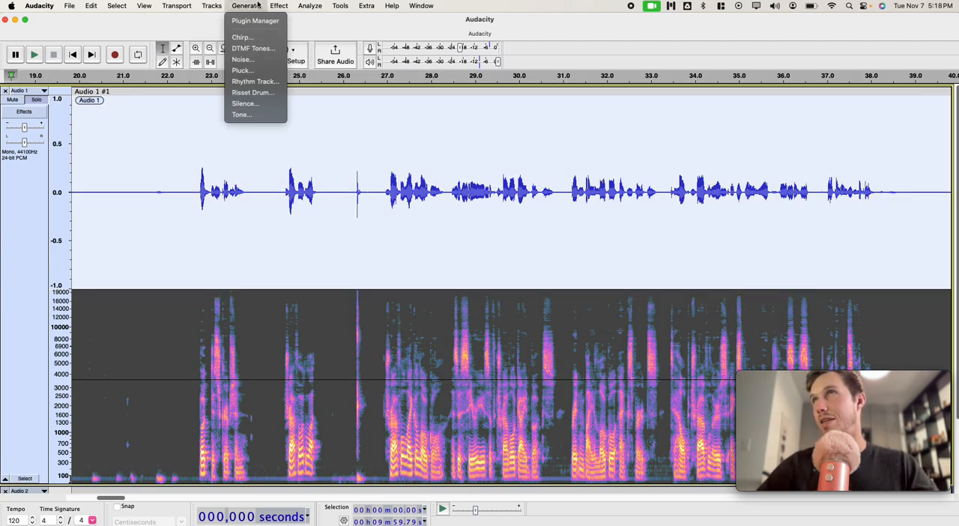
pyautogui.moveTo(315, 81)
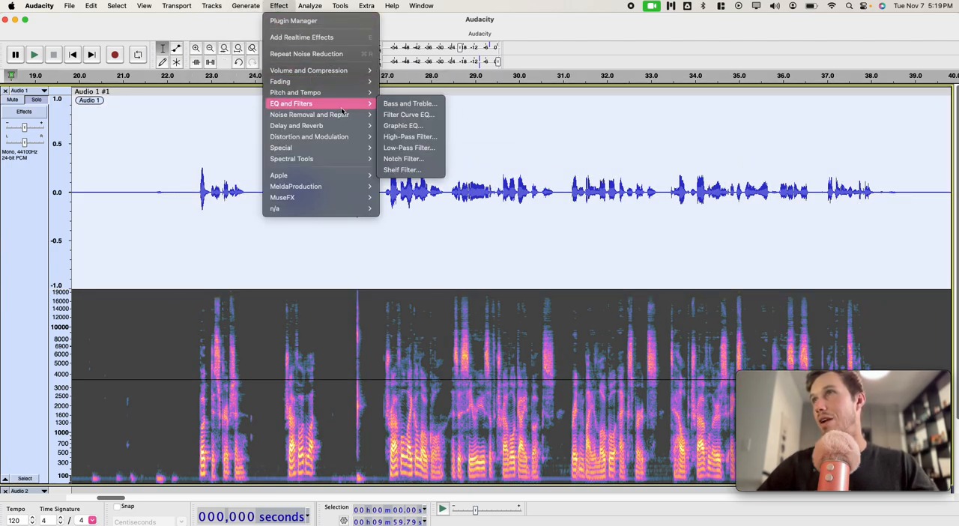
pyautogui.moveTo(341, 115)
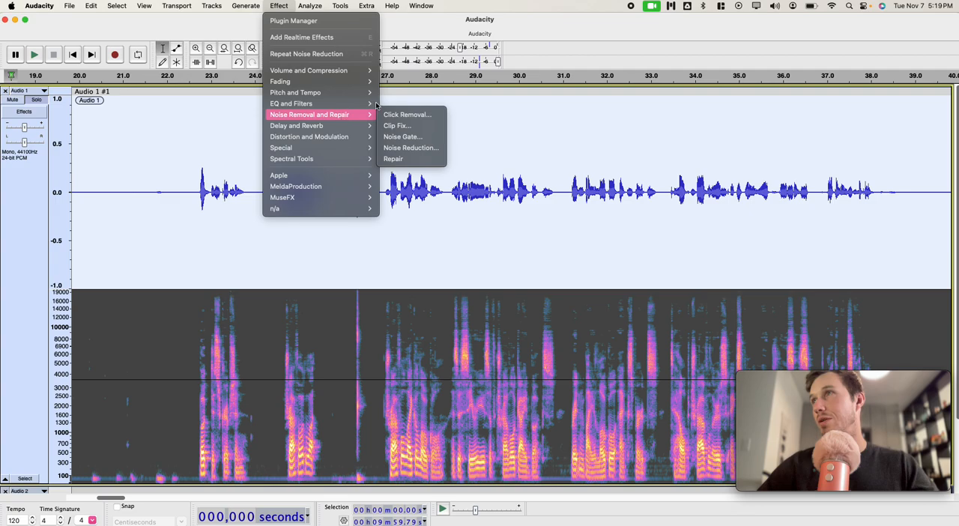
pyautogui.click(402, 137)
pyautogui.click(563, 268)
pyautogui.moveTo(566, 268); pyautogui.dragTo(568, 269)
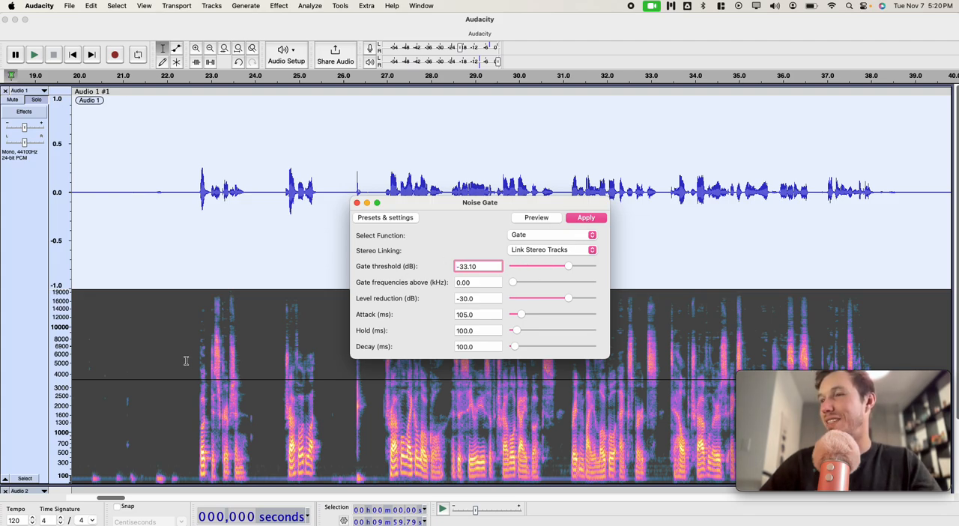
pyautogui.click(584, 219)
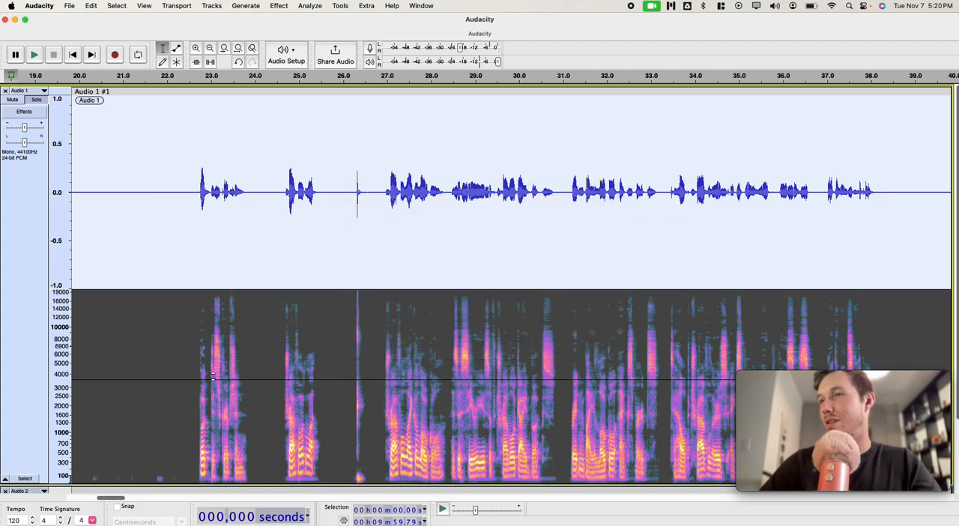
# Step: Undo and redo the Noise Gate twice to compare the first track's spectrogram with and without it
pyautogui.scroll(-1, 153, 435)
pyautogui.hscroll(-10, 154, 435)
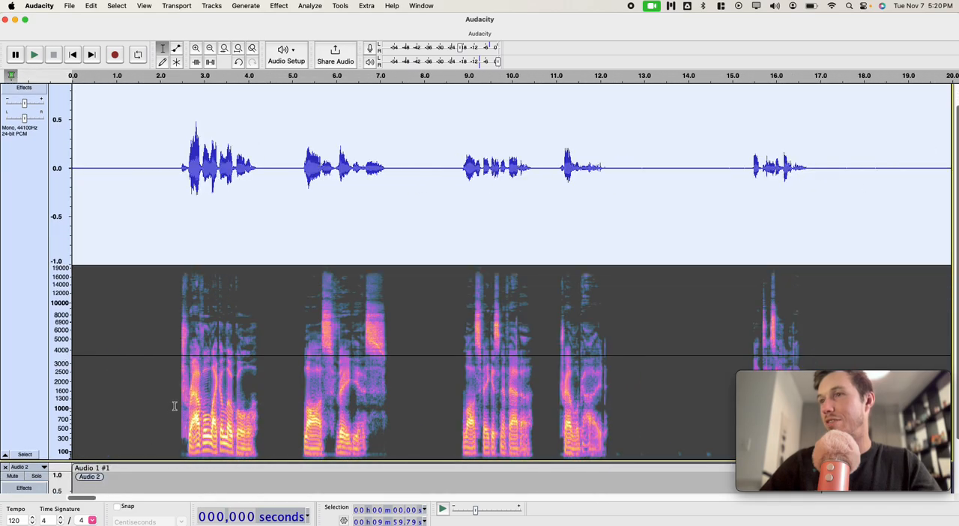
pyautogui.click(174, 403)
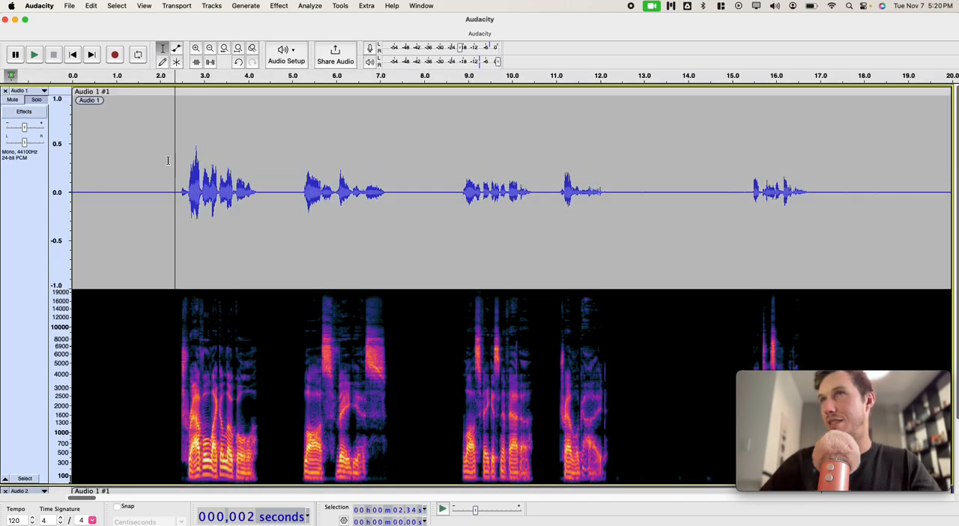
pyautogui.click(240, 64)
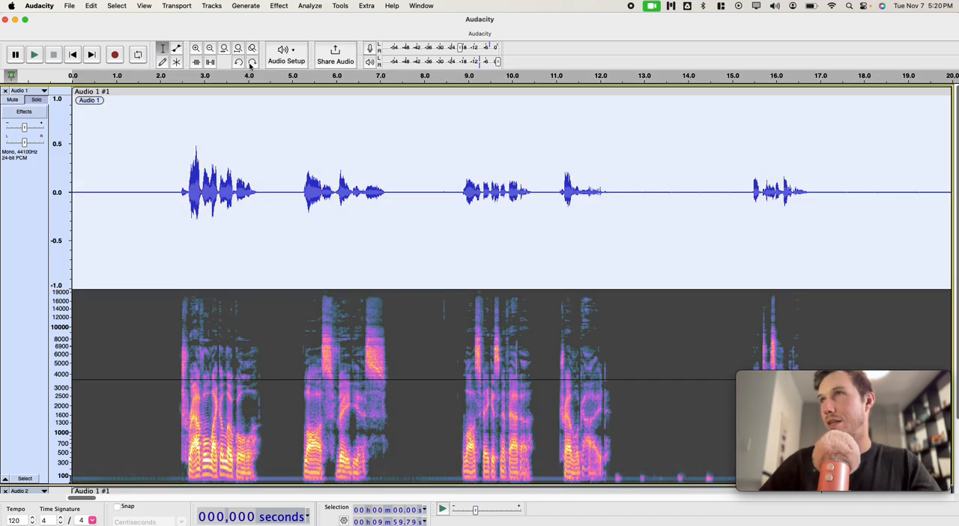
pyautogui.click(251, 64)
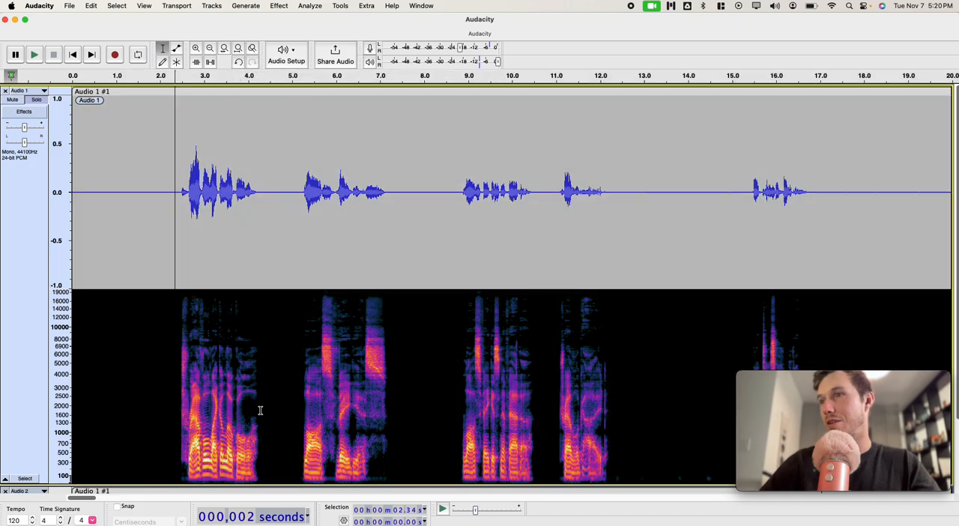
pyautogui.click(240, 65)
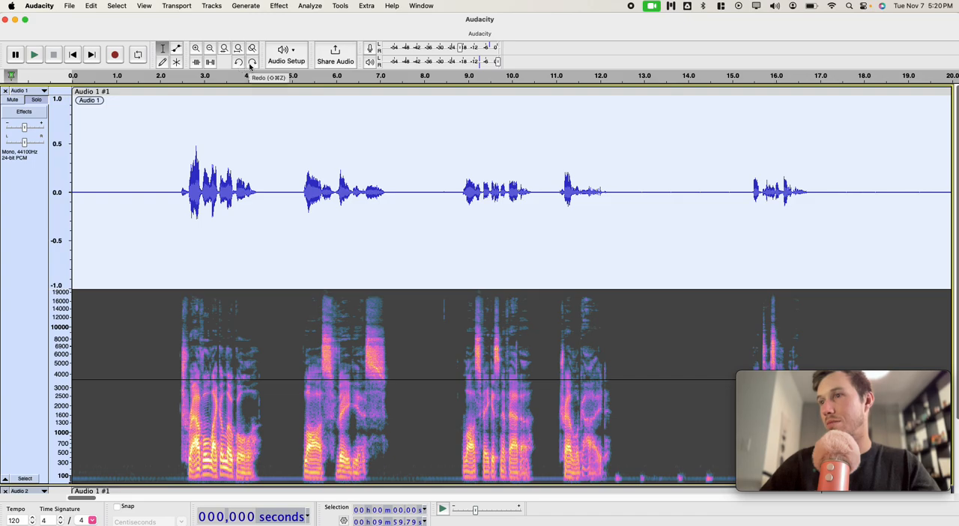
pyautogui.click(252, 64)
# Step: Undo the Noise Gate, play the ungated first track from about 2.28 s, and mark the first phrase's tail at about 4.22 s
pyautogui.click(239, 63)
pyautogui.click(172, 352)
pyautogui.press('space')
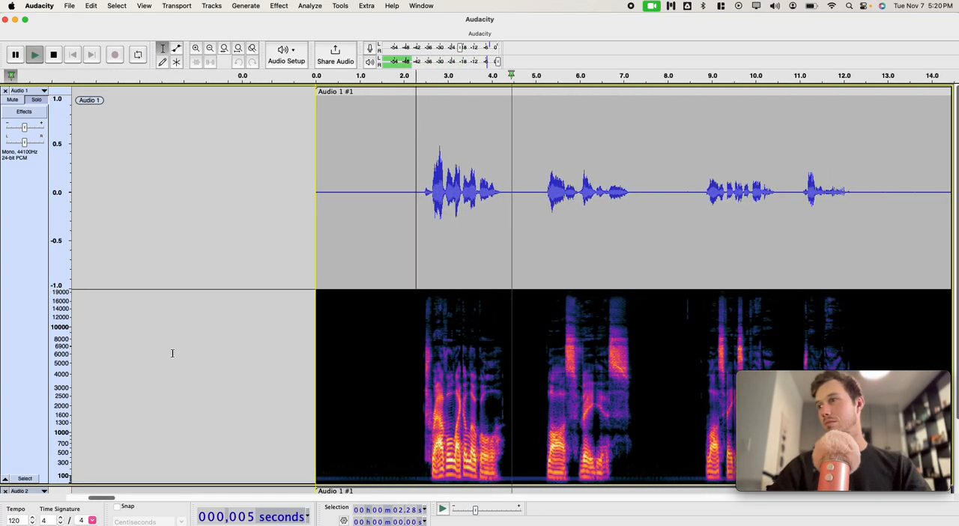
pyautogui.press('space')
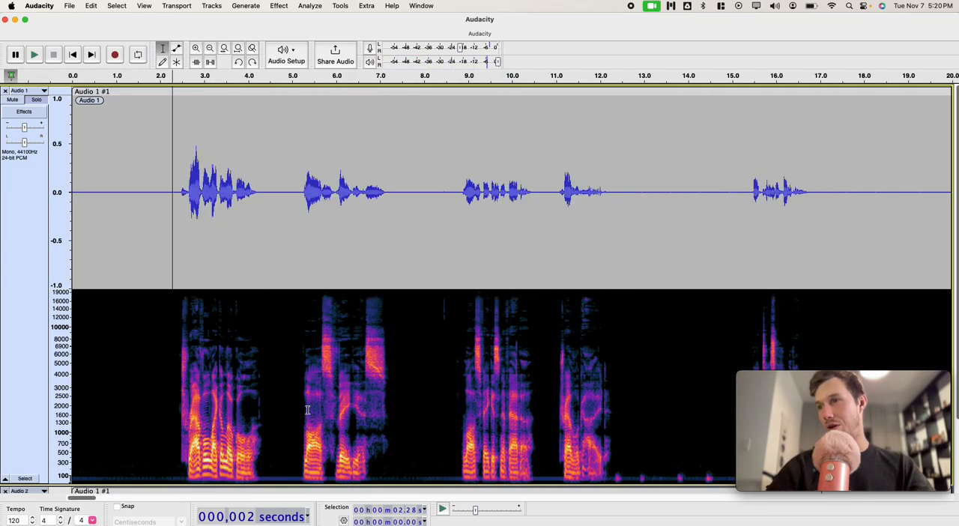
pyautogui.moveTo(259, 410); pyautogui.dragTo(263, 411)
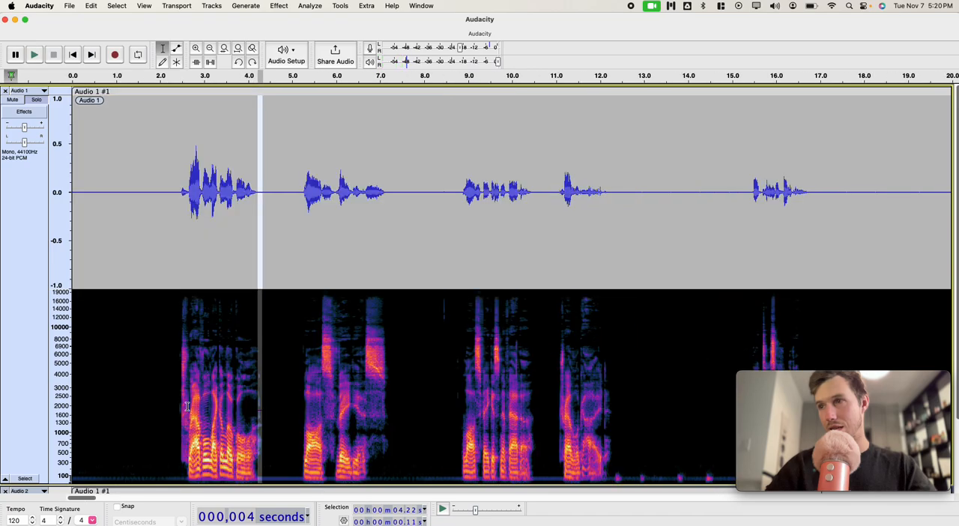
pyautogui.click(171, 405)
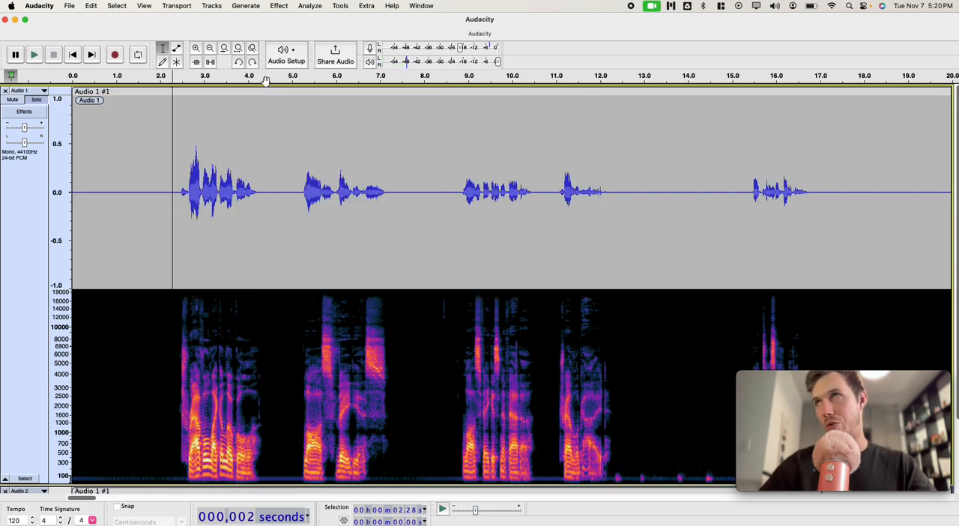
# Step: Redo the Noise Gate and play the gated first track from about 1.89 s
pyautogui.click(153, 391)
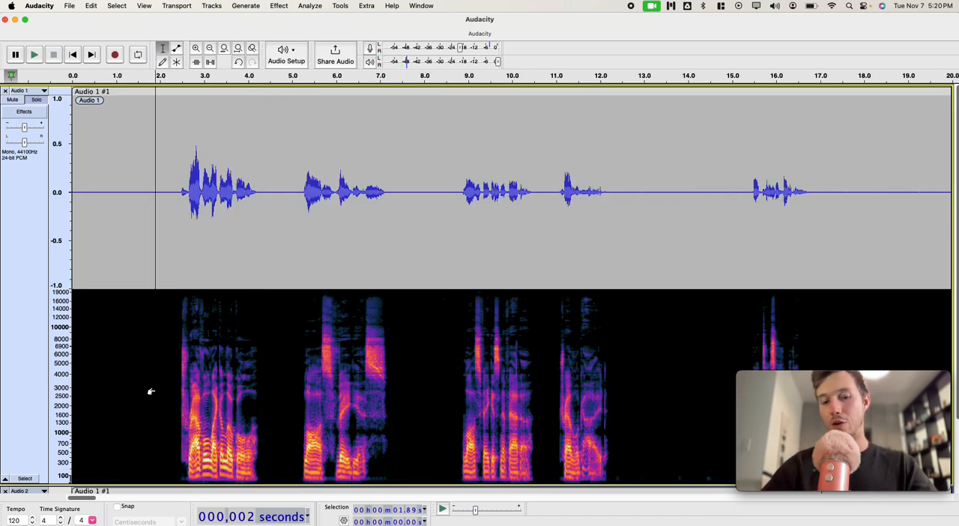
pyautogui.press('space')
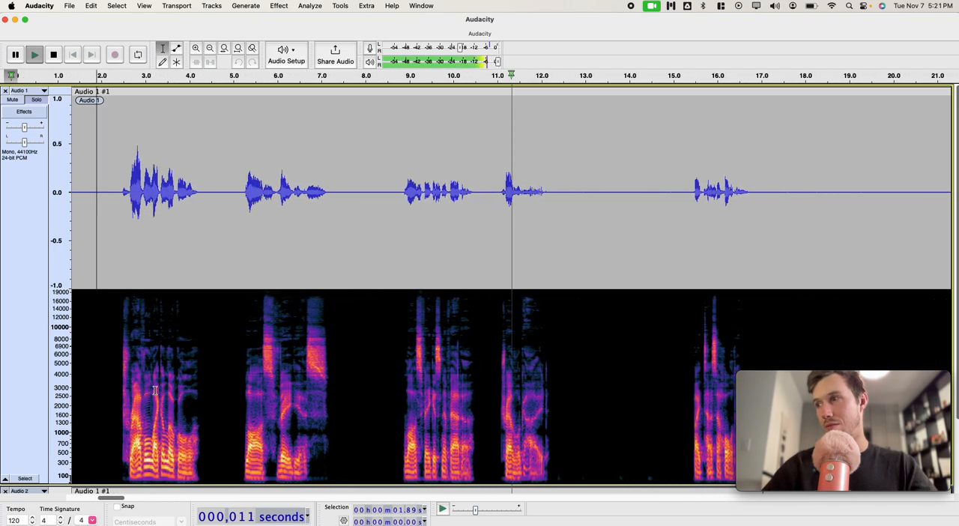
pyautogui.press('space')
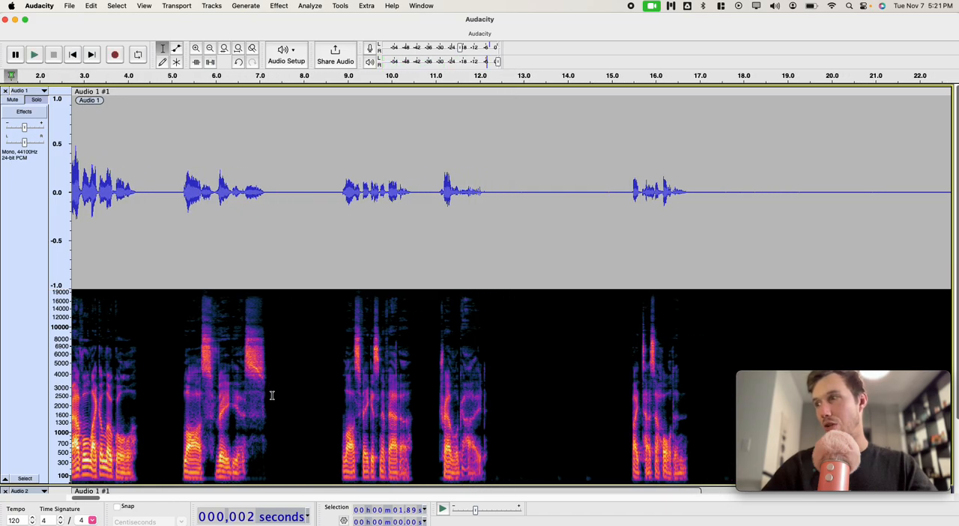
# Step: Run an ACX Check on the entire gated first track and close the report
pyautogui.hscroll(10, 336, 412)
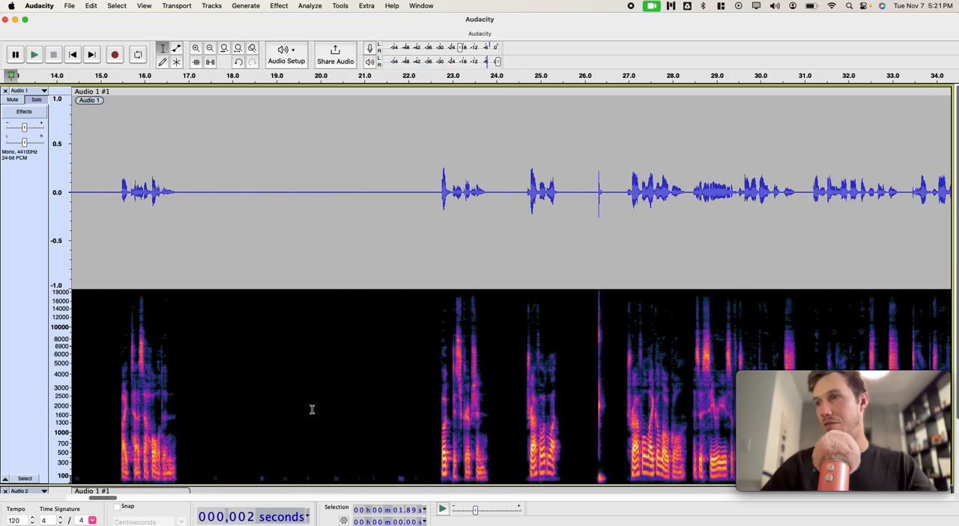
pyautogui.click(24, 478)
pyautogui.click(333, 6)
pyautogui.moveTo(316, 6)
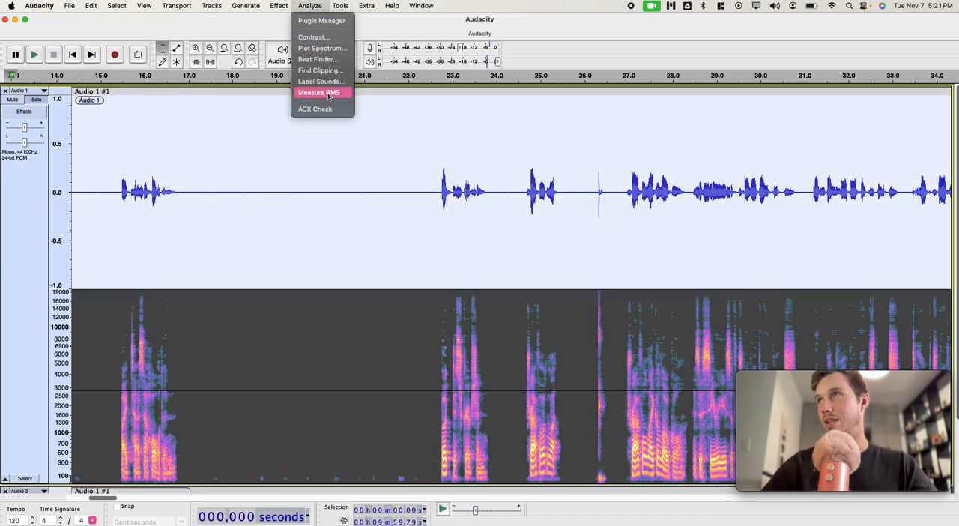
pyautogui.click(325, 110)
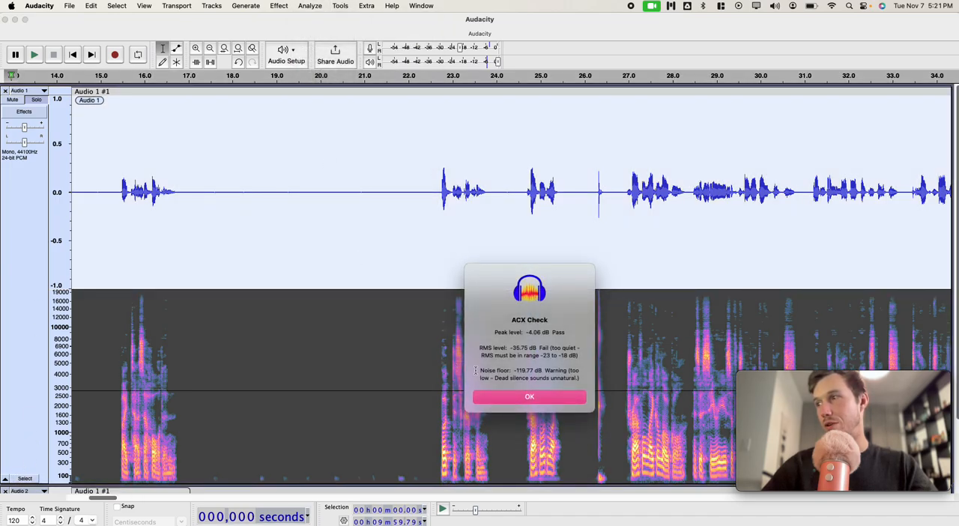
pyautogui.click(529, 397)
# Step: Select the faint low-frequency noise at about 21.73 s in the first track, 0.27 s long, and play it
pyautogui.click(417, 447)
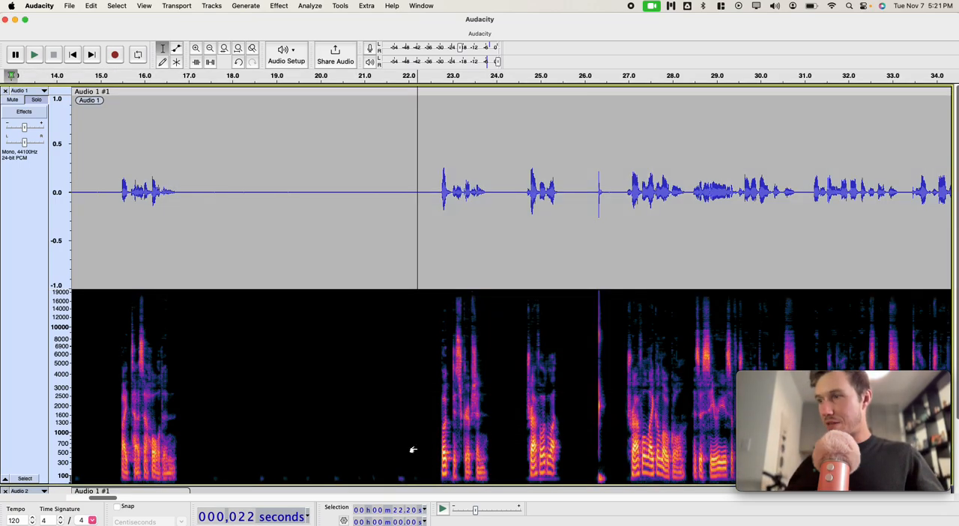
pyautogui.moveTo(396, 475); pyautogui.dragTo(403, 477)
pyautogui.press('space')
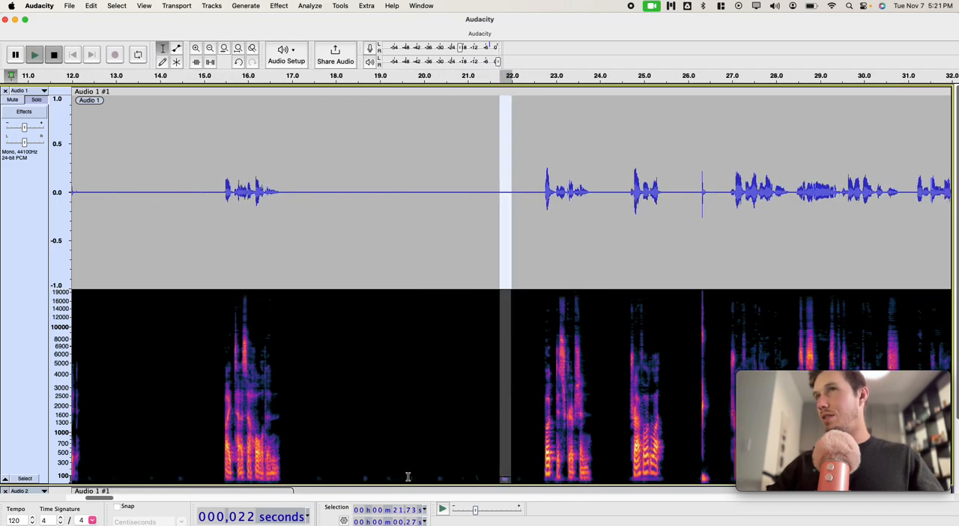
pyautogui.press('space')
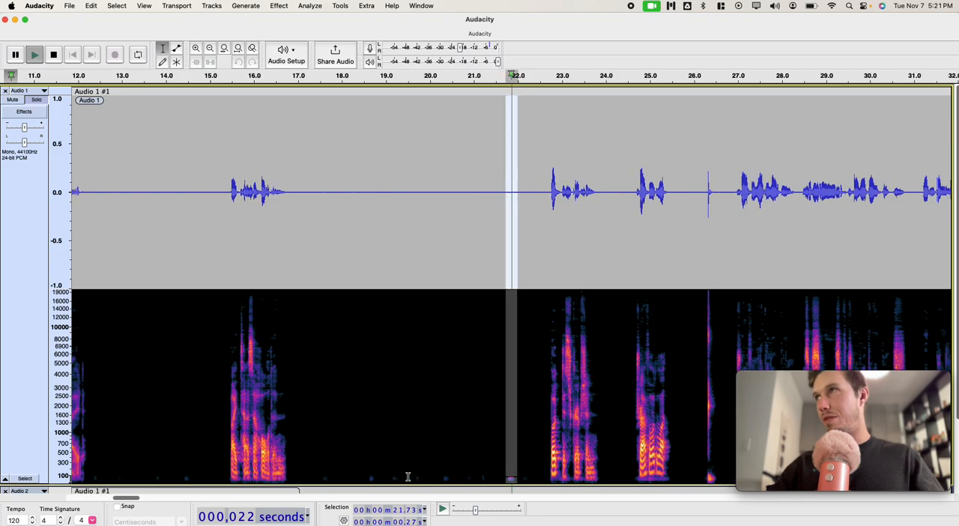
pyautogui.click(468, 420)
# Step: Open the realtime effects list of the first track and look over the available effect categories
pyautogui.hscroll(-10, 412, 400)
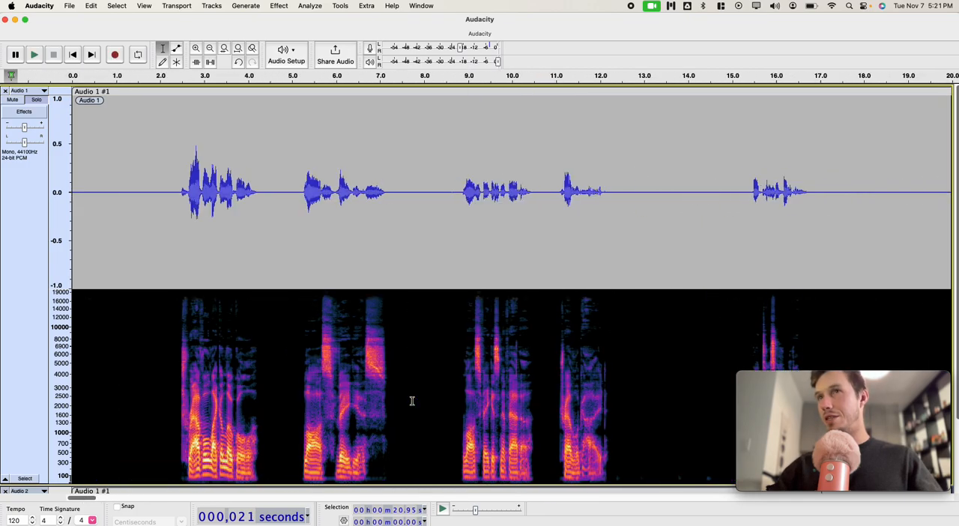
pyautogui.click(25, 110)
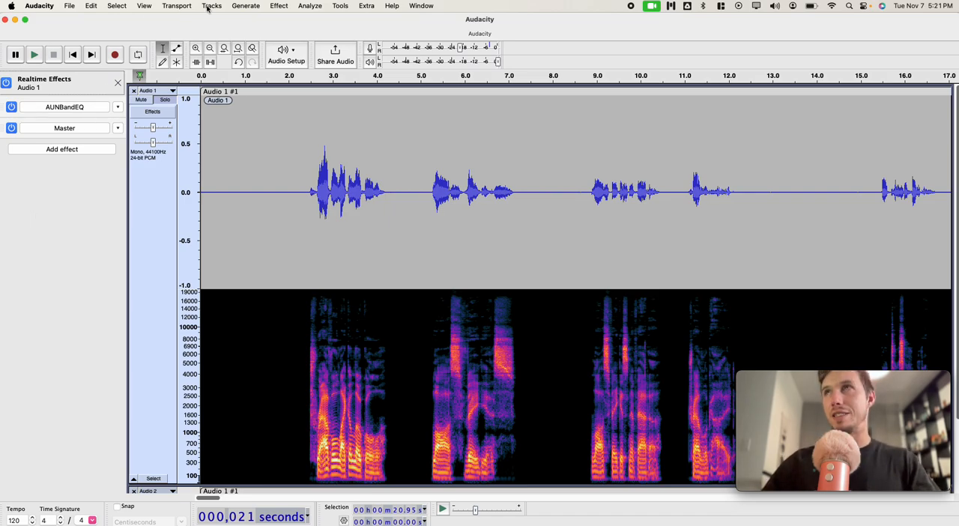
pyautogui.click(278, 6)
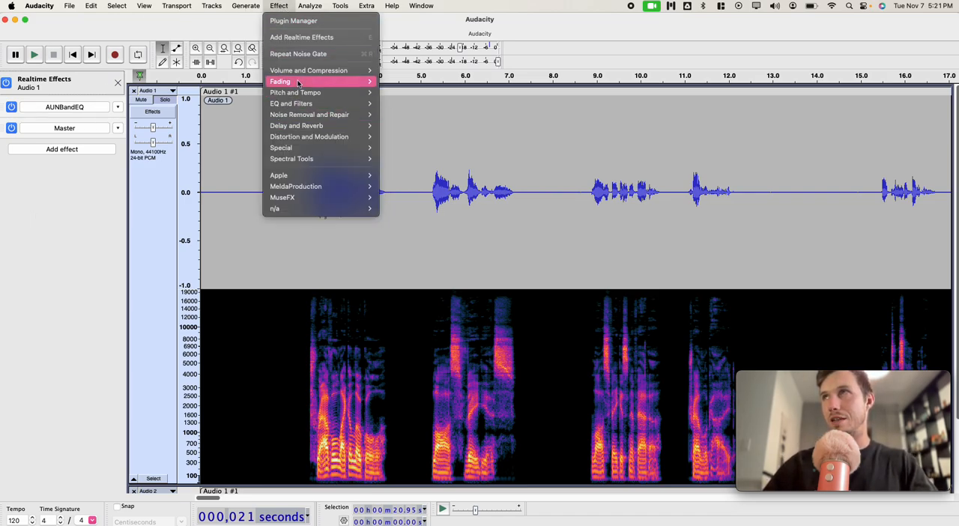
pyautogui.click(393, 212)
pyautogui.doubleClick(655, 216)
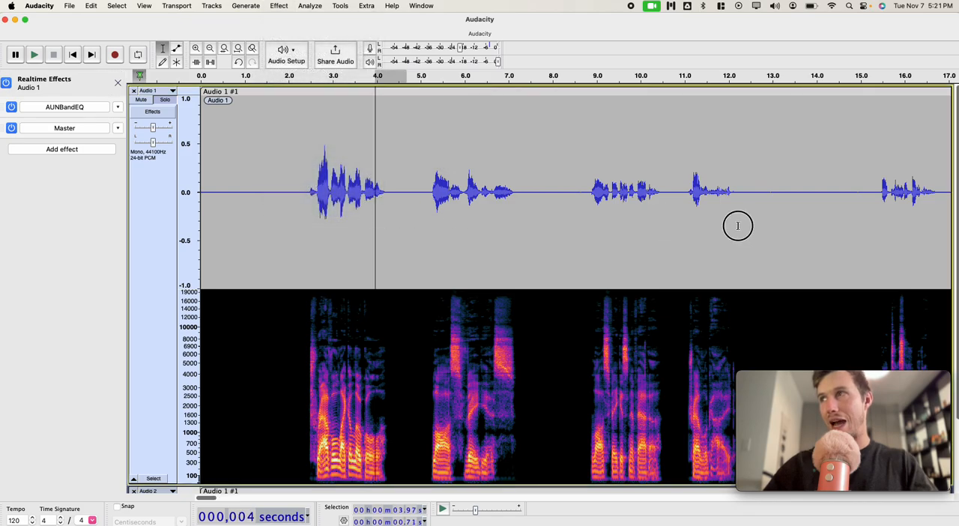
# Step: Reopen the first track's realtime effects list, inspect the AUNBandEQ band settings and close its window
pyautogui.click(265, 197)
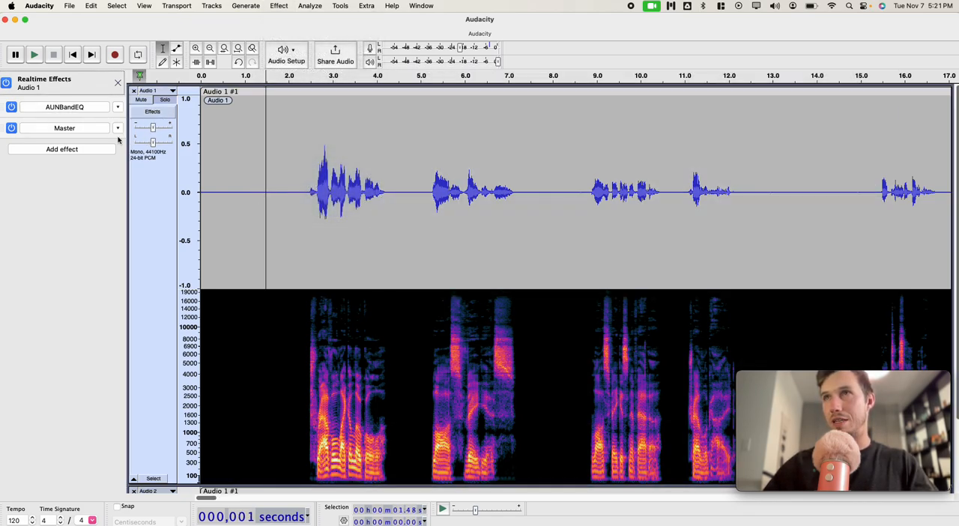
pyautogui.click(118, 82)
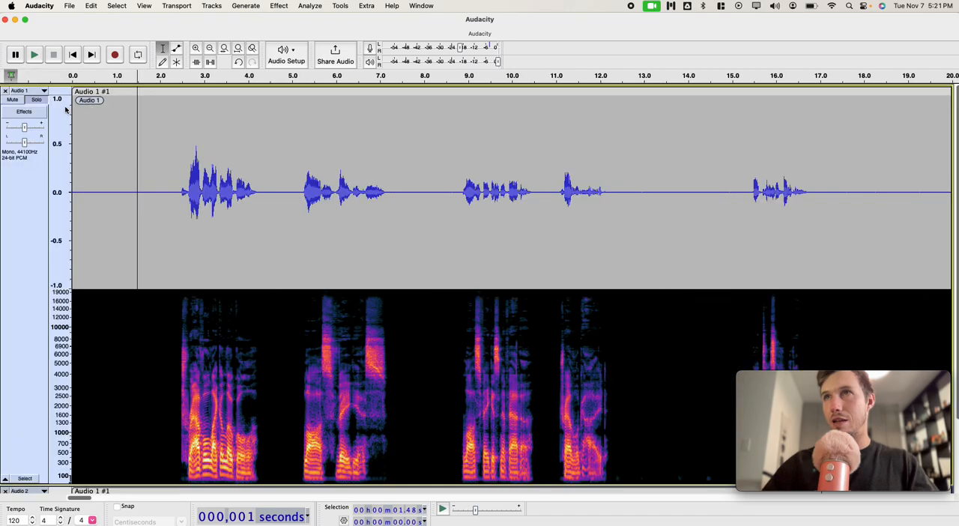
pyautogui.click(24, 111)
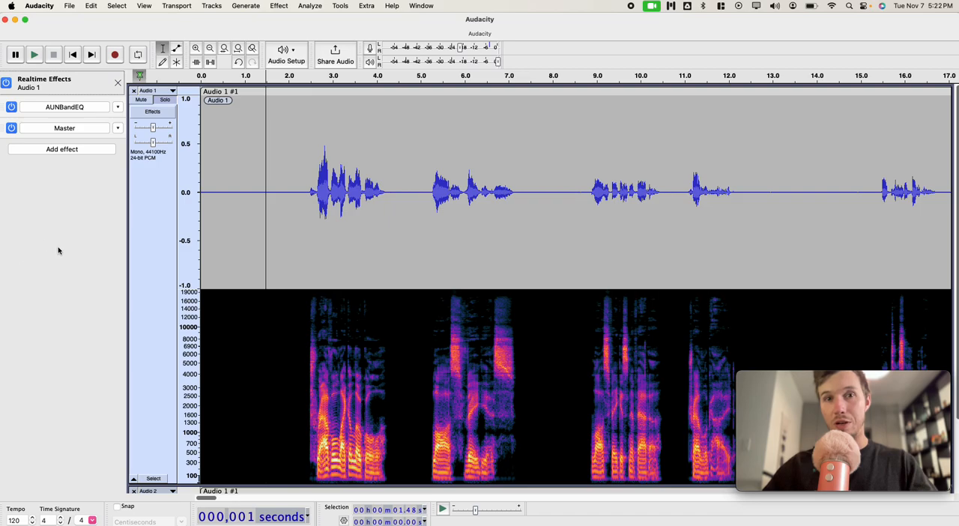
pyautogui.click(77, 108)
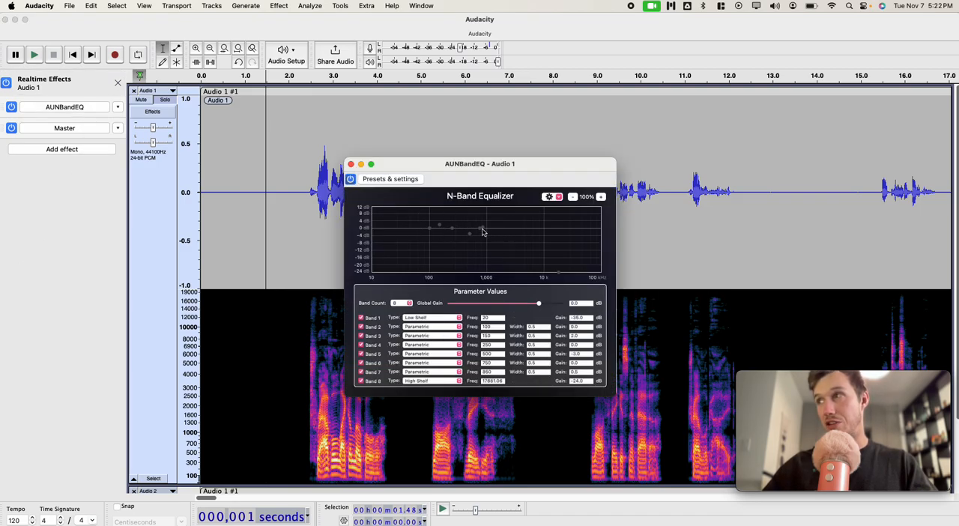
pyautogui.click(351, 165)
# Step: Open the Master realtime effect, look over the alternative VST3 effects and its preset list, and close its window
pyautogui.click(59, 128)
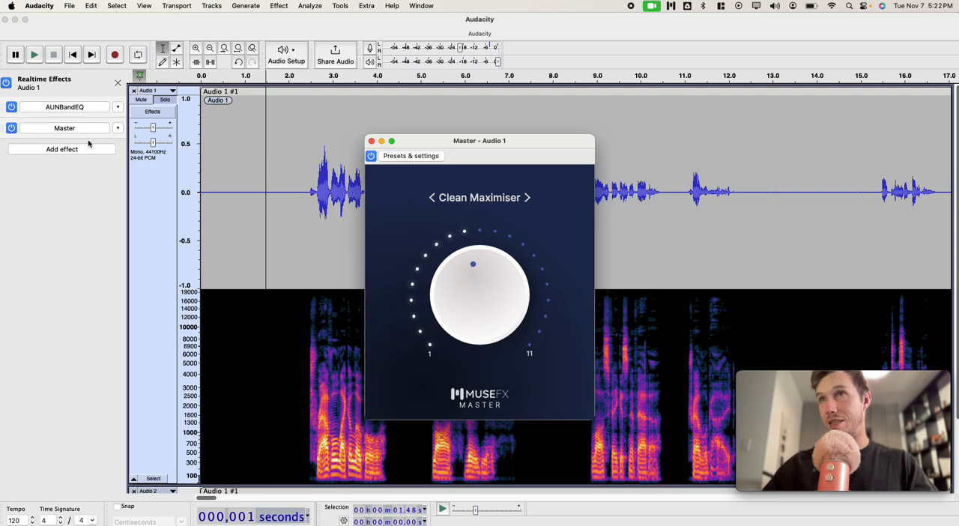
pyautogui.click(117, 129)
pyautogui.click(118, 129)
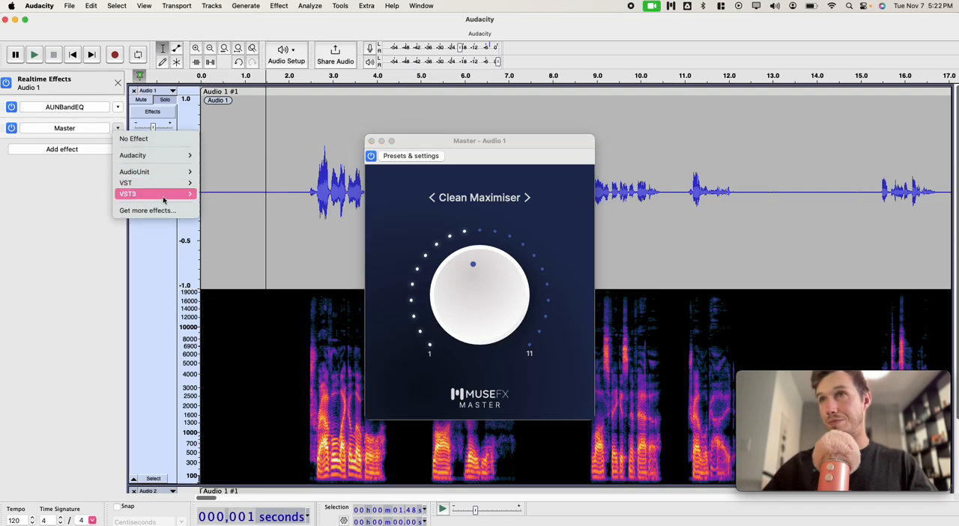
pyautogui.moveTo(154, 193)
pyautogui.moveTo(234, 207)
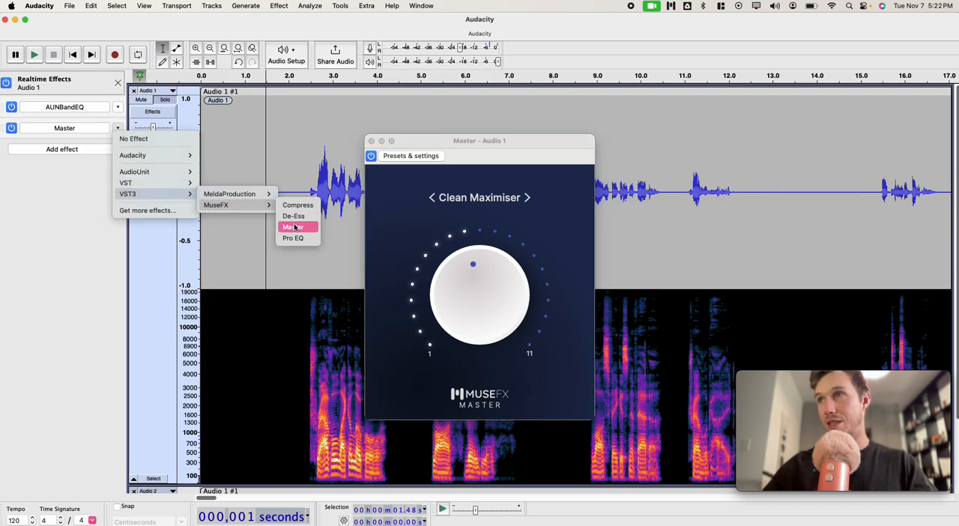
pyautogui.click(481, 197)
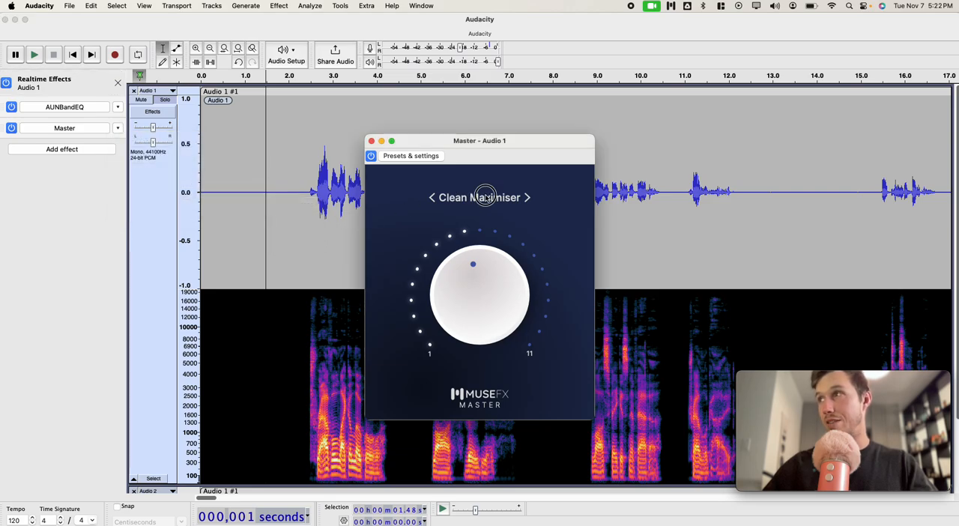
pyautogui.click(481, 197)
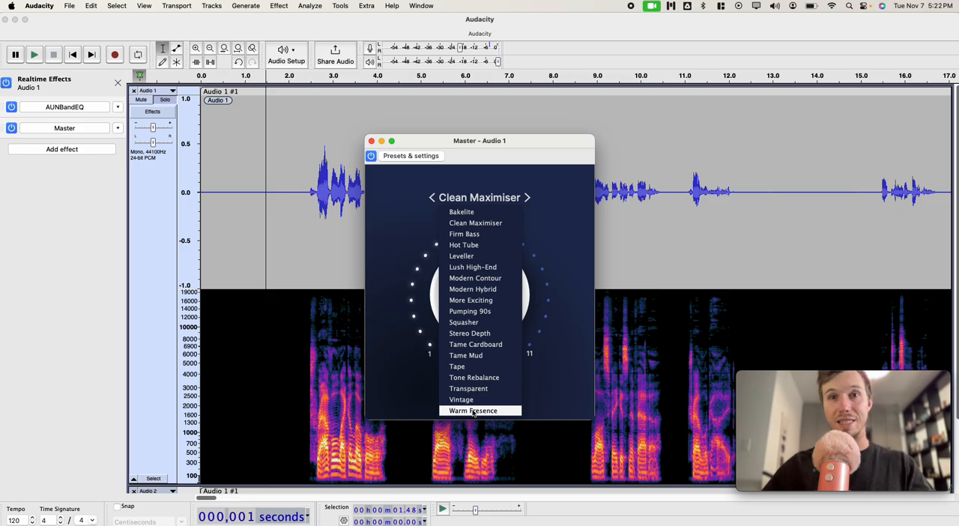
pyautogui.click(403, 197)
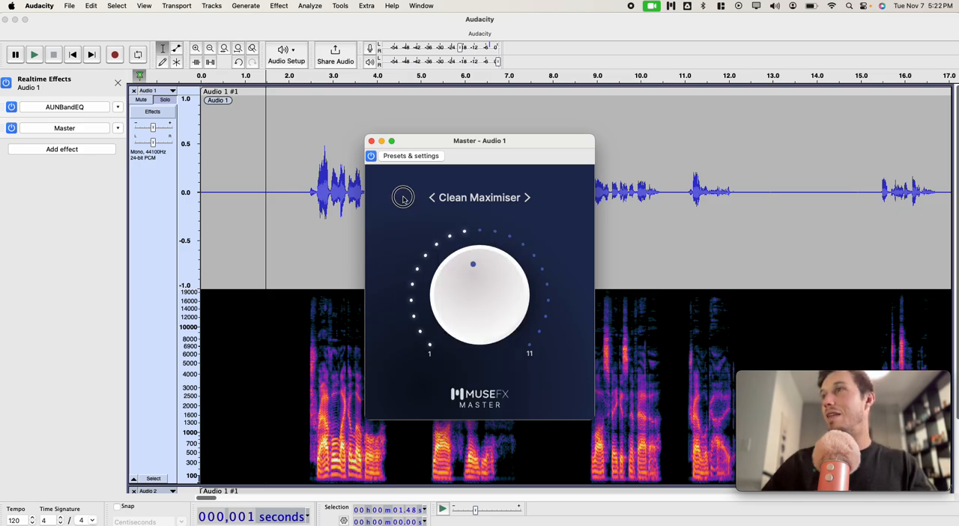
pyautogui.click(371, 140)
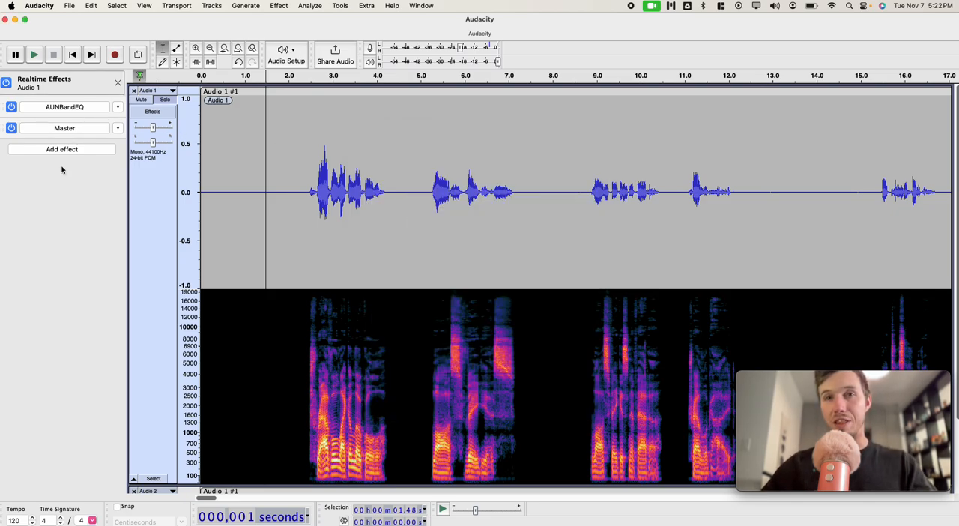
# Step: Add MeldaProduction's VST3 MCompressor as a realtime effect on the first track and open its settings
pyautogui.click(87, 149)
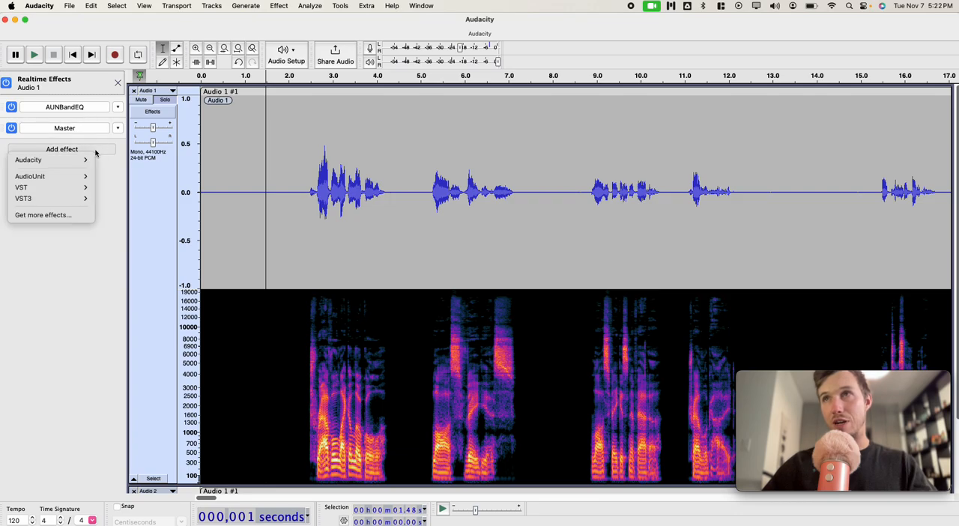
pyautogui.moveTo(73, 202)
pyautogui.moveTo(139, 199)
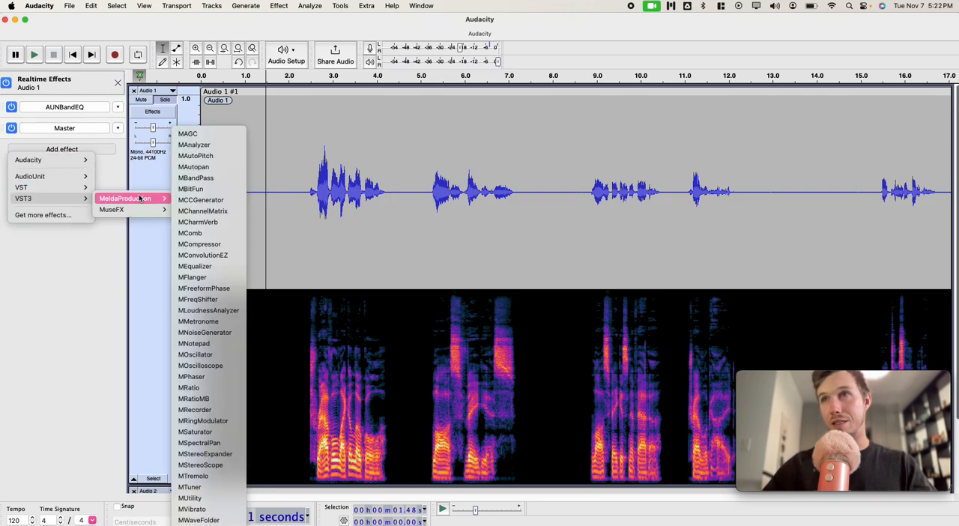
pyautogui.click(225, 245)
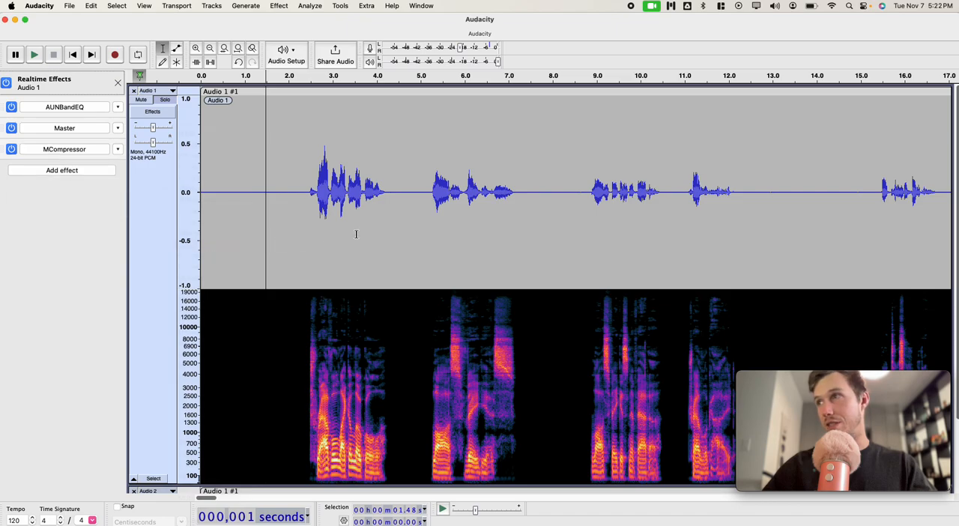
pyautogui.click(76, 148)
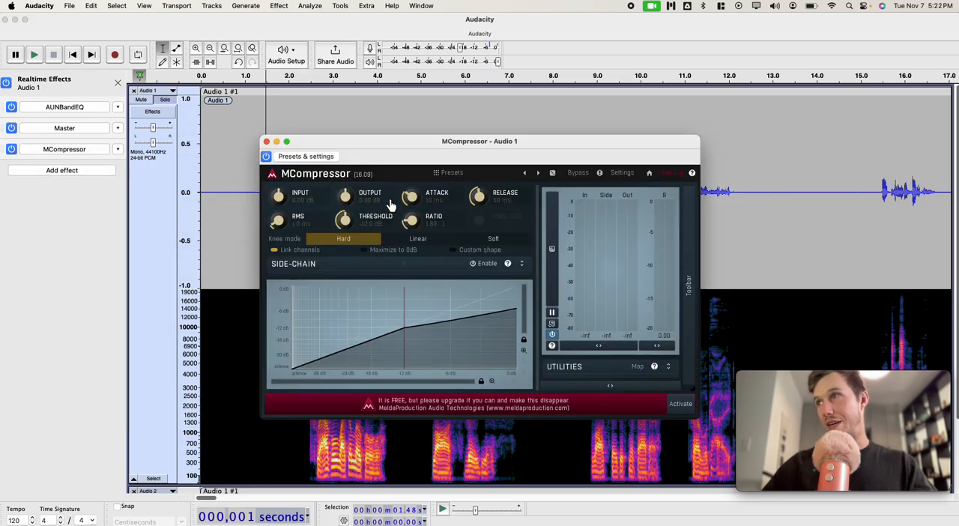
# Step: Play the first track from 1.19 s while trying different MCompressor thresholds, leaving the threshold at about -35.9 dB
pyautogui.moveTo(398, 299); pyautogui.dragTo(324, 311)
pyautogui.click(258, 198)
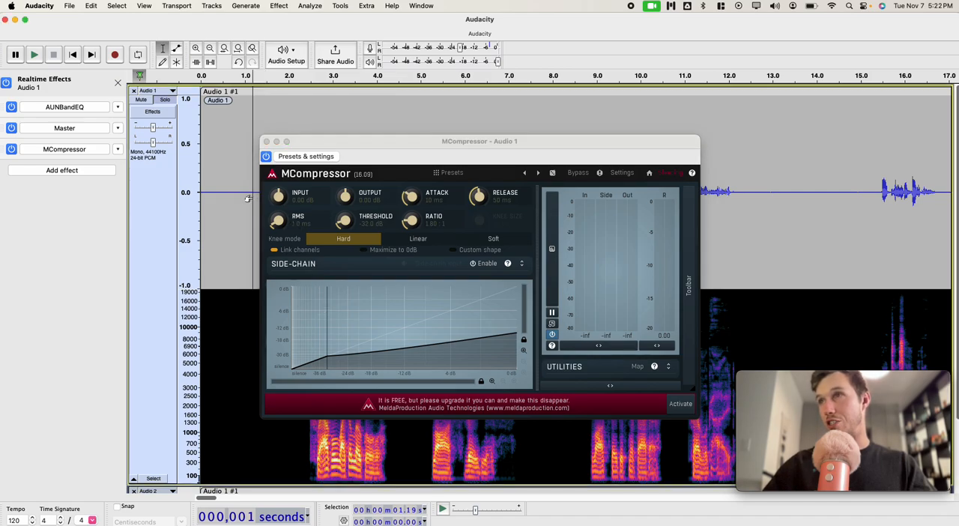
pyautogui.press('space')
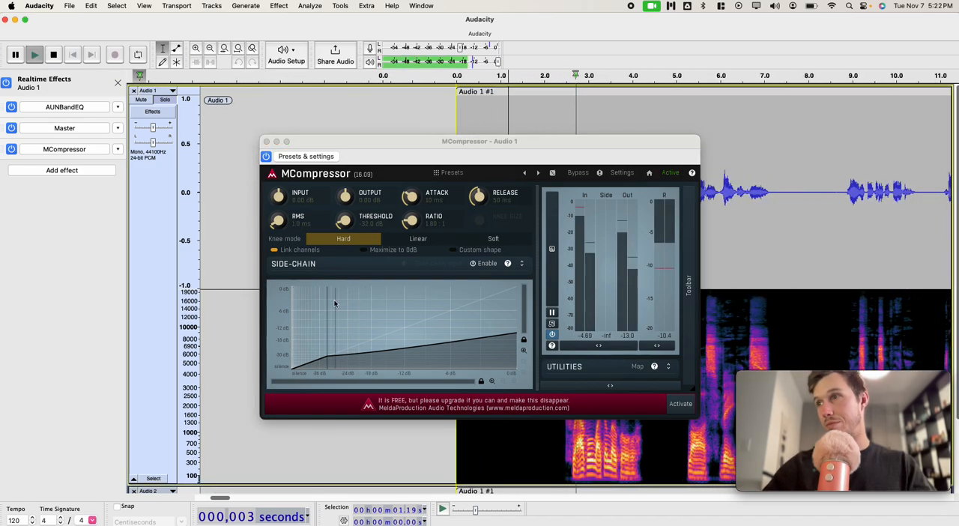
pyautogui.click(327, 344)
pyautogui.moveTo(327, 343); pyautogui.dragTo(349, 344)
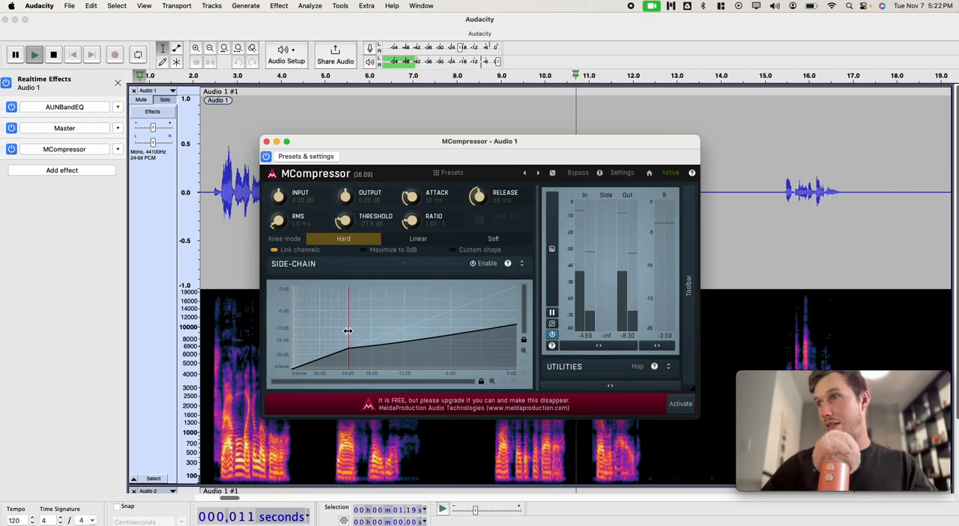
pyautogui.moveTo(347, 338); pyautogui.dragTo(303, 343)
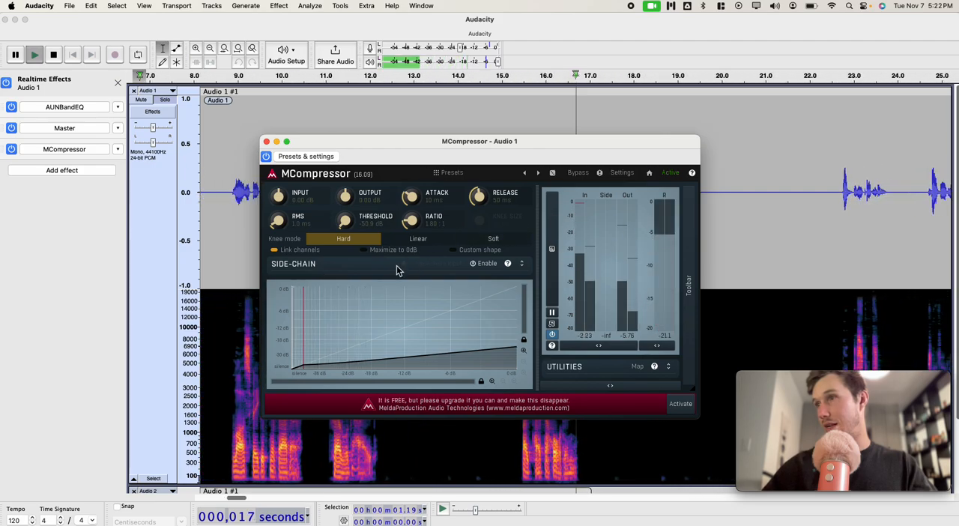
pyautogui.moveTo(332, 321); pyautogui.dragTo(466, 324)
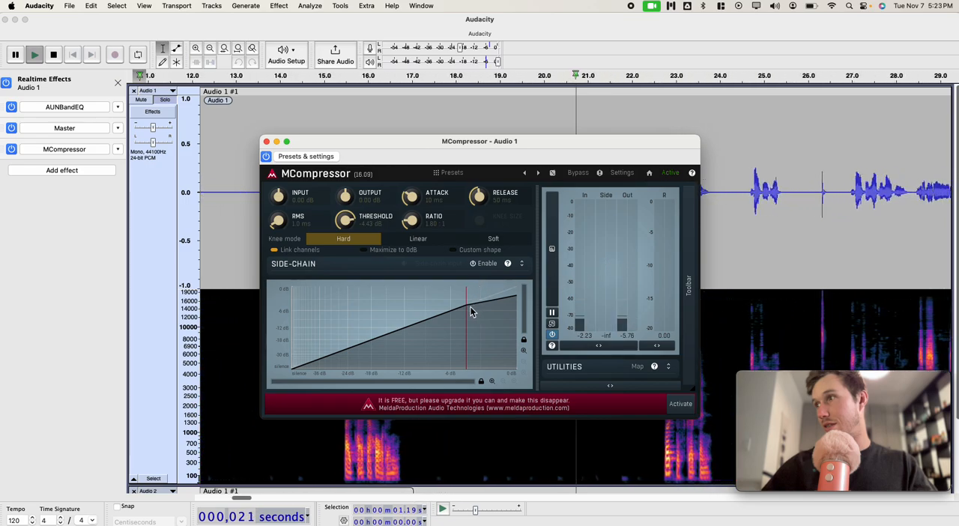
pyautogui.moveTo(466, 307); pyautogui.dragTo(334, 317)
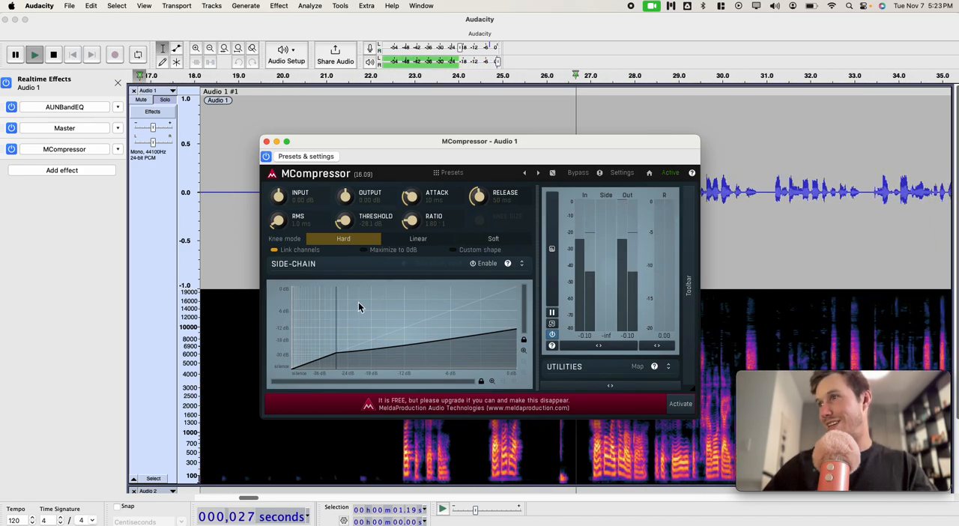
pyautogui.moveTo(333, 340); pyautogui.dragTo(320, 335)
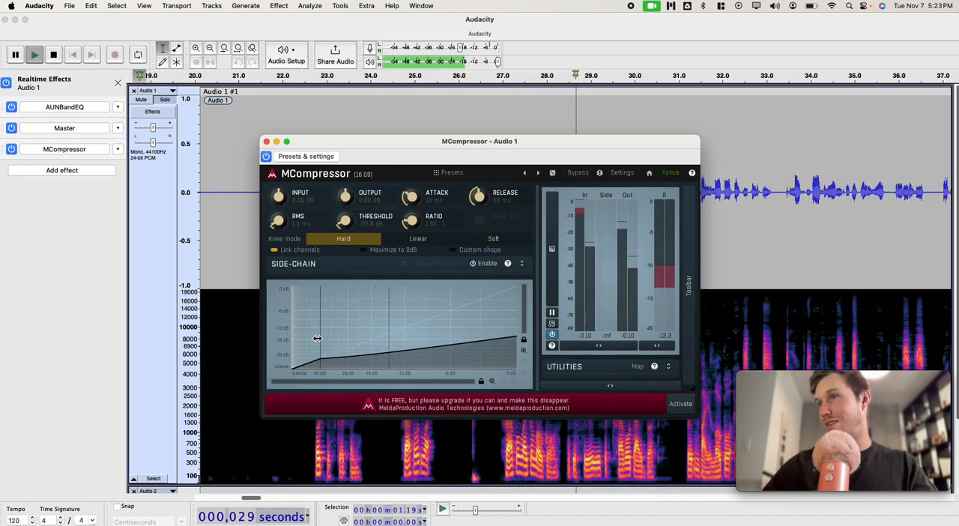
# Step: Bypass and re-enable MCompressor to compare the sound during playback, stop playing, and close its window
pyautogui.click(265, 156)
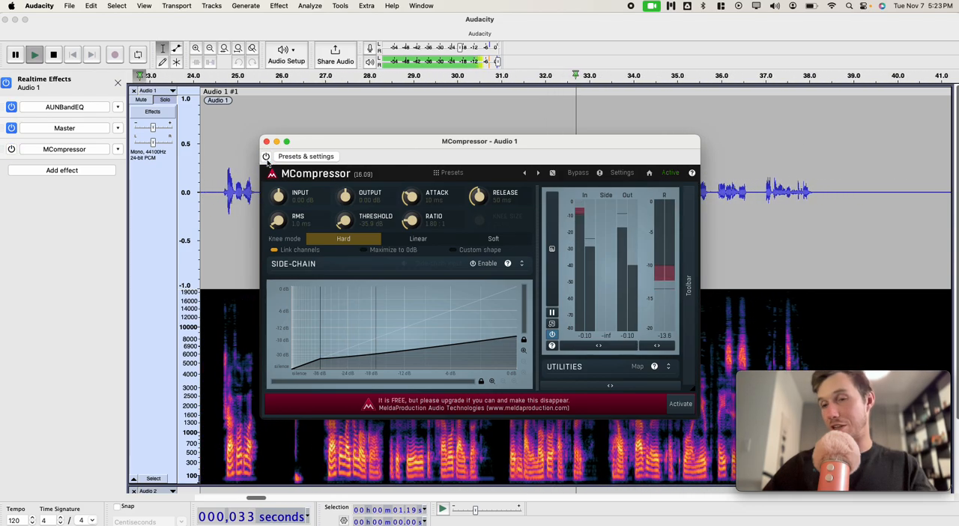
pyautogui.click(266, 155)
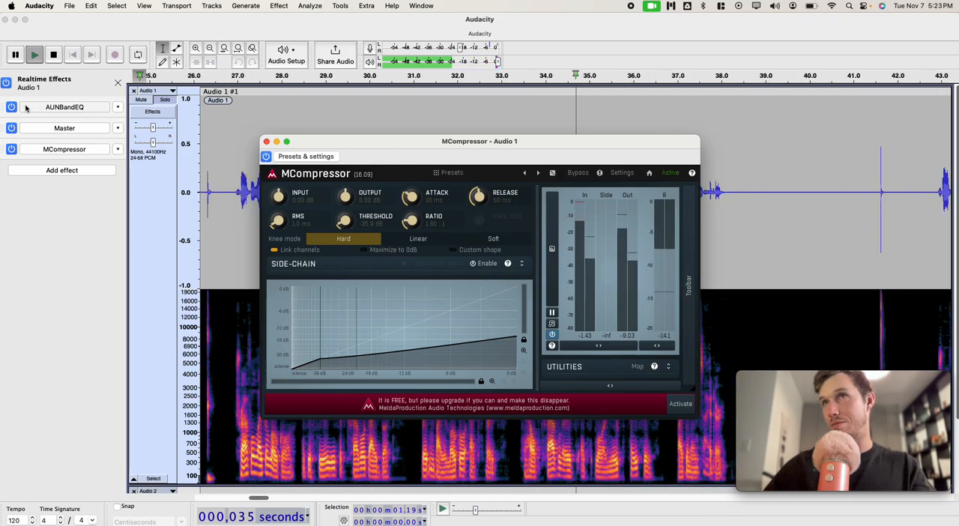
pyautogui.click(10, 127)
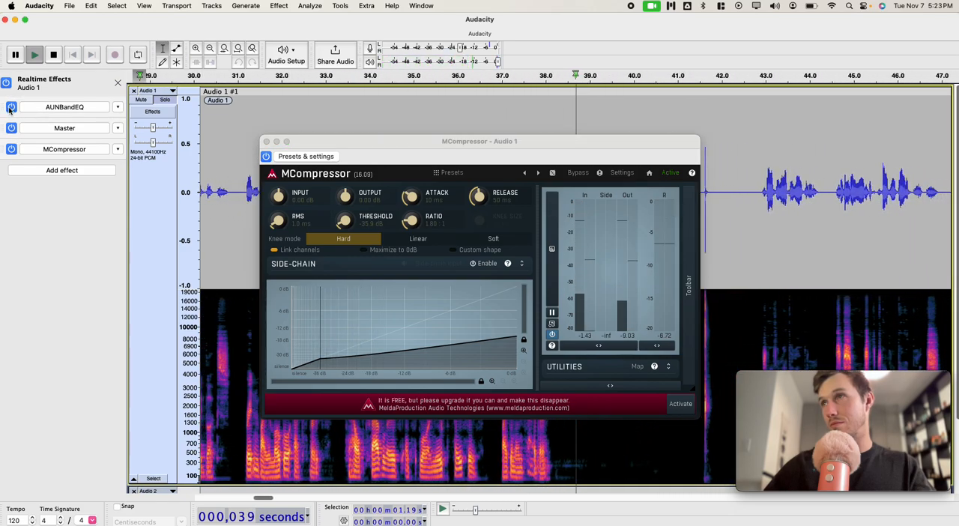
pyautogui.press('space')
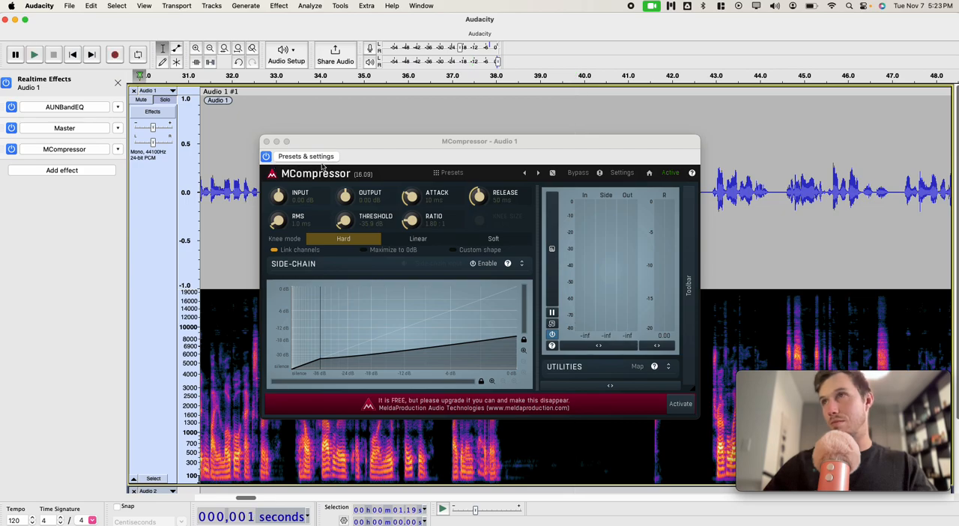
pyautogui.click(267, 141)
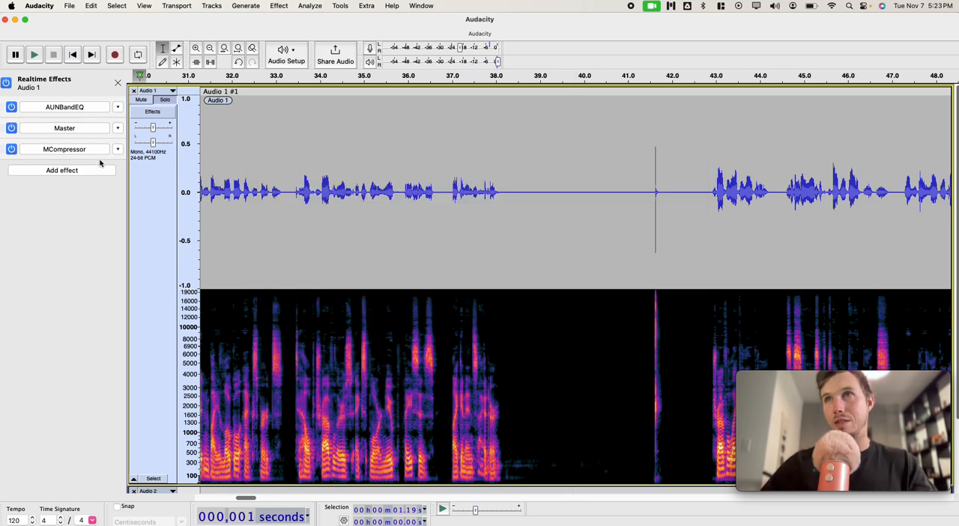
pyautogui.click(278, 6)
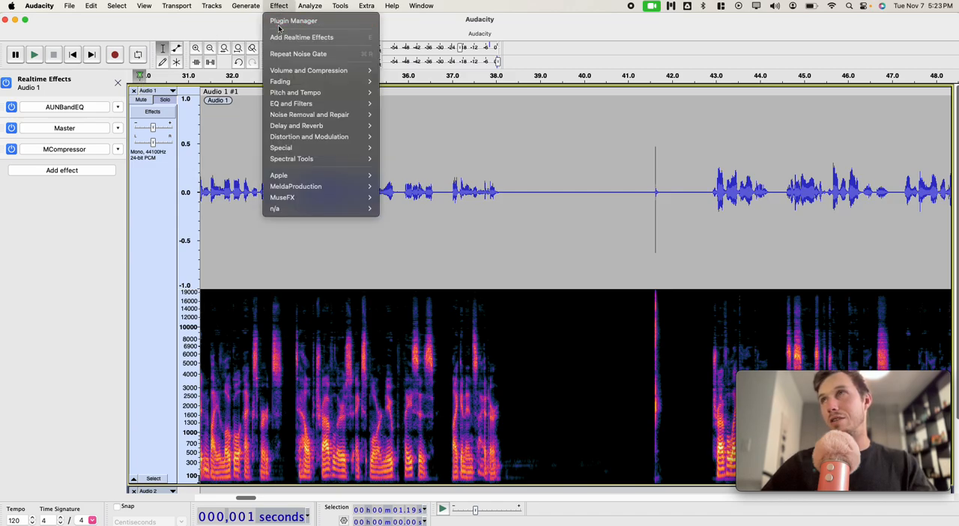
pyautogui.click(285, 12)
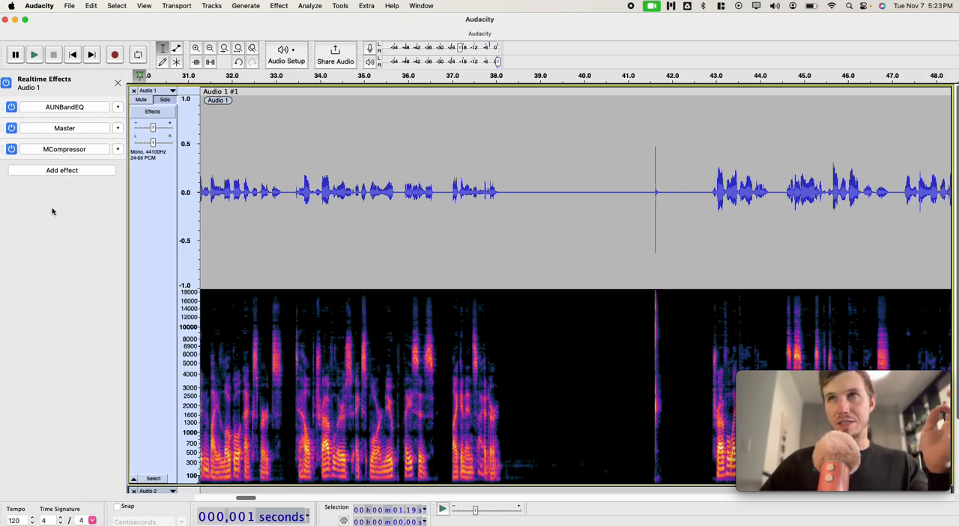
# Step: Select the entire first track, run an ACX Check on it with the realtime effects enabled, and close the report
pyautogui.click(148, 480)
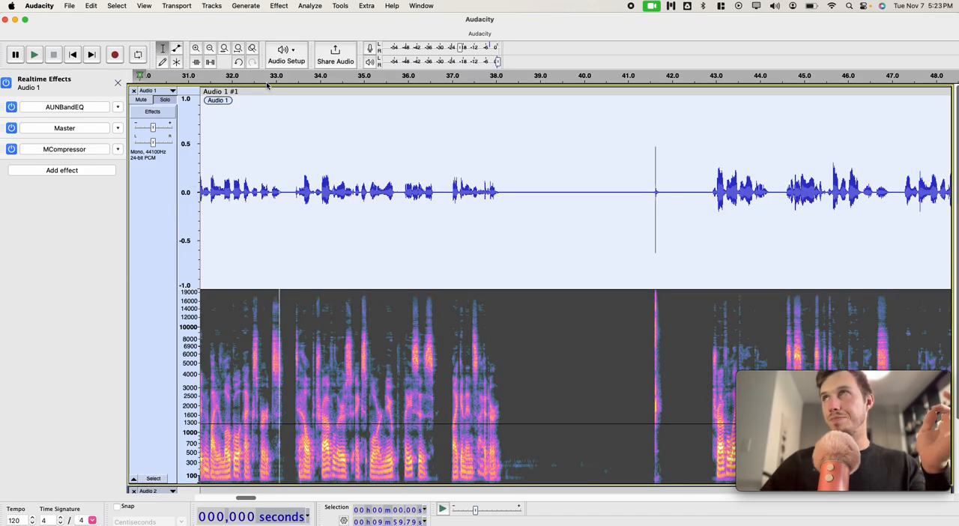
pyautogui.click(310, 5)
pyautogui.click(321, 111)
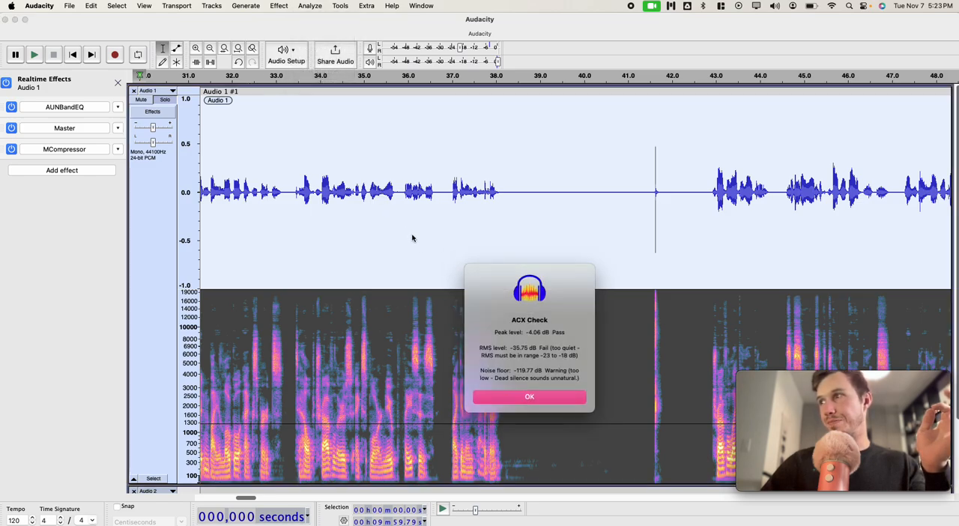
pyautogui.click(511, 397)
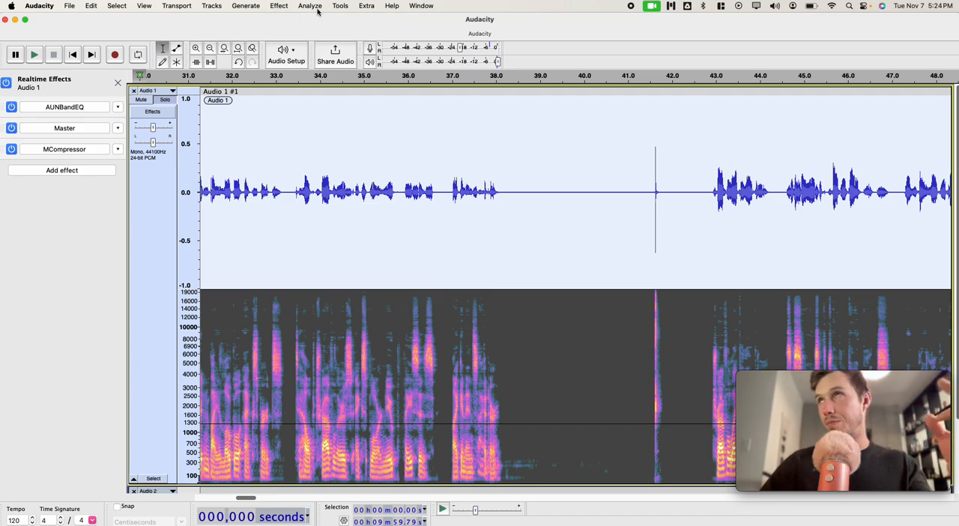
# Step: Mix and render the selected first track with its realtime effects to a new track
pyautogui.click(211, 6)
pyautogui.moveTo(233, 13)
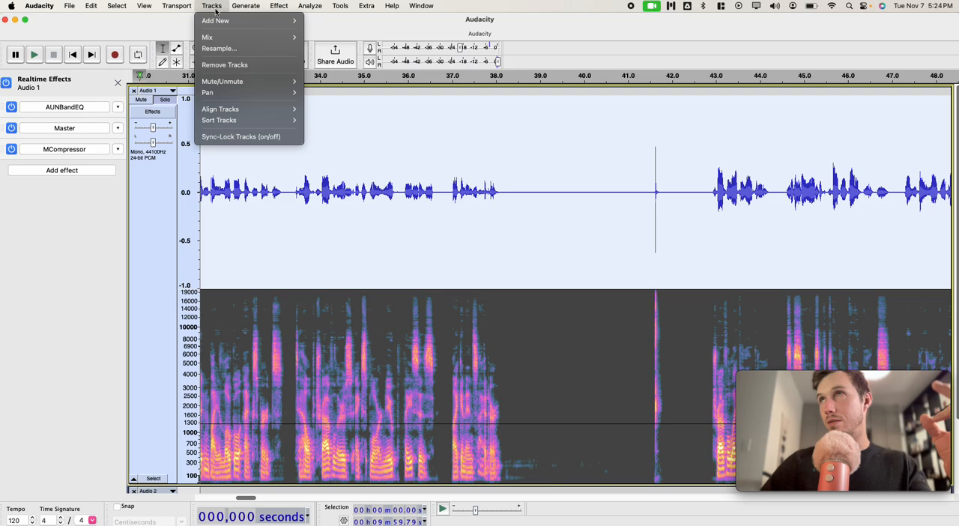
pyautogui.moveTo(225, 36)
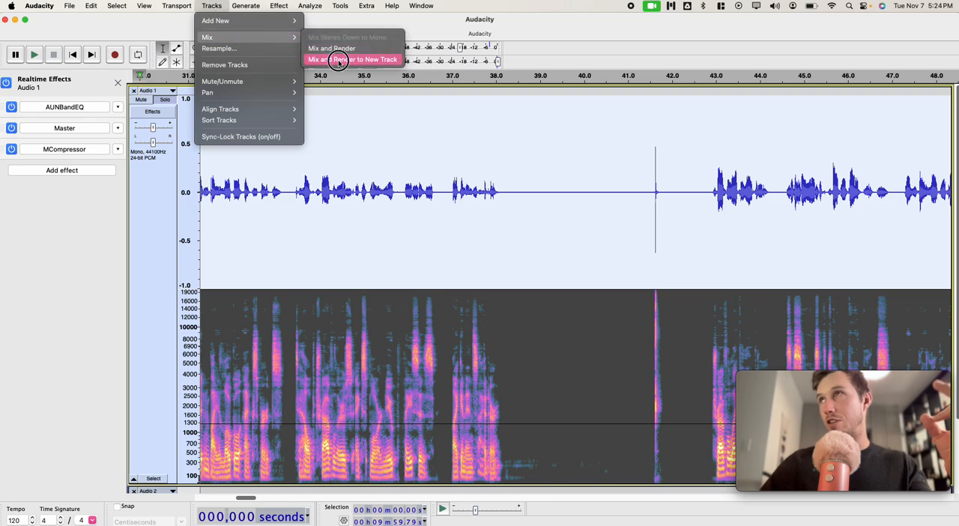
pyautogui.click(338, 63)
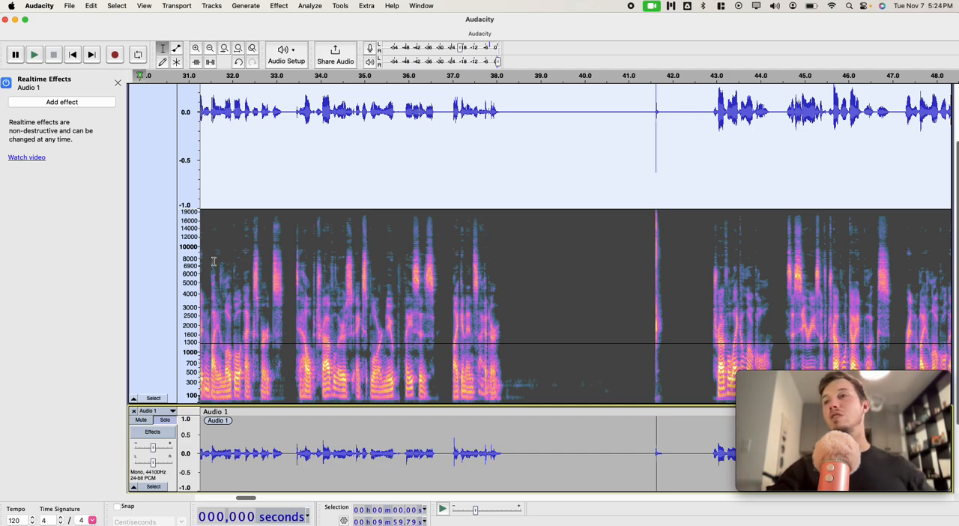
# Step: Reduce the height of the first track so all three tracks fit in view, and return to the start of the timeline
pyautogui.click(257, 349)
pyautogui.scroll(3, 262, 350)
pyautogui.scroll(-3, 292, 363)
pyautogui.moveTo(264, 421); pyautogui.dragTo(370, 201)
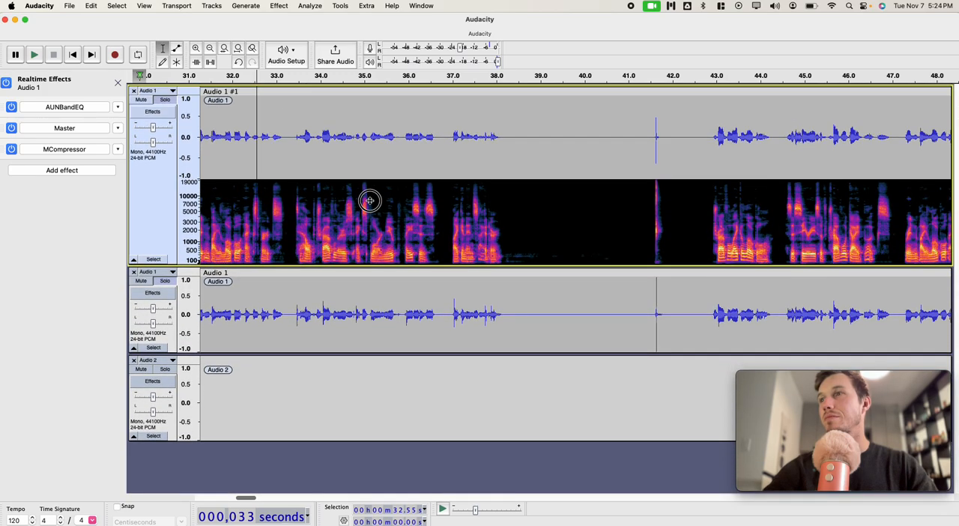
pyautogui.hscroll(-10, 357, 277)
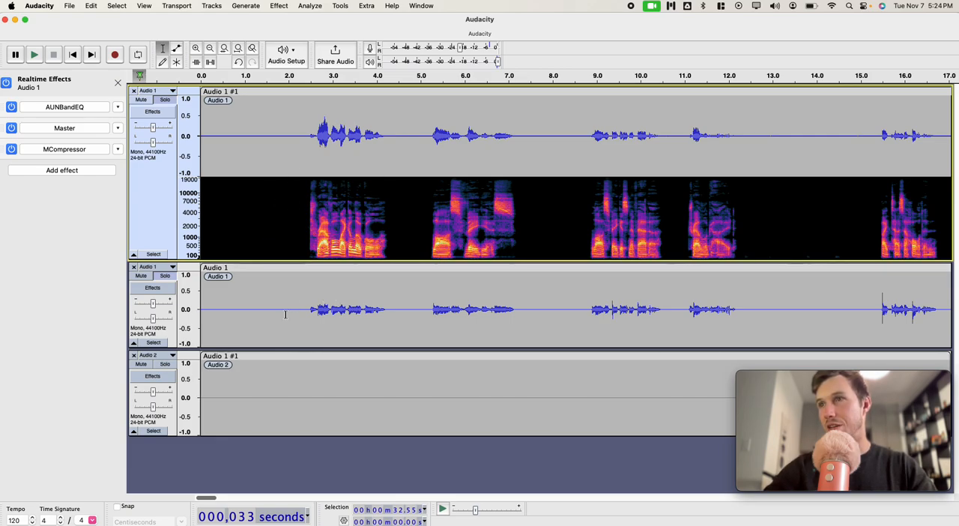
# Step: Select the entire rendered second track, run an ACX Check on it, and close the report
pyautogui.click(153, 343)
pyautogui.click(310, 5)
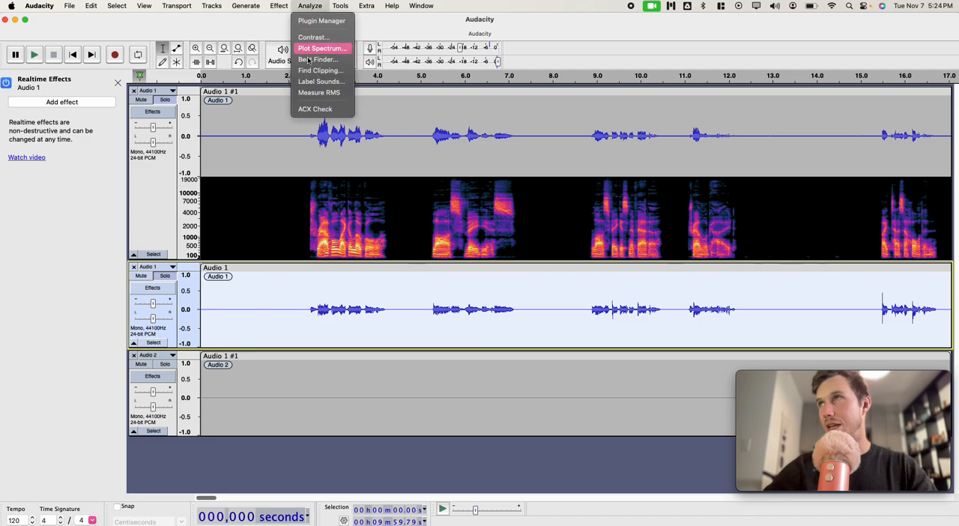
pyautogui.click(326, 110)
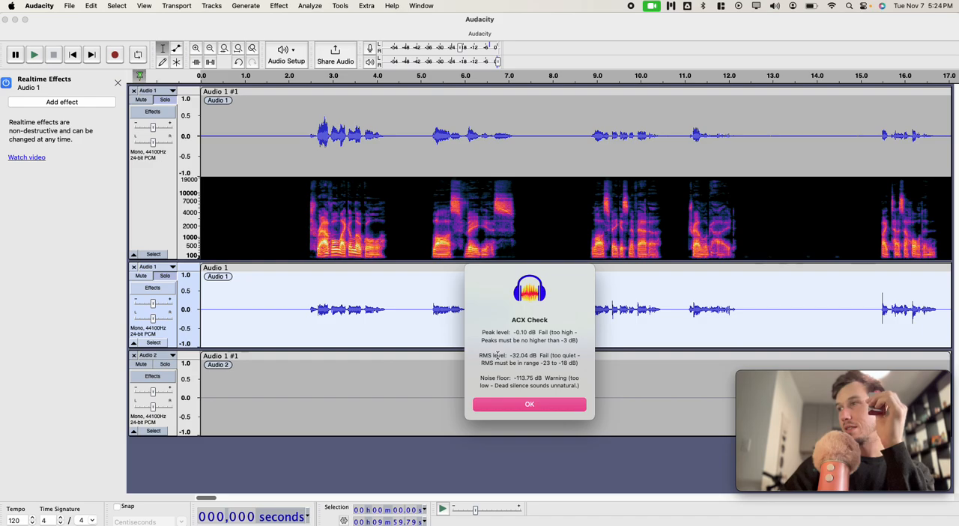
pyautogui.click(506, 404)
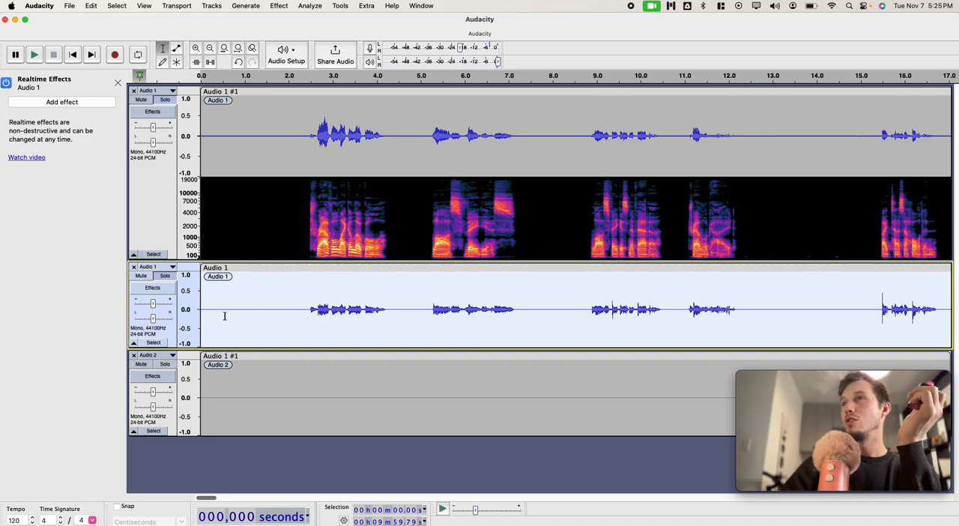
# Step: Apply the Audiobook After Realtime Effects macro to the selected rendered track
pyautogui.click(342, 5)
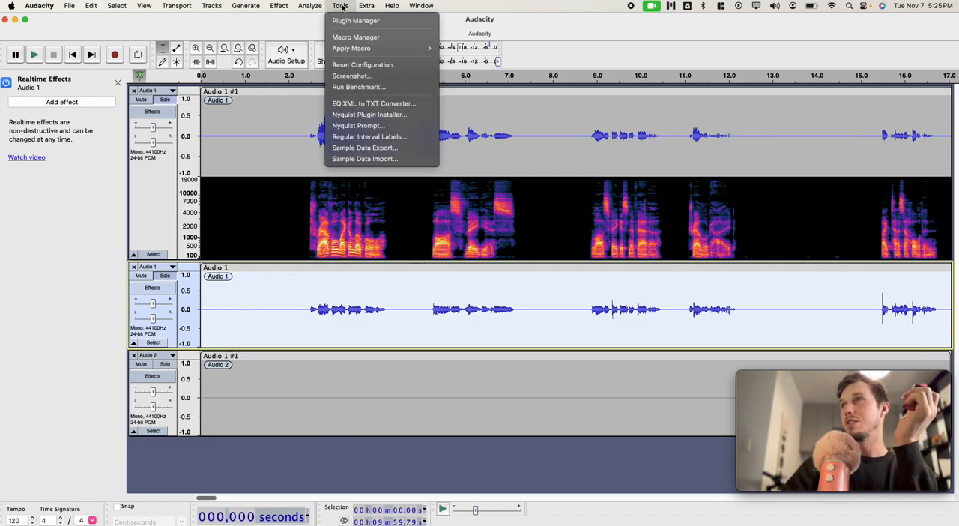
pyautogui.moveTo(382, 49)
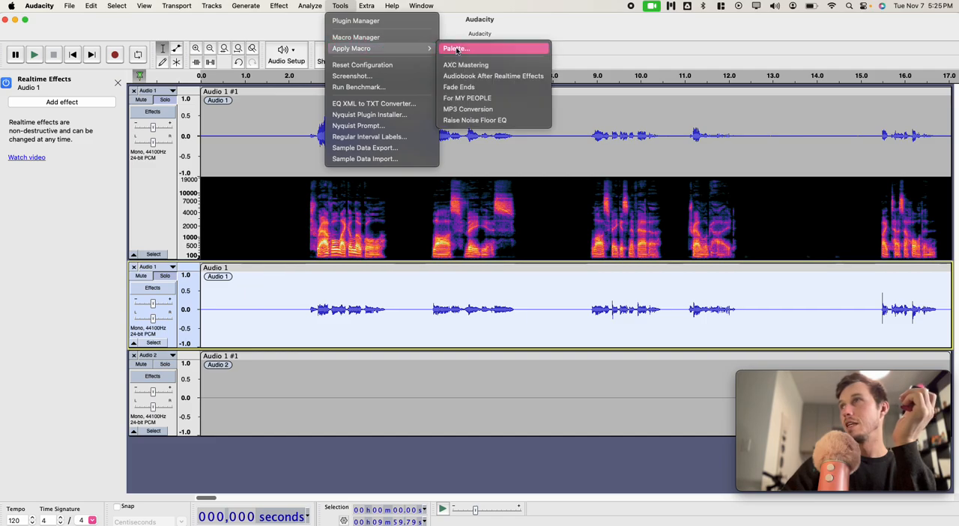
pyautogui.click(488, 75)
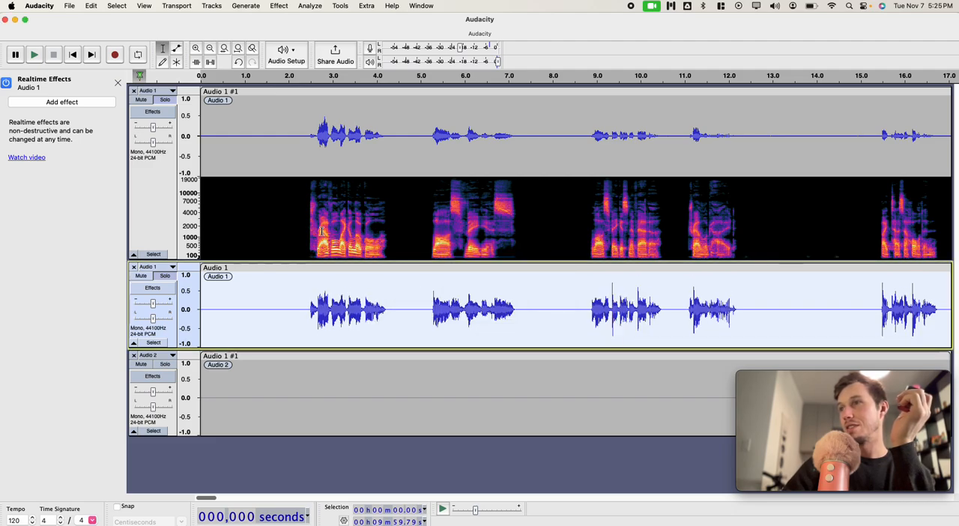
# Step: Run an ACX Check on the macro-processed rendered track and close the report
pyautogui.click(320, 5)
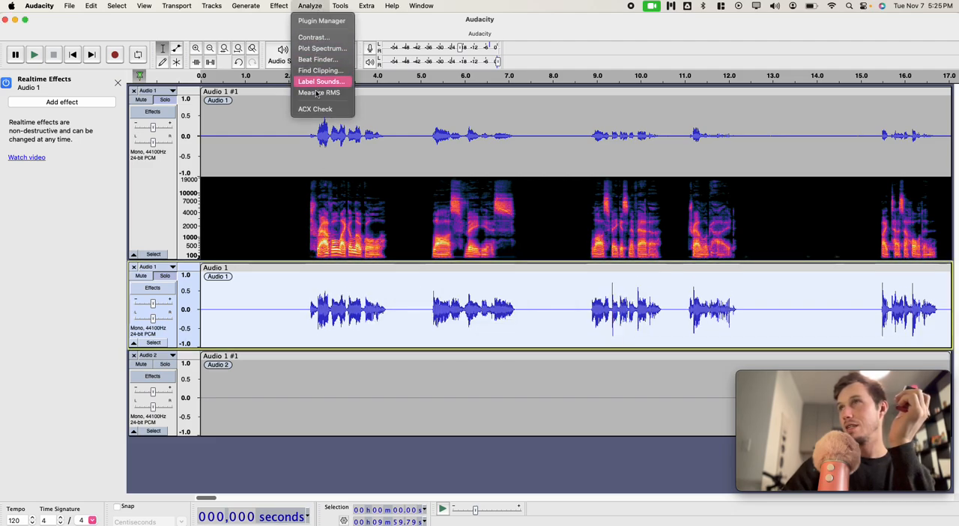
pyautogui.click(318, 109)
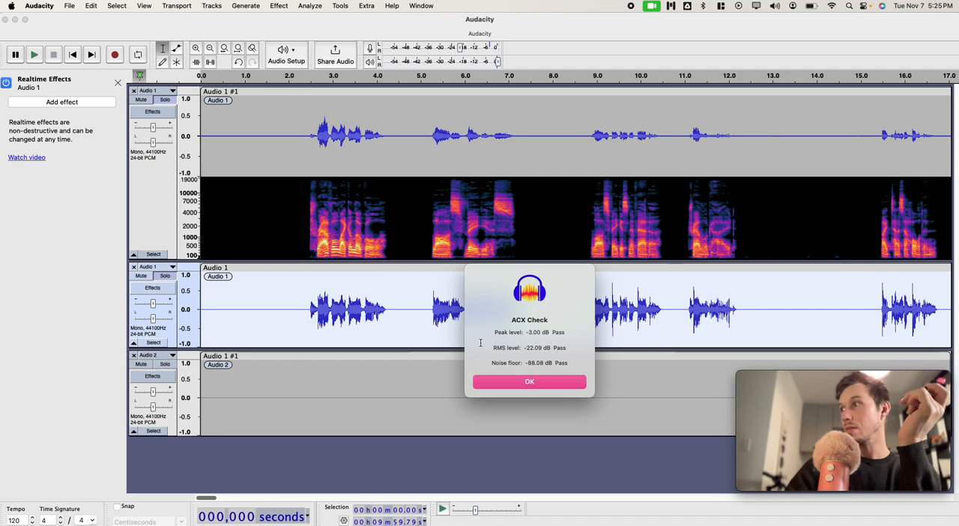
pyautogui.click(491, 382)
# Step: Play the rendered track from 2.18 s to hear the macro's result, and stop playback
pyautogui.click(296, 320)
pyautogui.press('space')
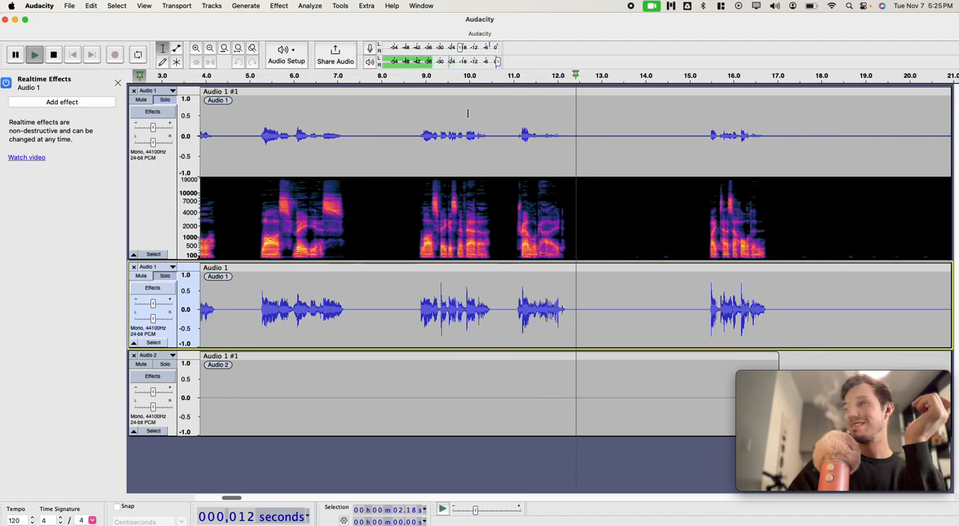
pyautogui.press('space')
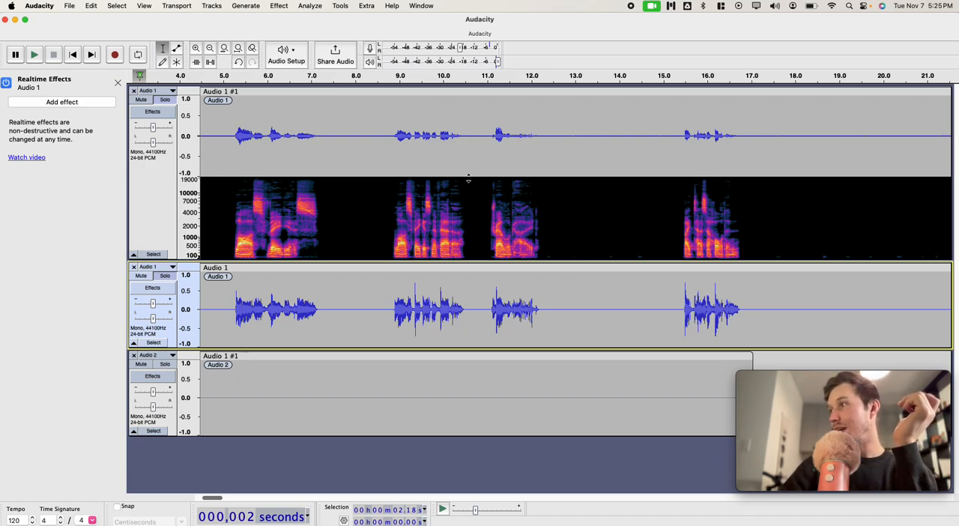
# Step: Examine the commands and parameters of the Audiobook After Realtime Effects macro in the Macro Manager, and close it
pyautogui.click(339, 6)
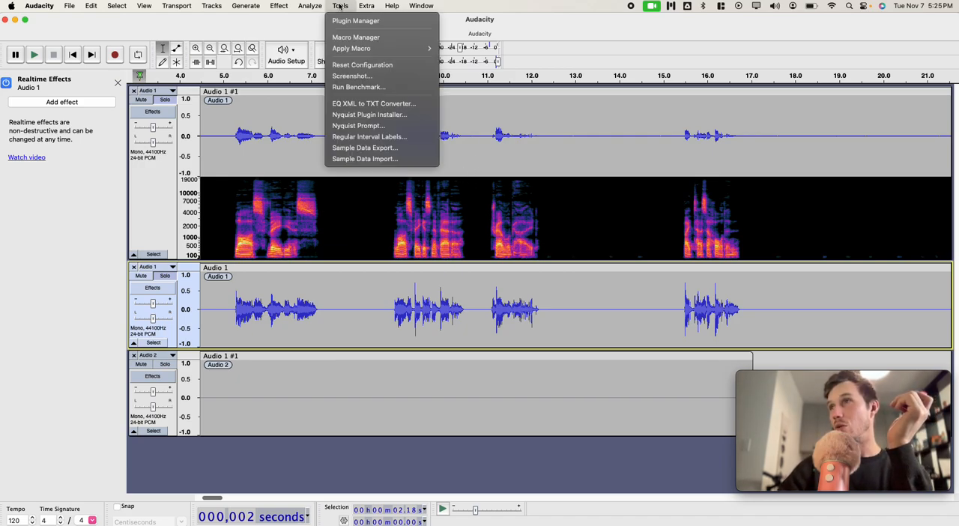
pyautogui.click(379, 38)
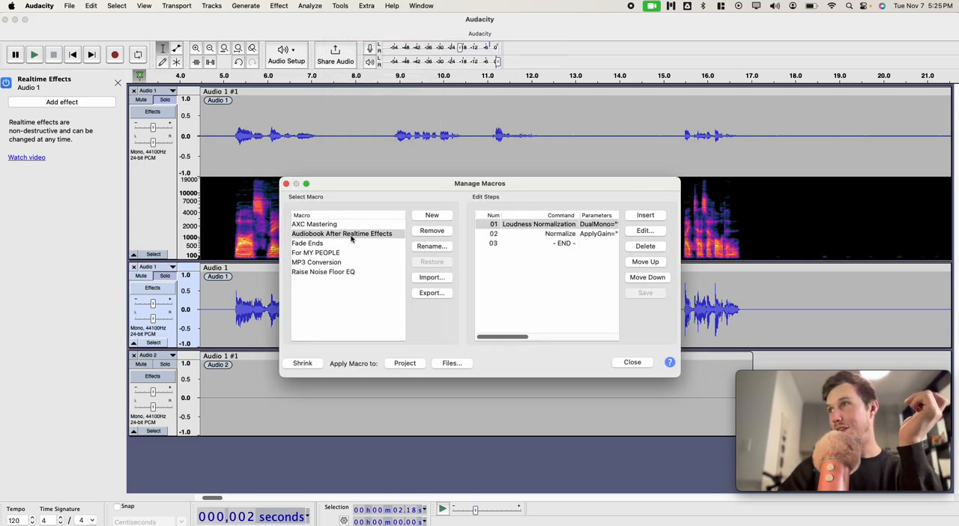
pyautogui.hscroll(3, 570, 261)
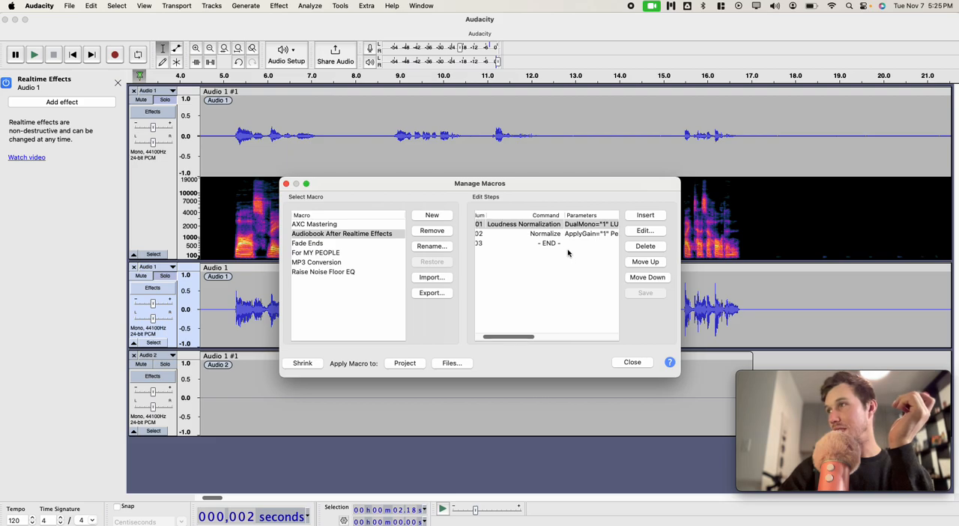
pyautogui.hscroll(4, 545, 230)
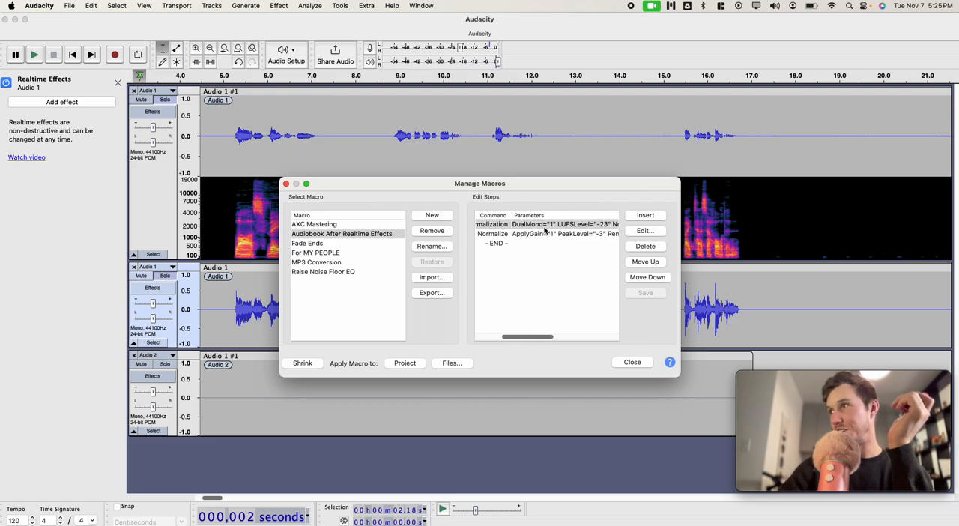
pyautogui.hscroll(5, 545, 230)
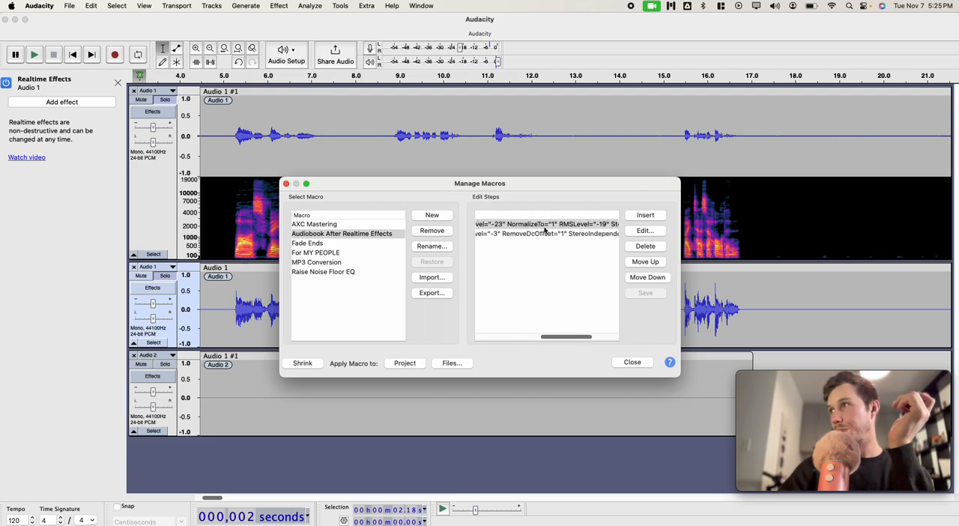
pyautogui.hscroll(2, 545, 231)
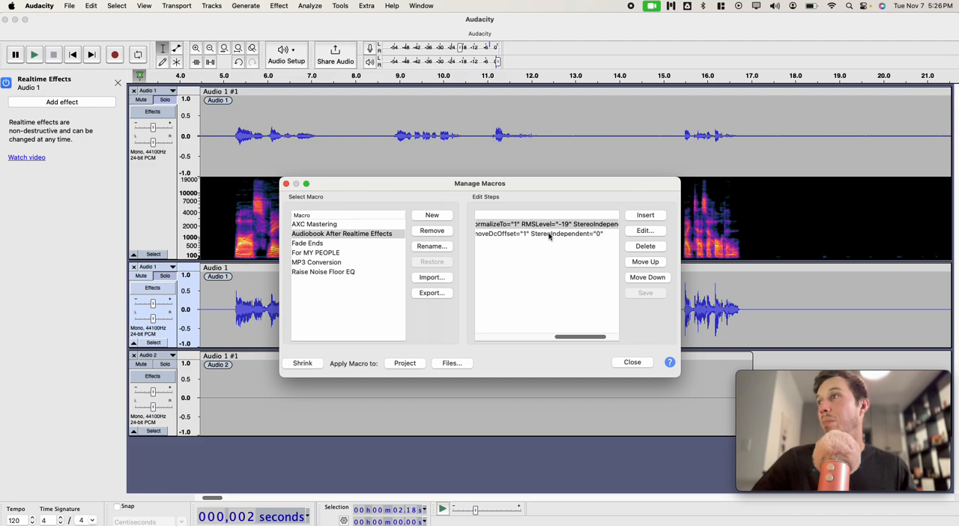
pyautogui.hscroll(-8, 568, 232)
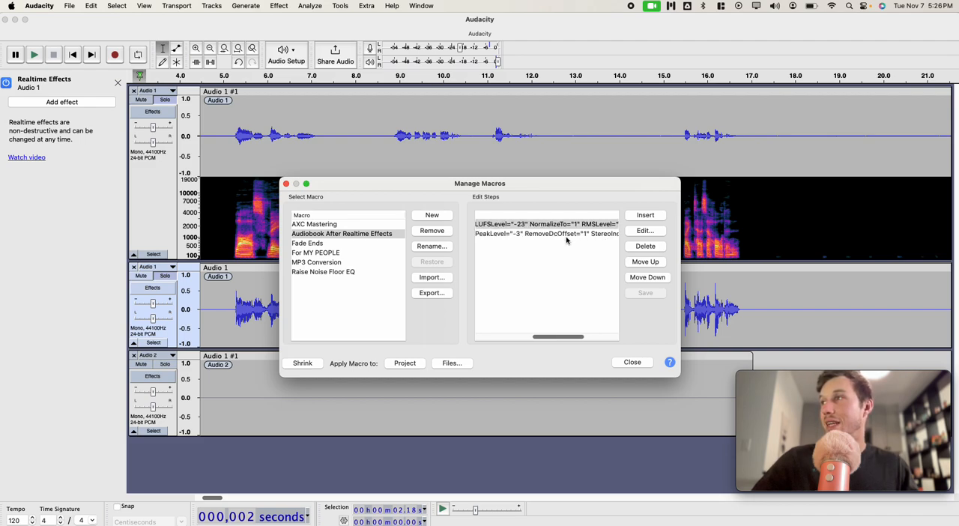
pyautogui.hscroll(2, 566, 241)
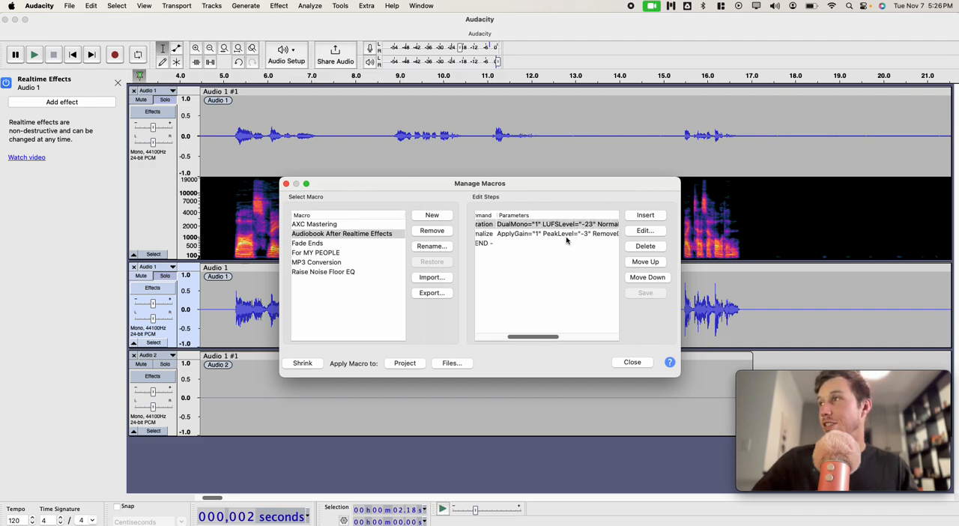
pyautogui.hscroll(8, 577, 245)
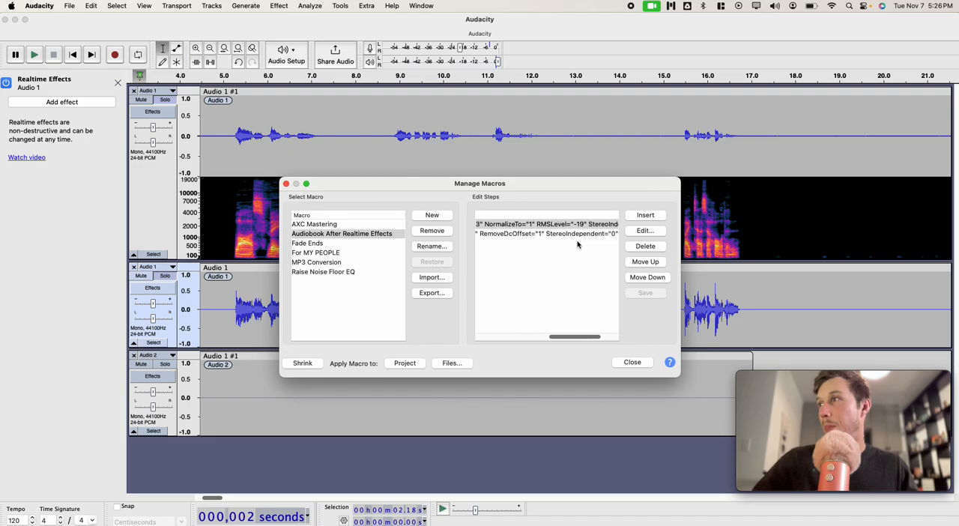
pyautogui.click(632, 362)
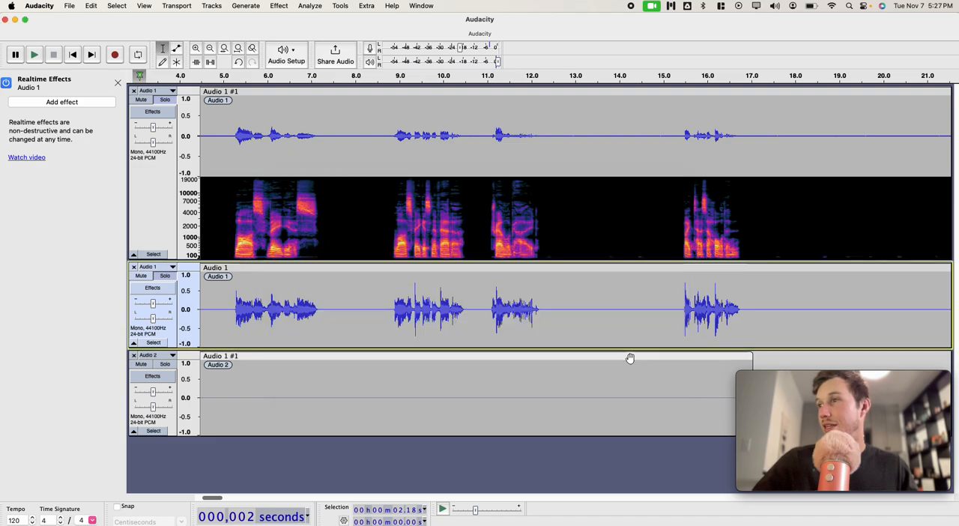
# Step: Undo the macro on the rendered track and apply Loudness Normalization to the whole track with RMS at -19.0 dB
pyautogui.click(154, 343)
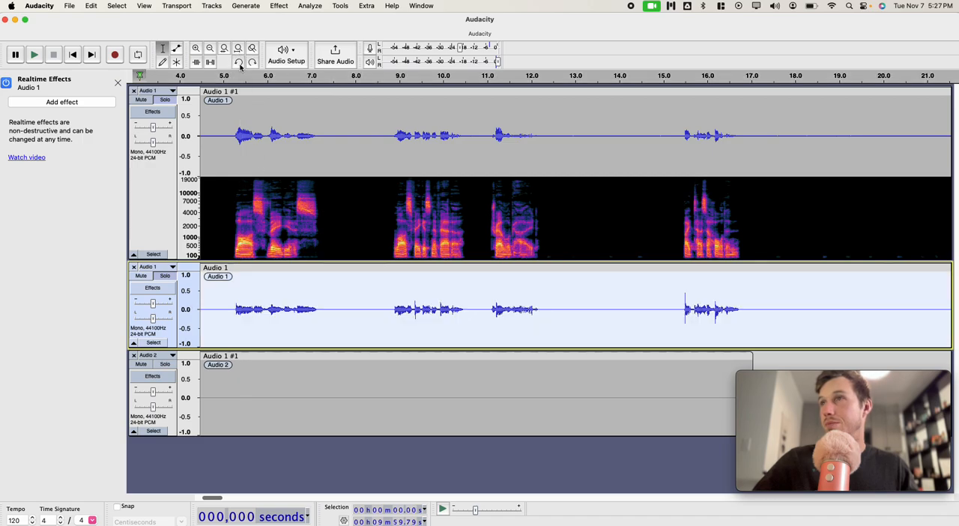
pyautogui.click(280, 6)
pyautogui.moveTo(311, 70)
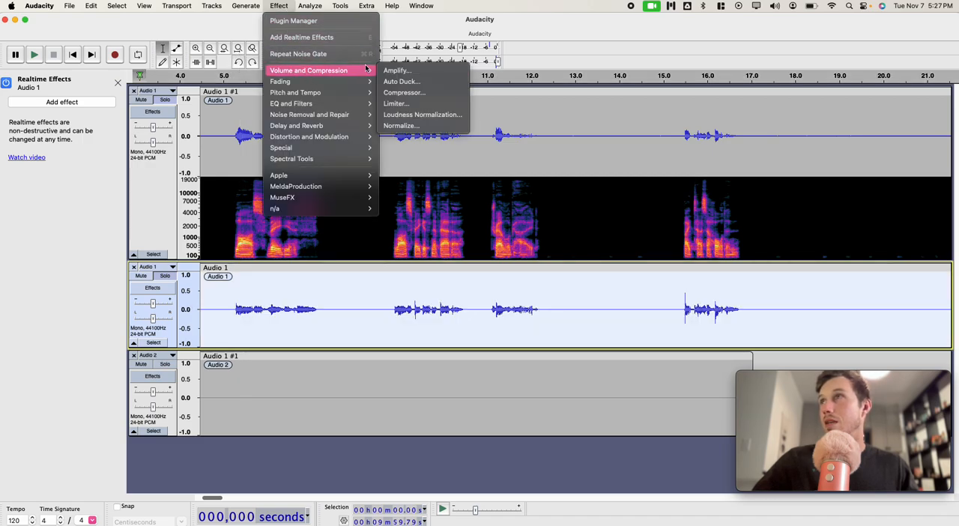
pyautogui.click(405, 112)
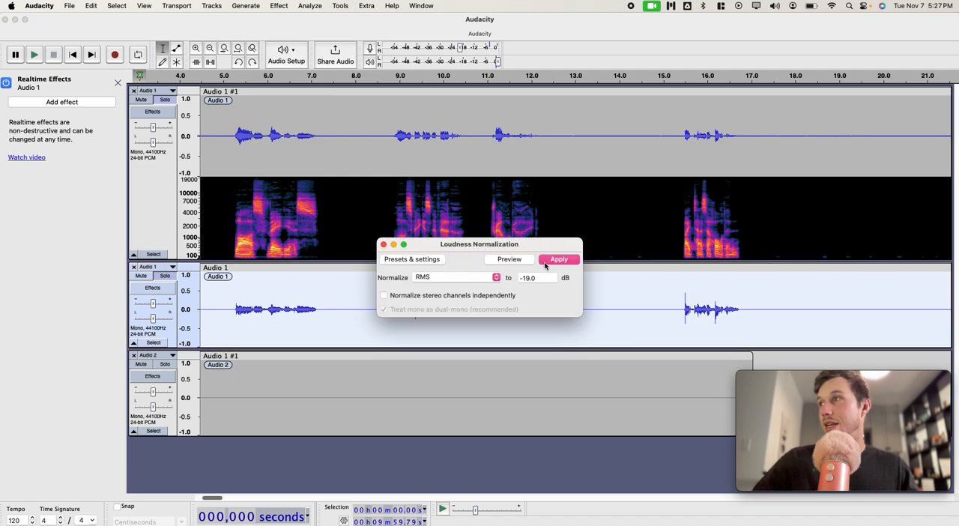
pyautogui.click(538, 277)
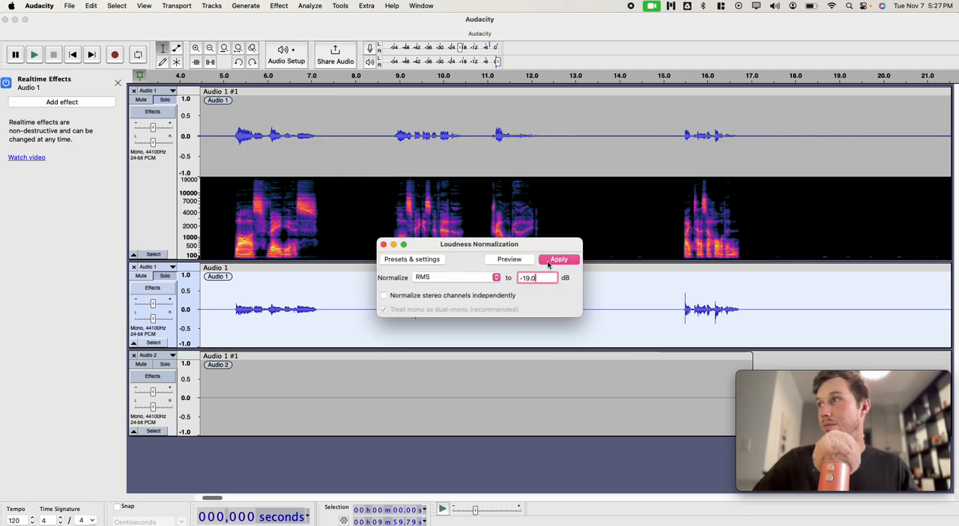
pyautogui.click(558, 259)
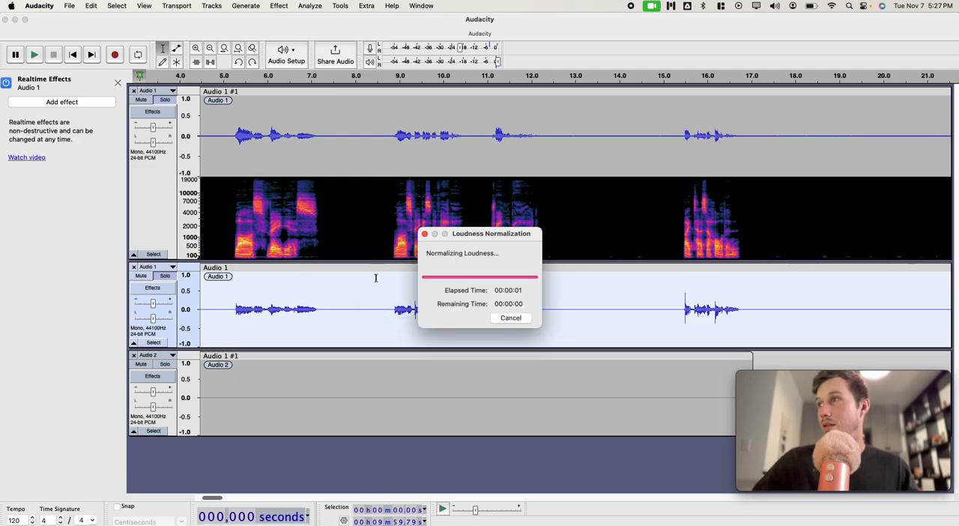
# Step: Normalize the rendered track's peak amplitude to -3 dB with DC offset removal enabled
pyautogui.click(279, 5)
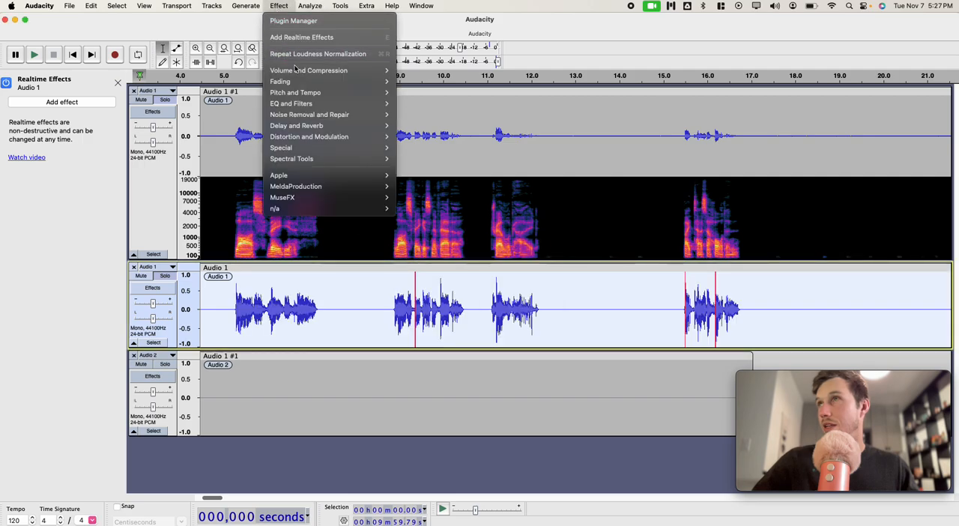
pyautogui.moveTo(352, 71)
pyautogui.click(418, 125)
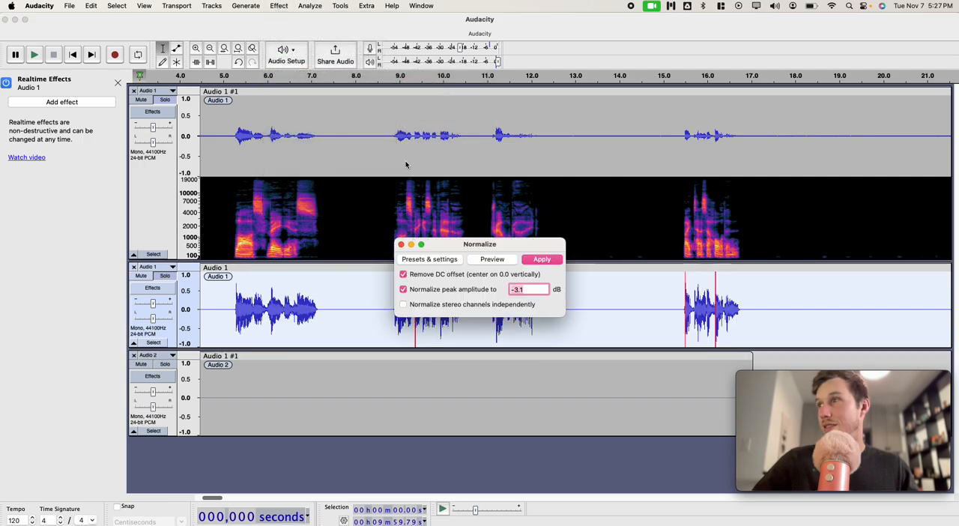
pyautogui.click(523, 288)
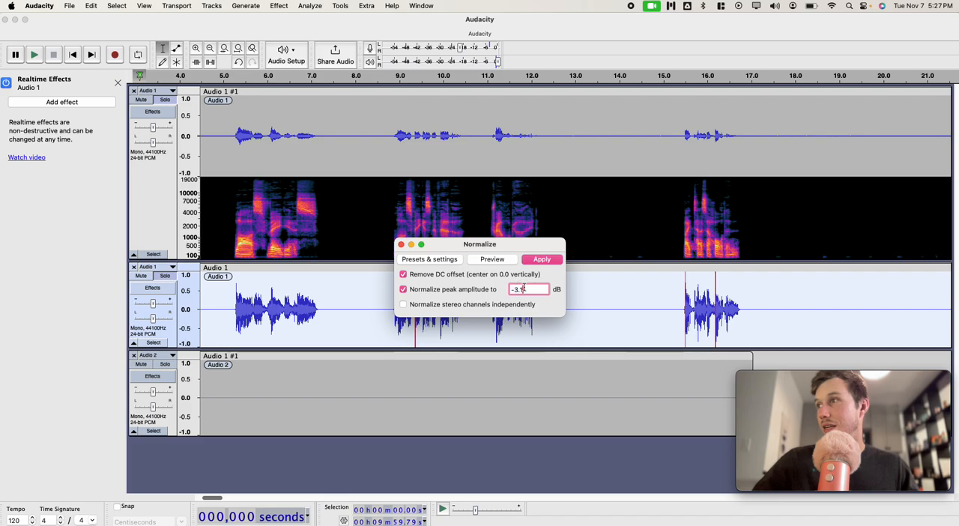
pyautogui.press('BackSpace')
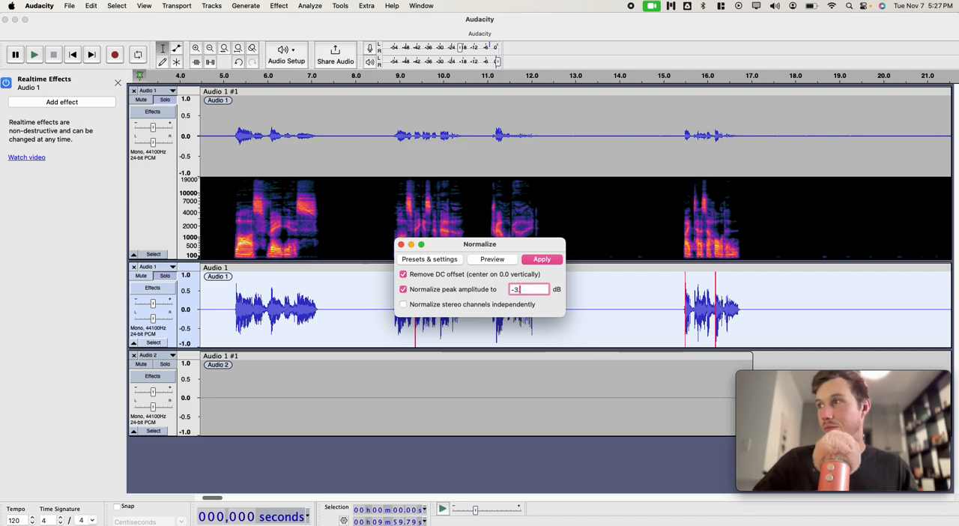
pyautogui.click(534, 261)
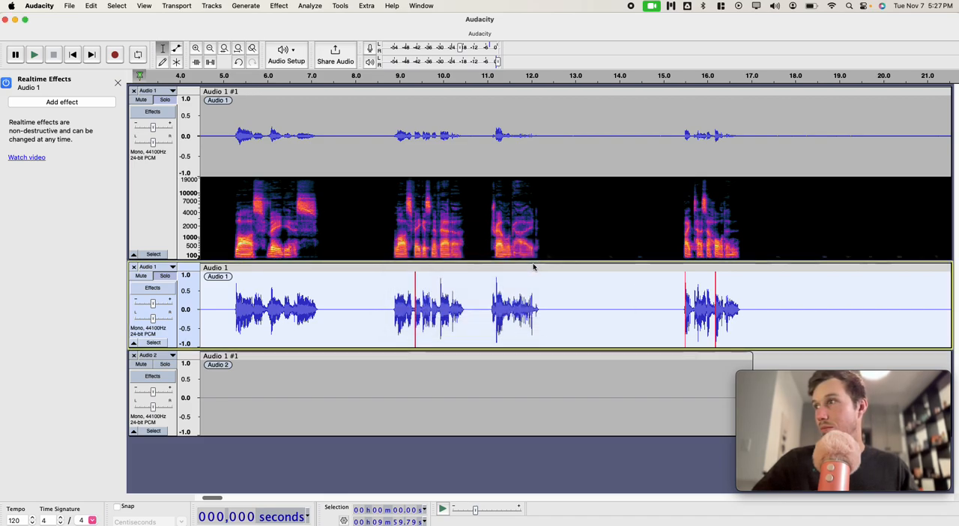
# Step: Run an ACX Check on the manually normalized rendered track and close the report
pyautogui.click(309, 6)
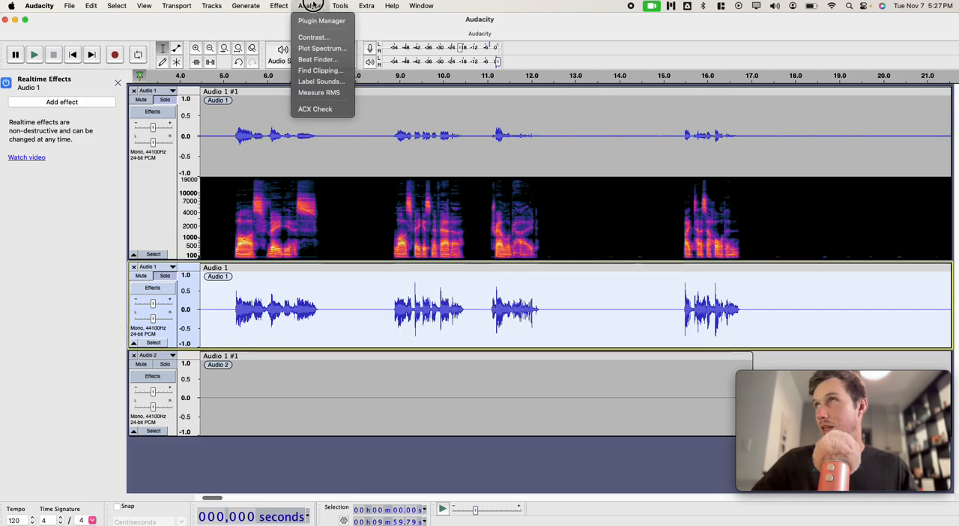
pyautogui.click(314, 109)
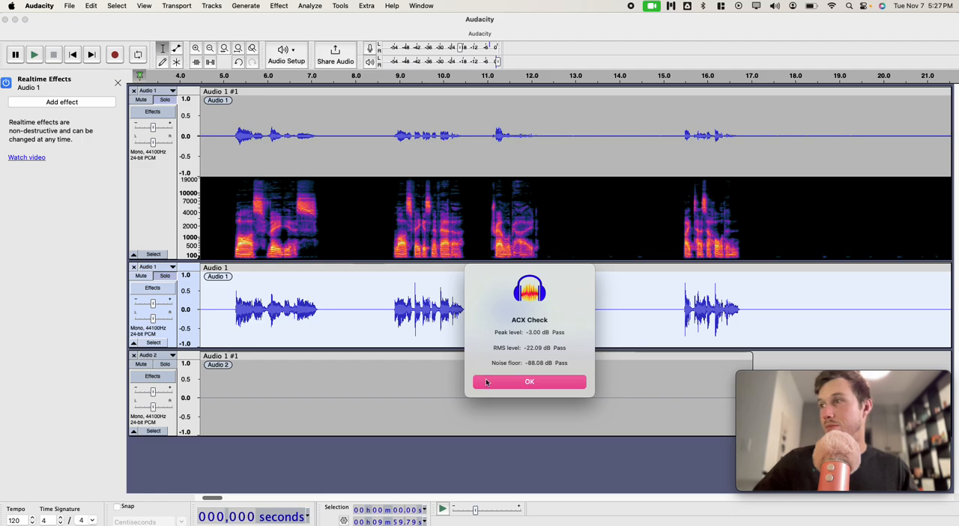
pyautogui.click(486, 382)
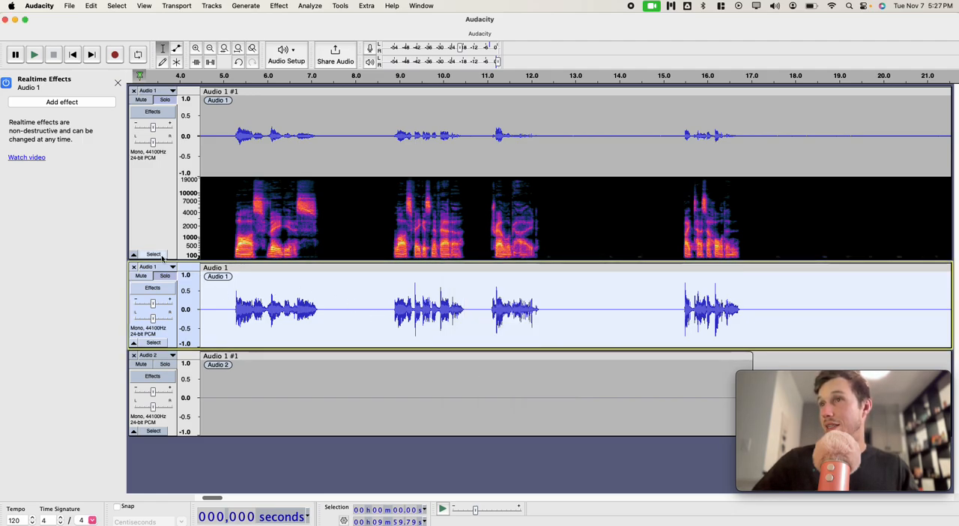
# Step: Run an ACX Check on the whole original track with the realtime effects and close the report
pyautogui.click(161, 255)
pyautogui.click(309, 5)
pyautogui.click(314, 109)
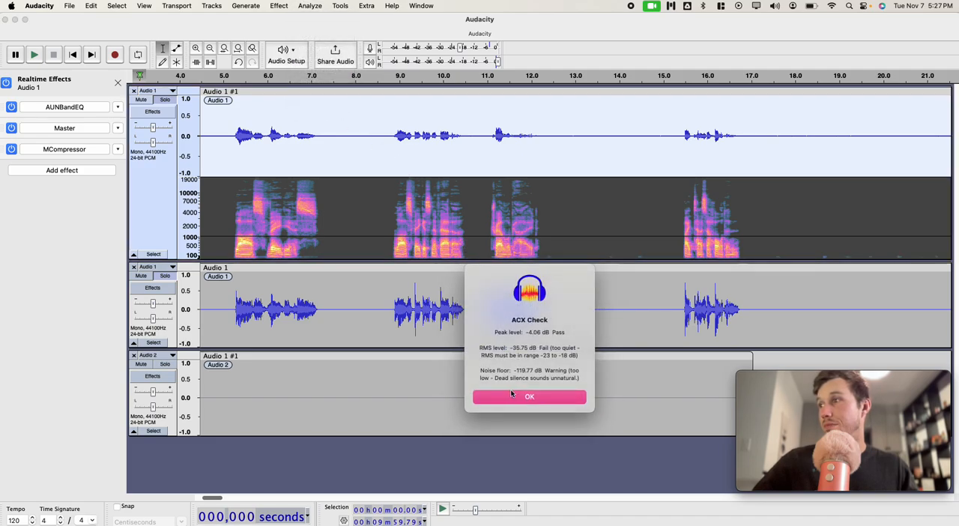
pyautogui.click(509, 395)
# Step: Select the whole rendered track, repeat the ACX Check on it, and close the report
pyautogui.click(160, 342)
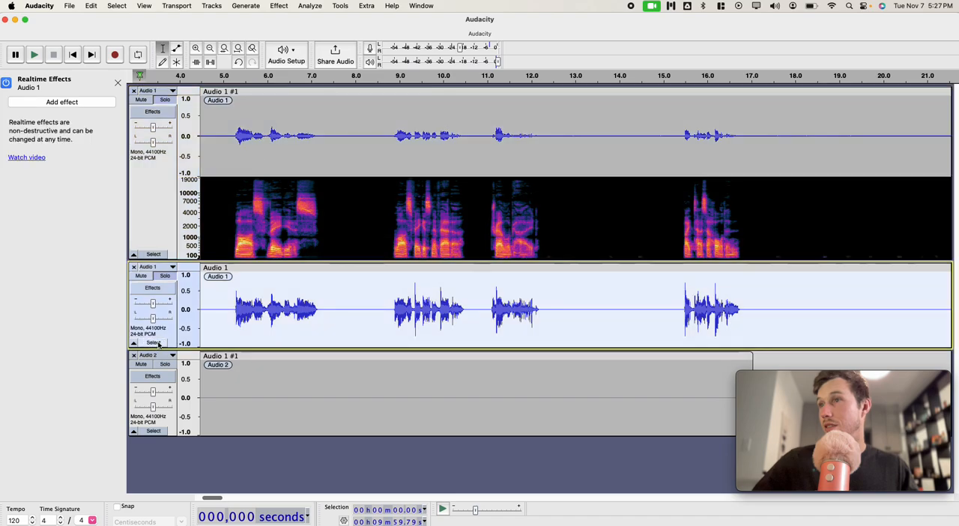
pyautogui.click(320, 5)
pyautogui.click(343, 109)
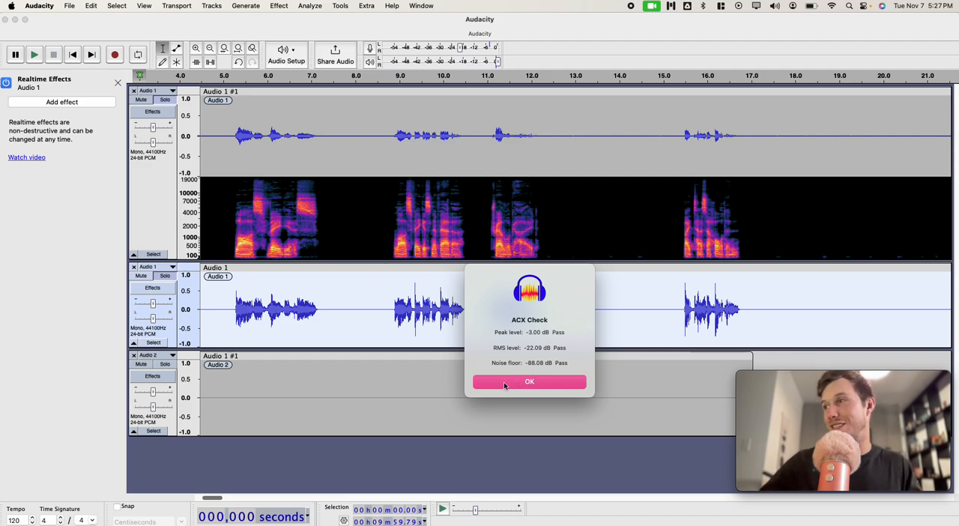
pyautogui.click(504, 382)
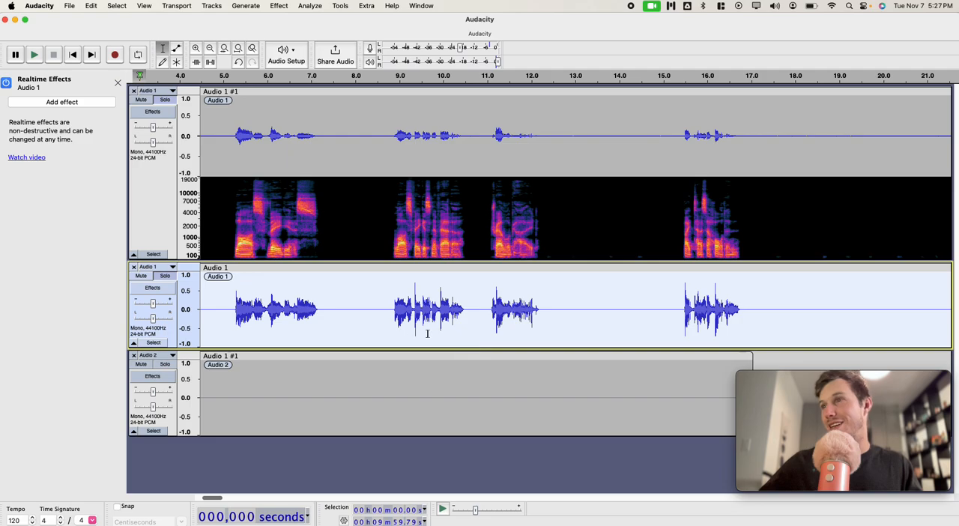
# Step: Show the rendered track in Multi-view and enlarge its height so the waveform and spectrogram are easy to read
pyautogui.click(224, 310)
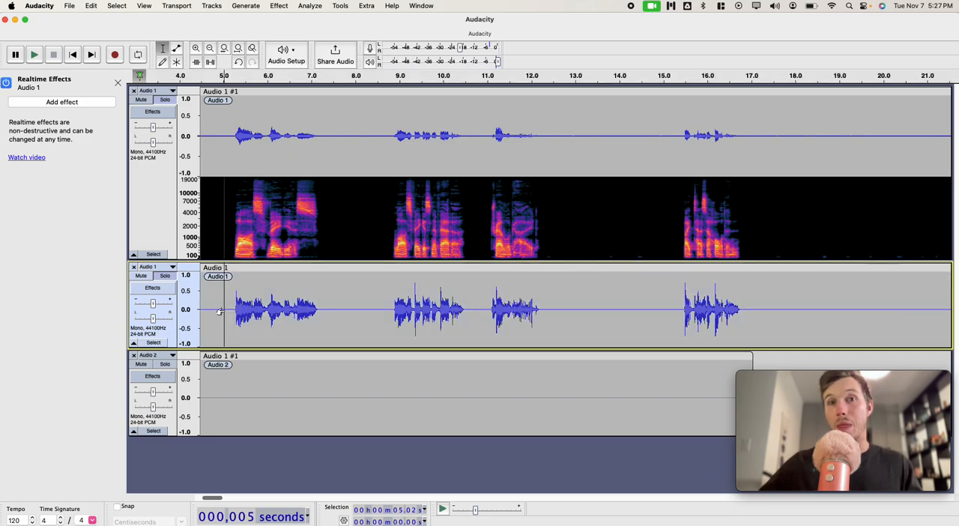
pyautogui.click(169, 268)
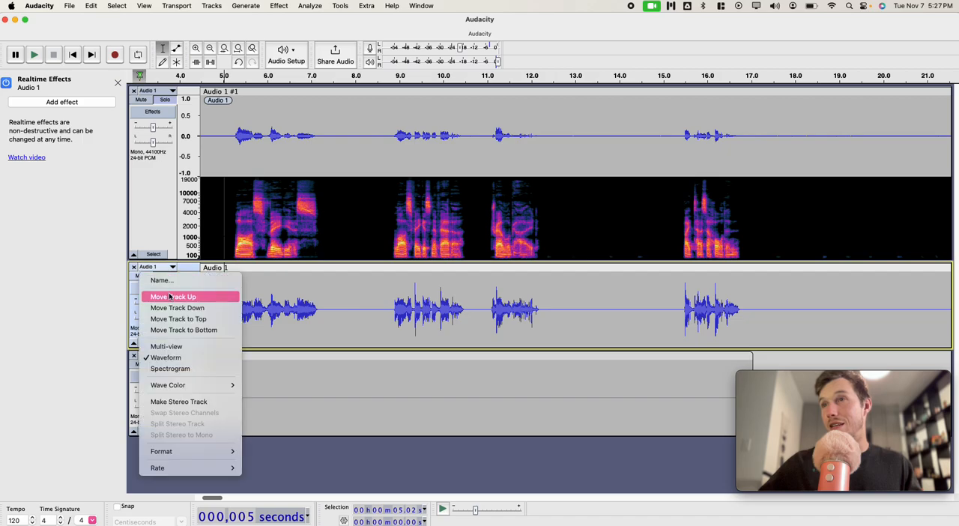
pyautogui.click(167, 347)
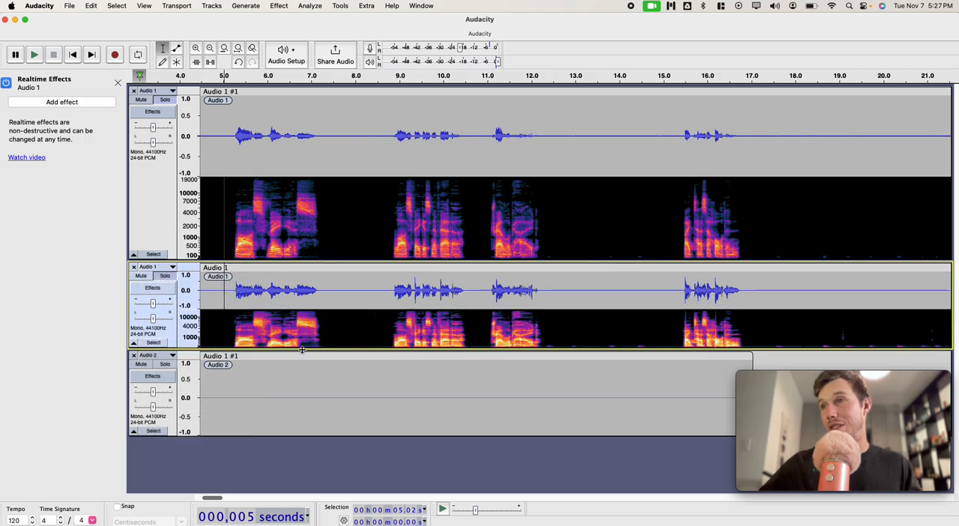
pyautogui.moveTo(302, 350); pyautogui.dragTo(278, 491)
pyautogui.scroll(-3, 296, 400)
pyautogui.moveTo(321, 387); pyautogui.dragTo(290, 505)
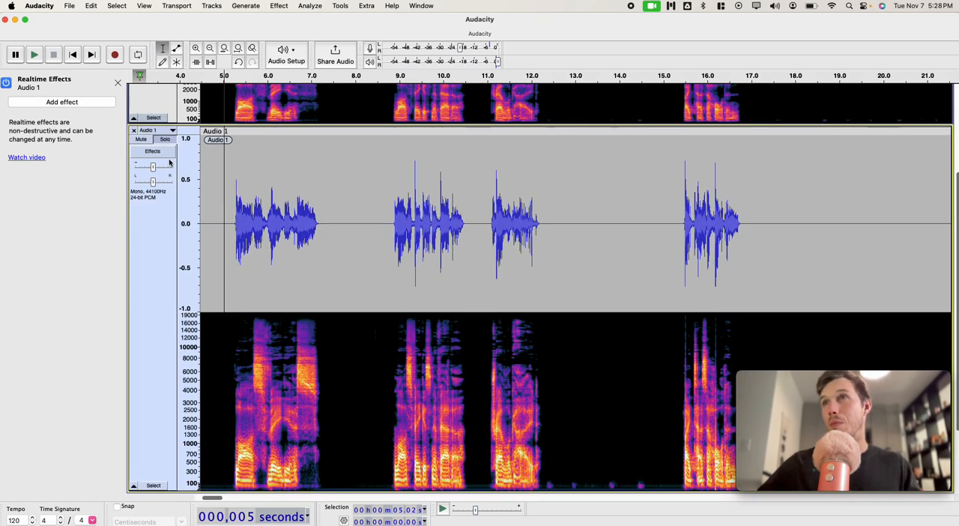
# Step: Examine the MCompressor settings on the original track, close them, and compare the waveforms and spectrograms of both tracks
pyautogui.scroll(3, 165, 154)
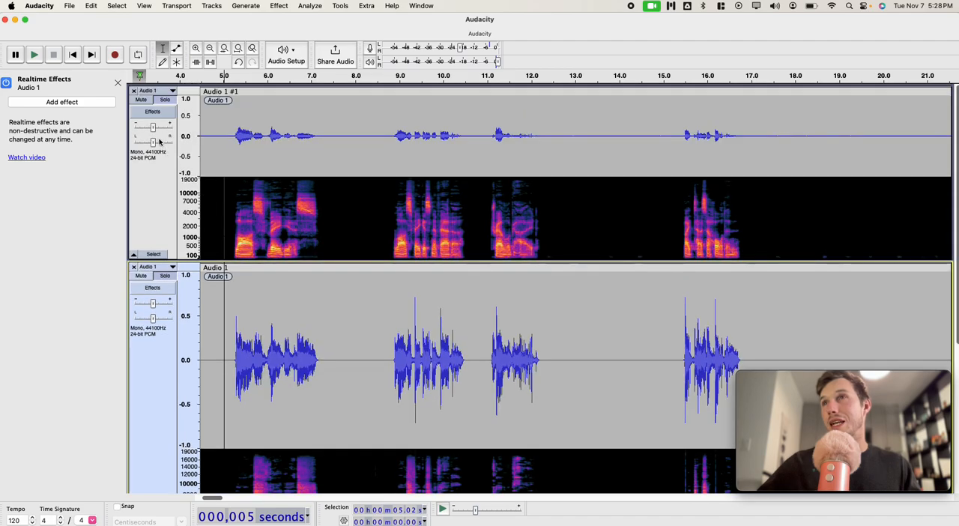
pyautogui.click(159, 114)
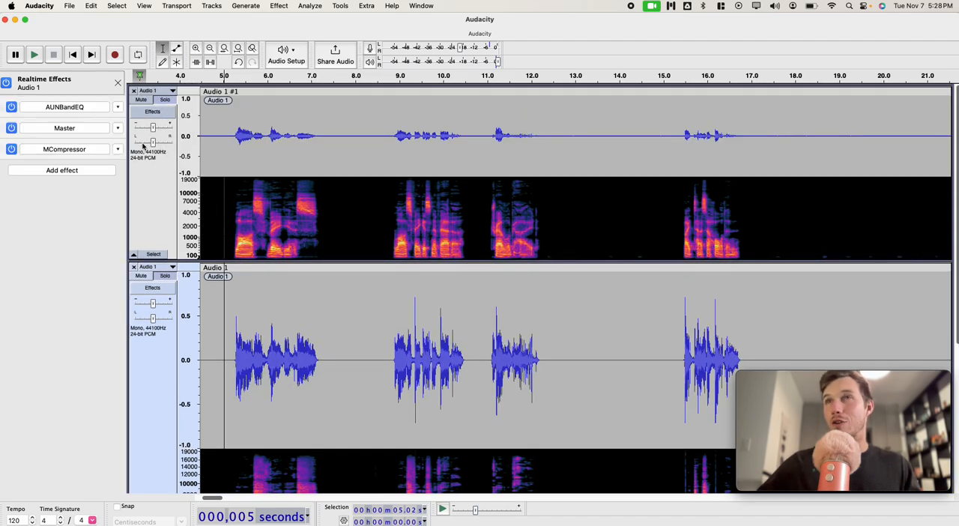
pyautogui.click(65, 149)
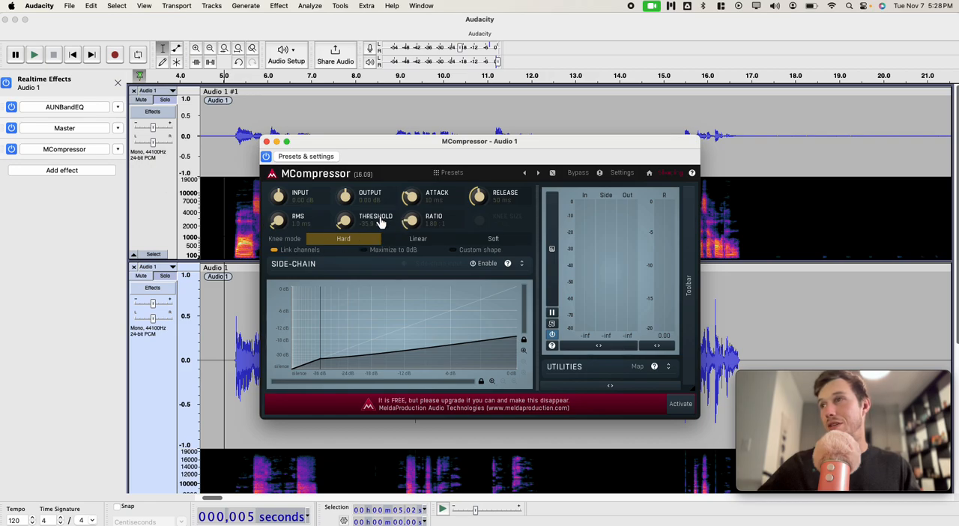
pyautogui.click(266, 141)
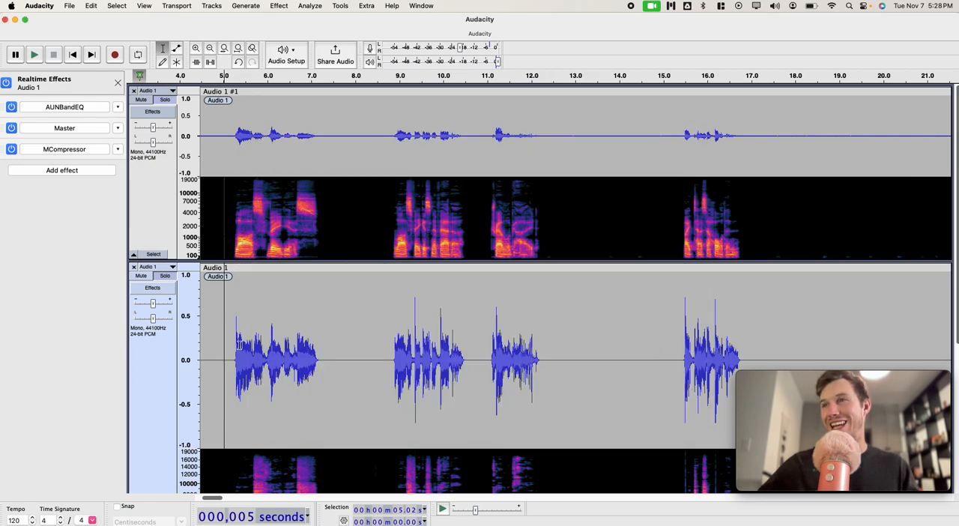
pyautogui.scroll(-5, 239, 345)
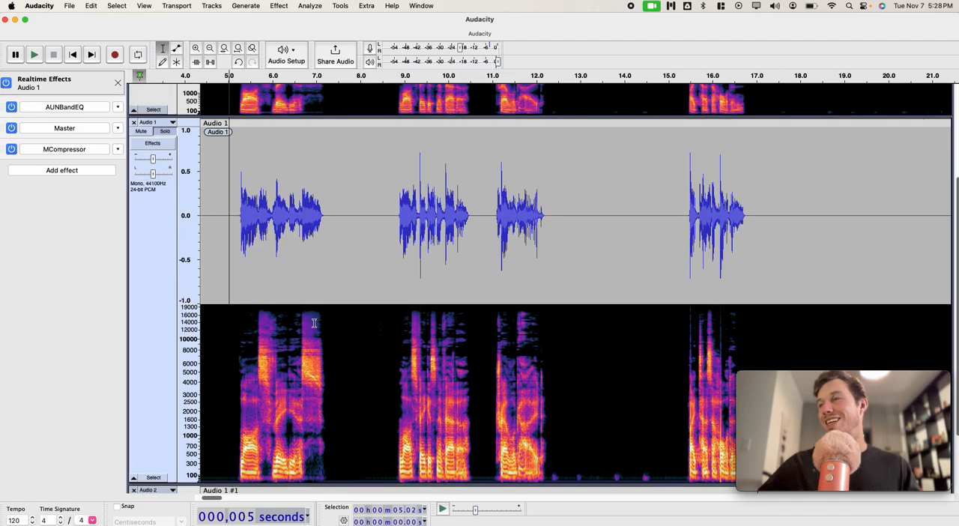
pyautogui.scroll(5, 214, 220)
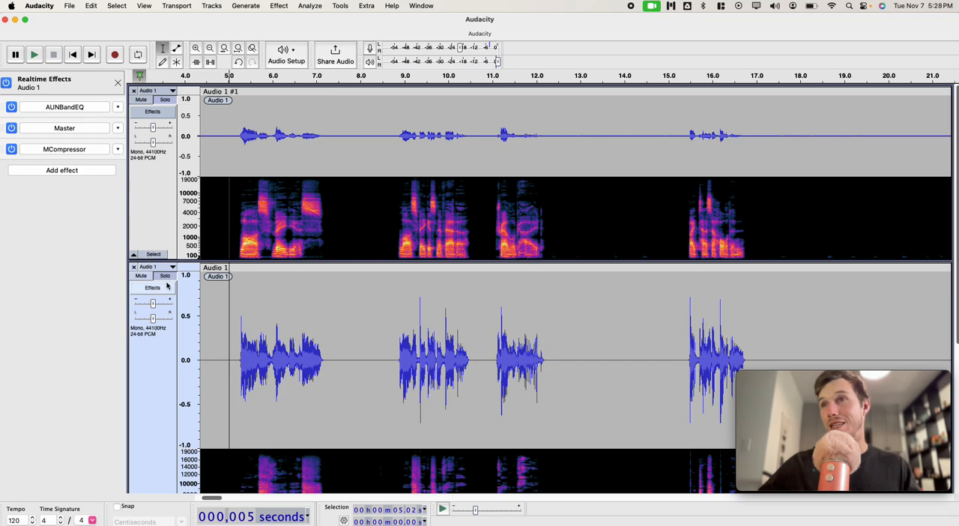
pyautogui.scroll(-3, 150, 332)
pyautogui.scroll(3, 150, 332)
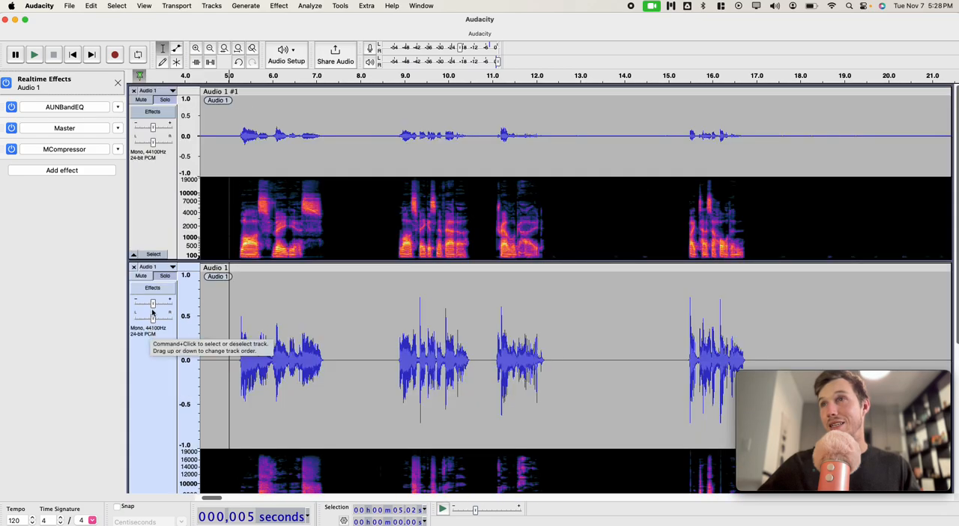
# Step: Solo the original track and play it briefly from about 5 seconds
pyautogui.click(154, 255)
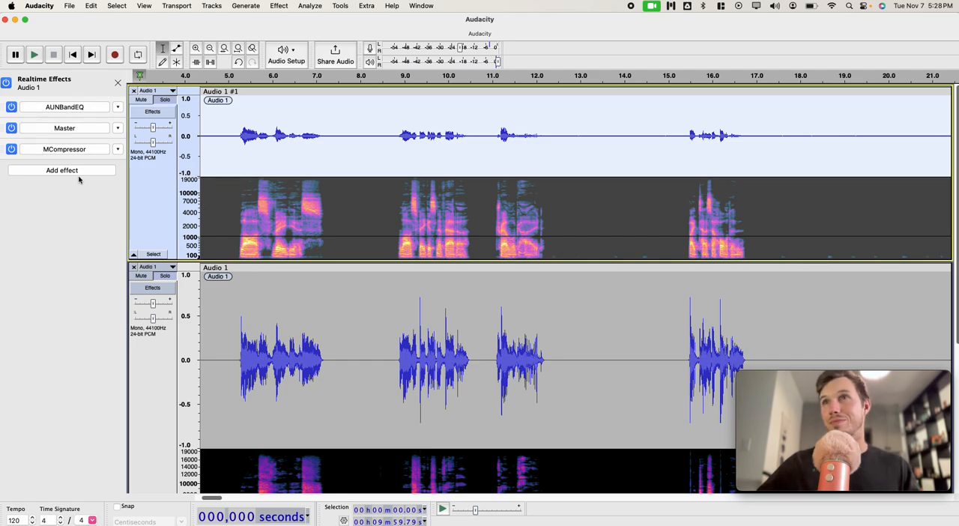
pyautogui.click(242, 135)
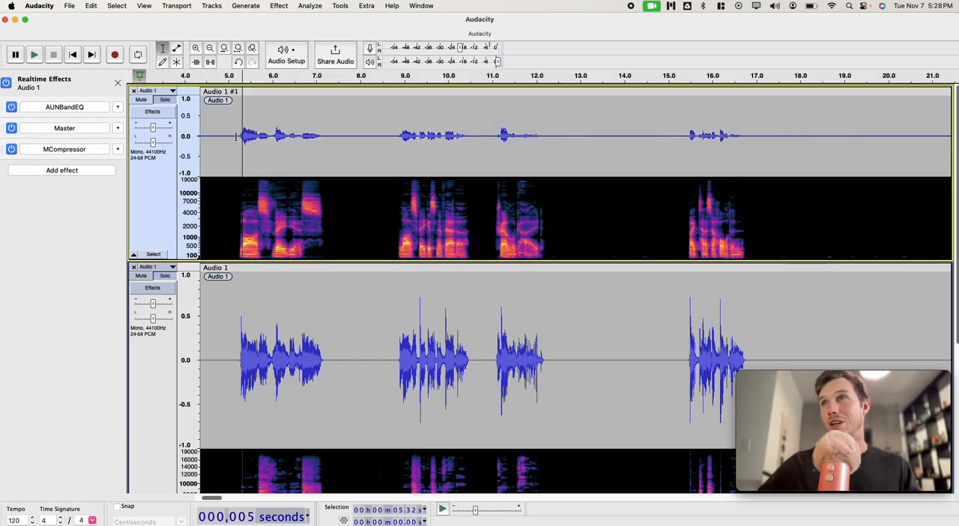
pyautogui.click(164, 100)
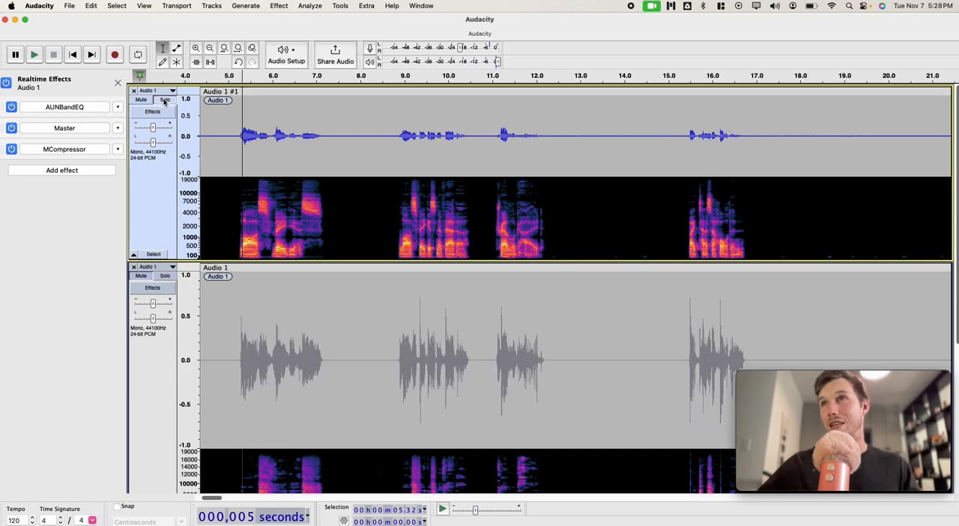
pyautogui.press('space')
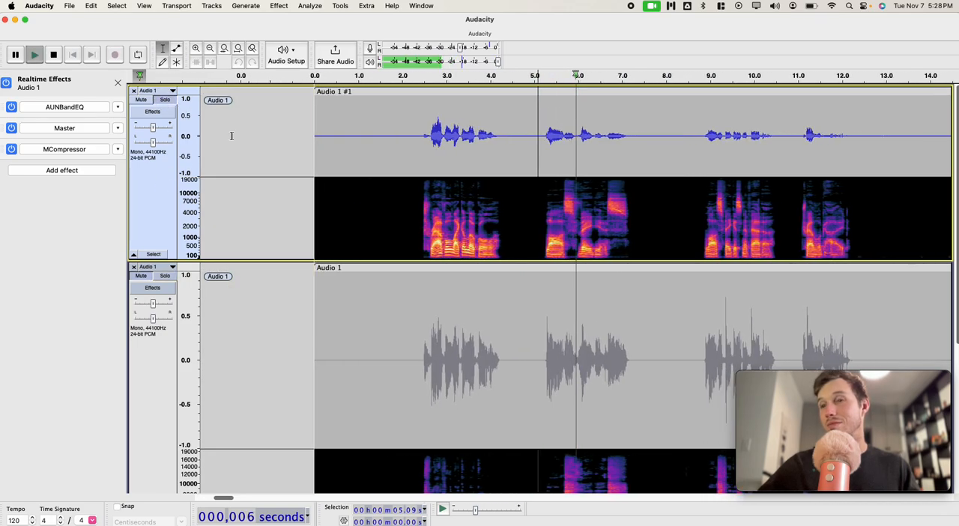
pyautogui.press('space')
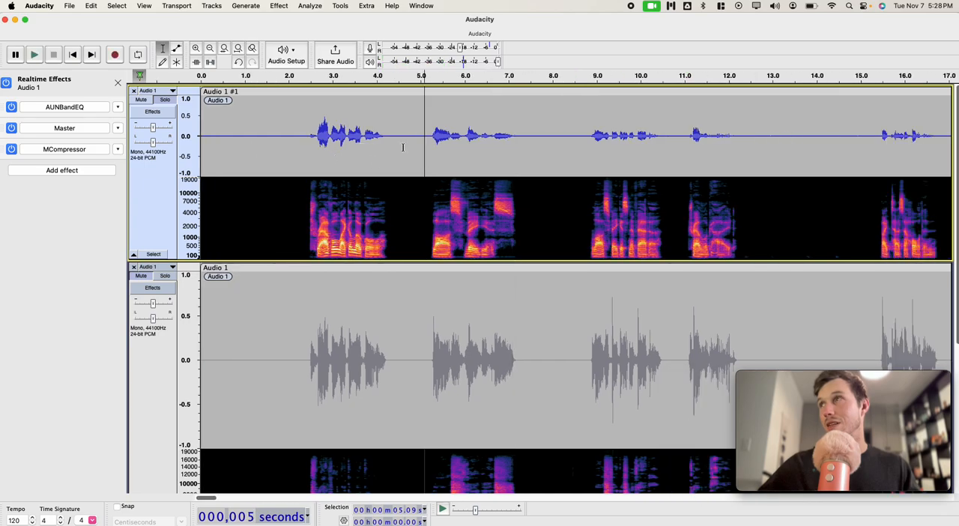
# Step: Select the sibilant sound starting at 6.64 s and lasting 0.43 s on the original track, and play it
pyautogui.moveTo(495, 137); pyautogui.dragTo(514, 137)
pyautogui.press('space')
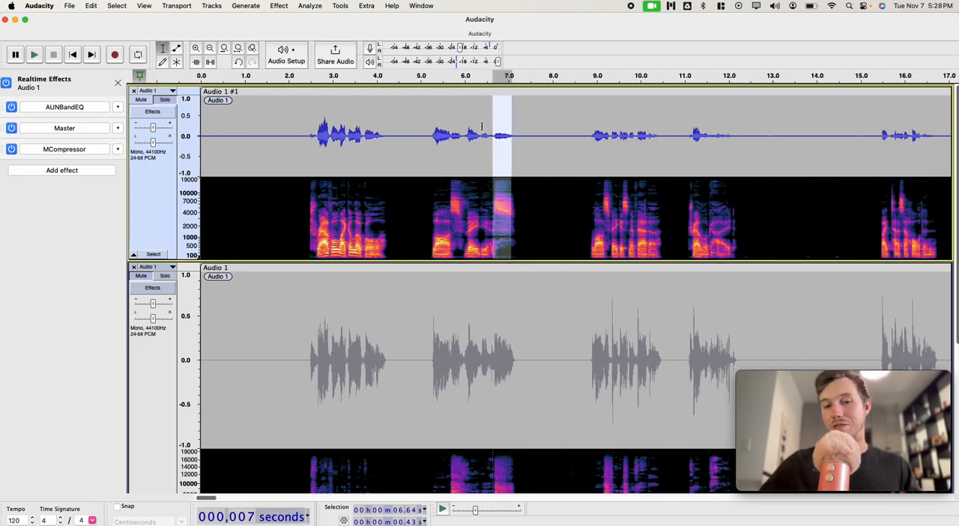
pyautogui.press('space')
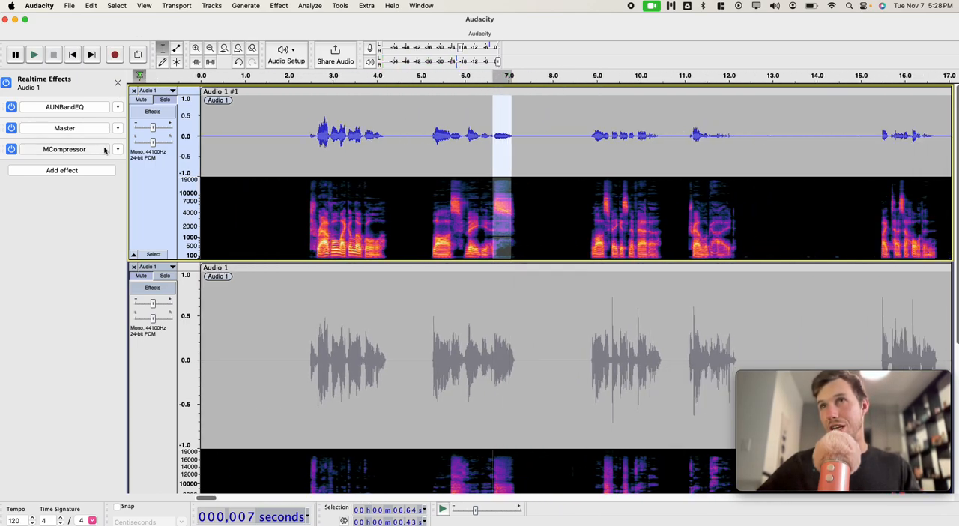
# Step: Add the MeldaProduction MEqualizer VST3 as a realtime effect on the original track and open its settings
pyautogui.click(96, 171)
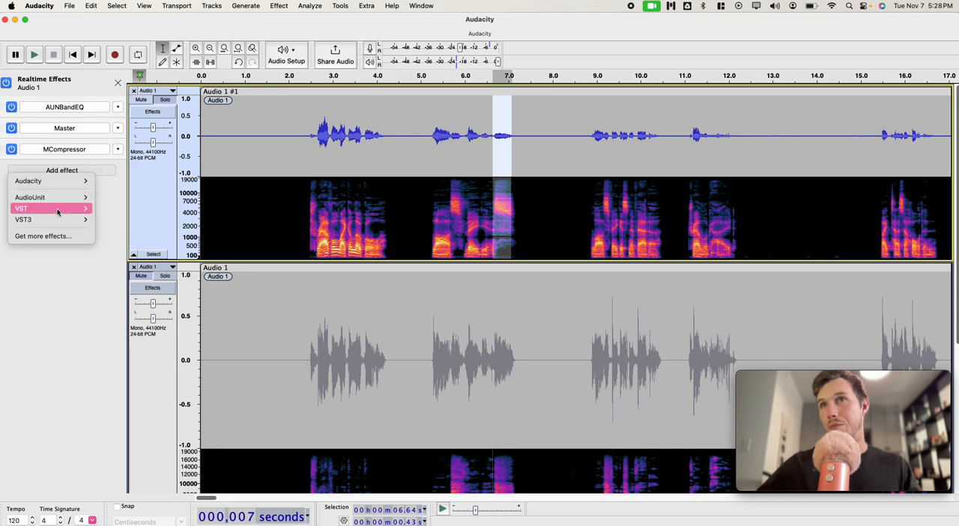
pyautogui.moveTo(75, 219)
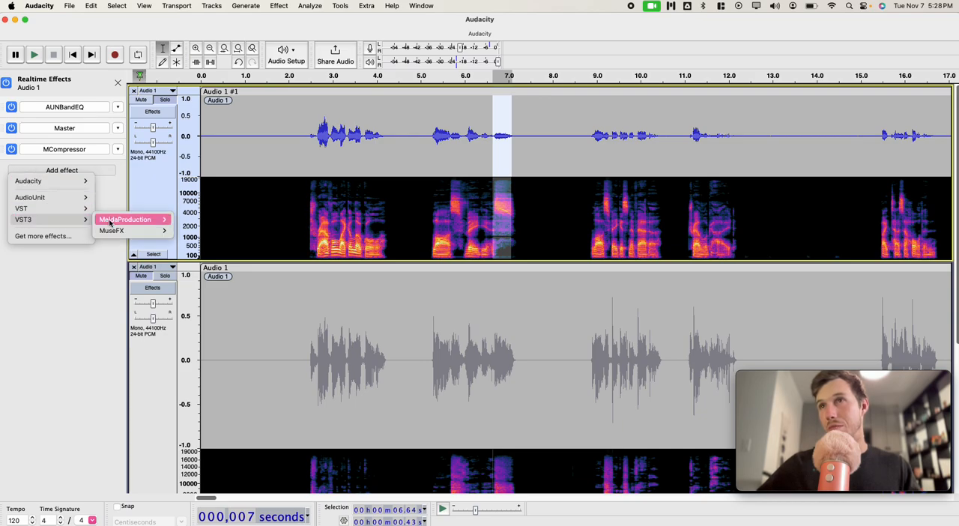
pyautogui.moveTo(128, 219)
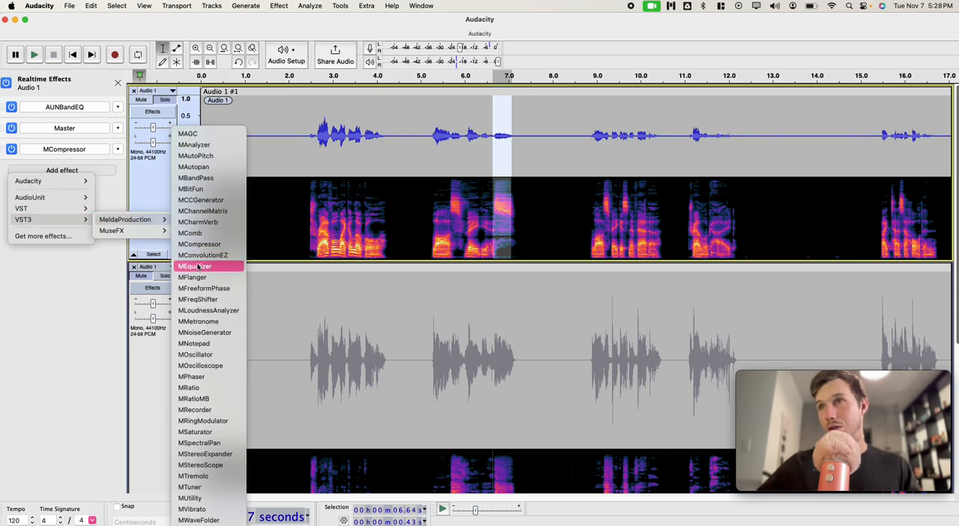
pyautogui.click(194, 266)
pyautogui.click(65, 170)
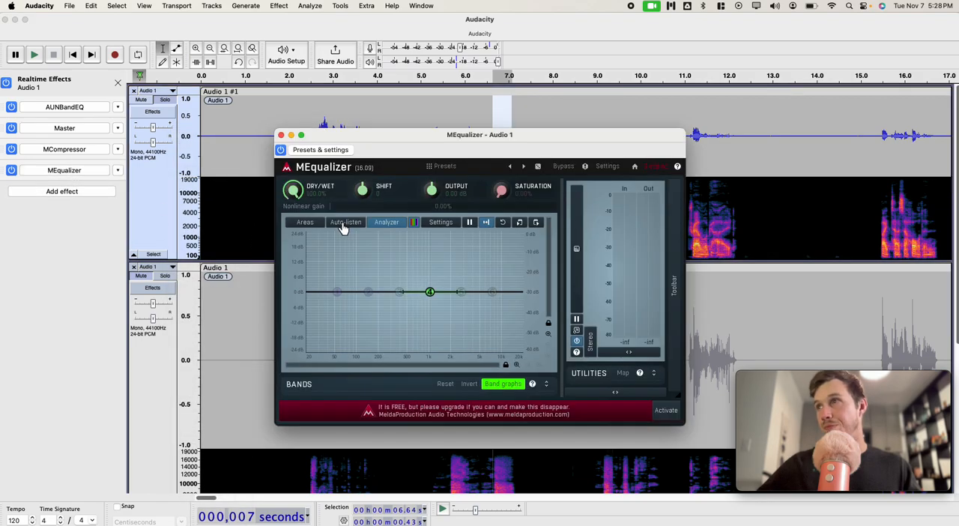
# Step: Play the selected sibilant through the MEqualizer analyzer and pull band 6 down about 24 dB at its peak, near 5237 Hz
pyautogui.press('space')
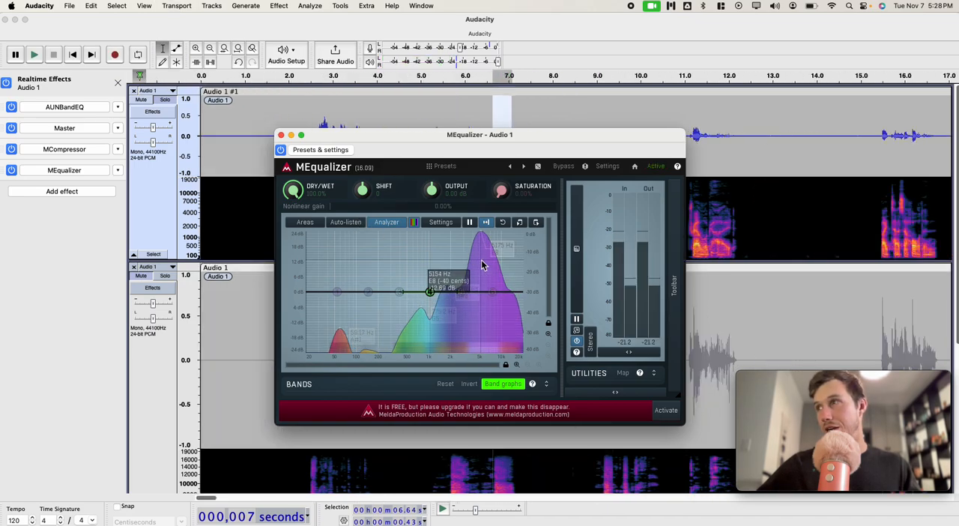
pyautogui.press('space')
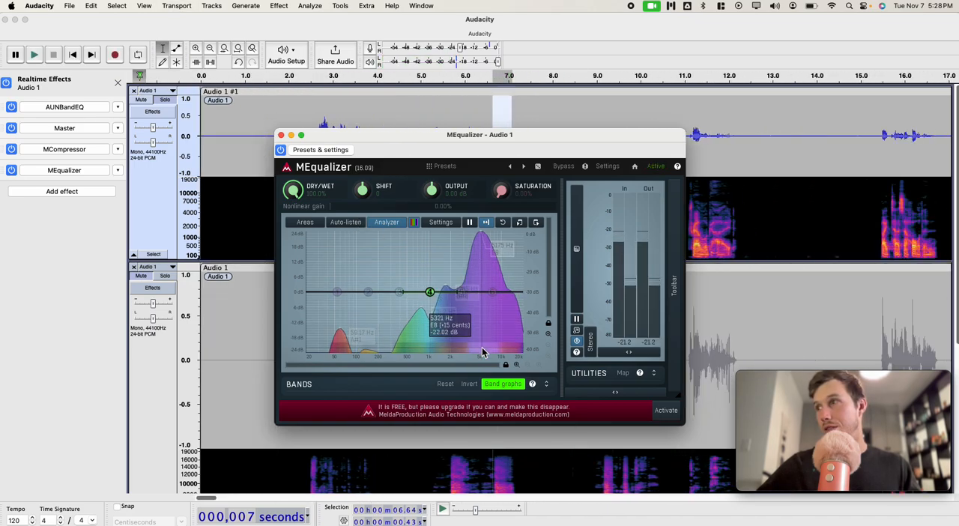
pyautogui.click(482, 353)
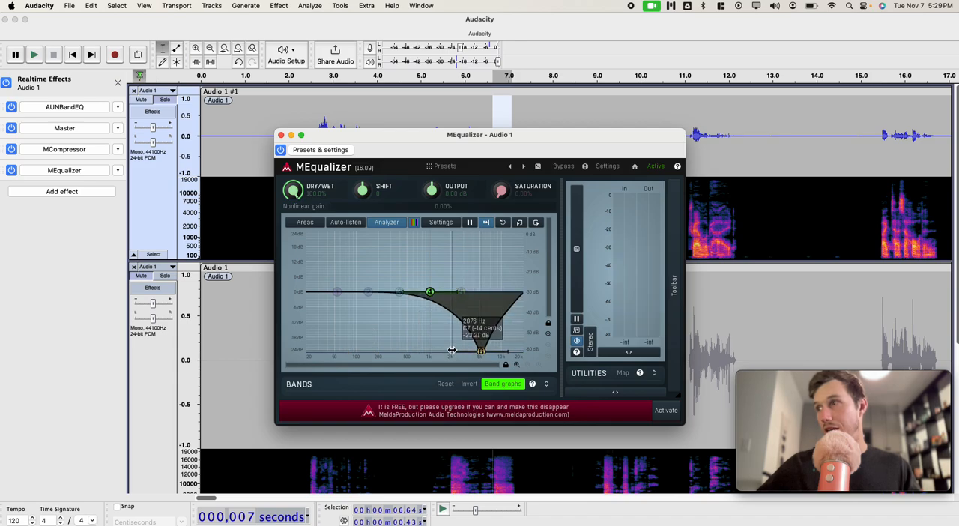
pyautogui.moveTo(452, 350); pyautogui.dragTo(480, 349)
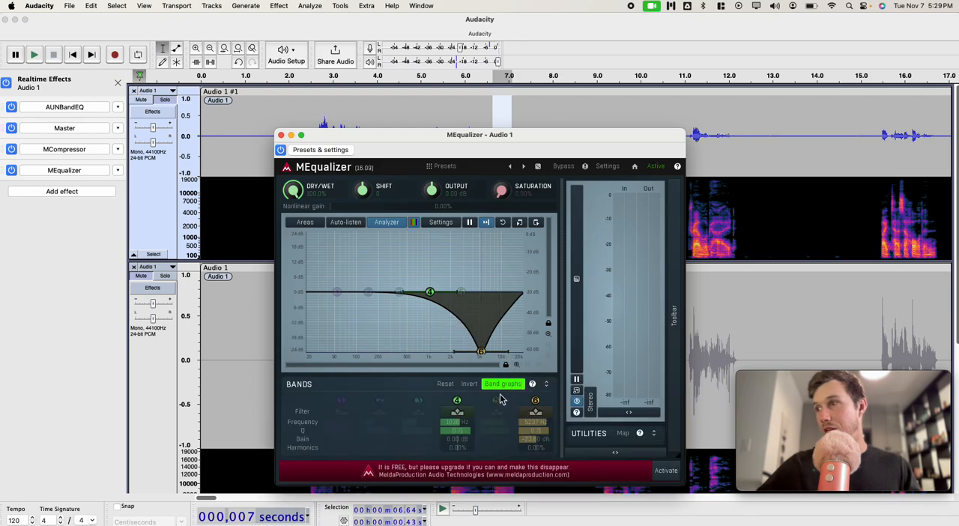
# Step: Disable MEqualizer band 4 and change band 6 to a Notch filter
pyautogui.click(457, 400)
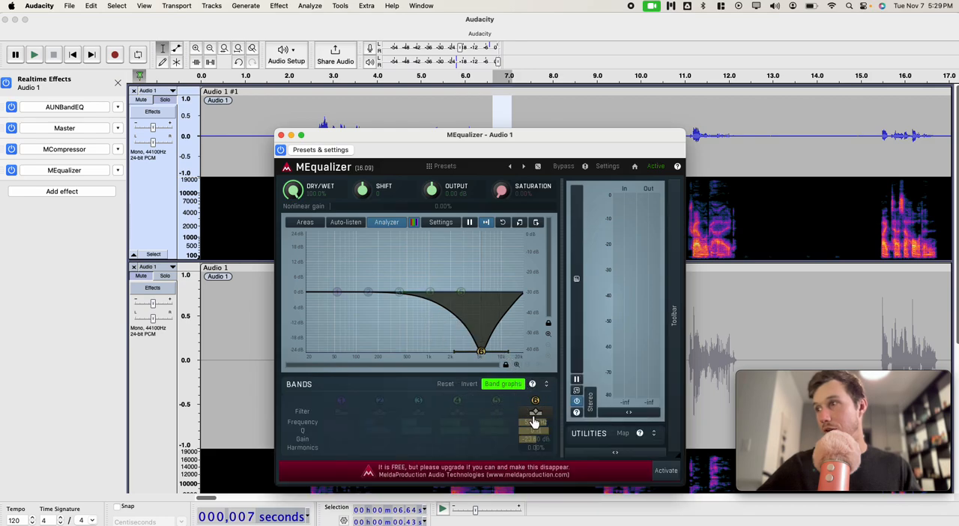
pyautogui.click(535, 411)
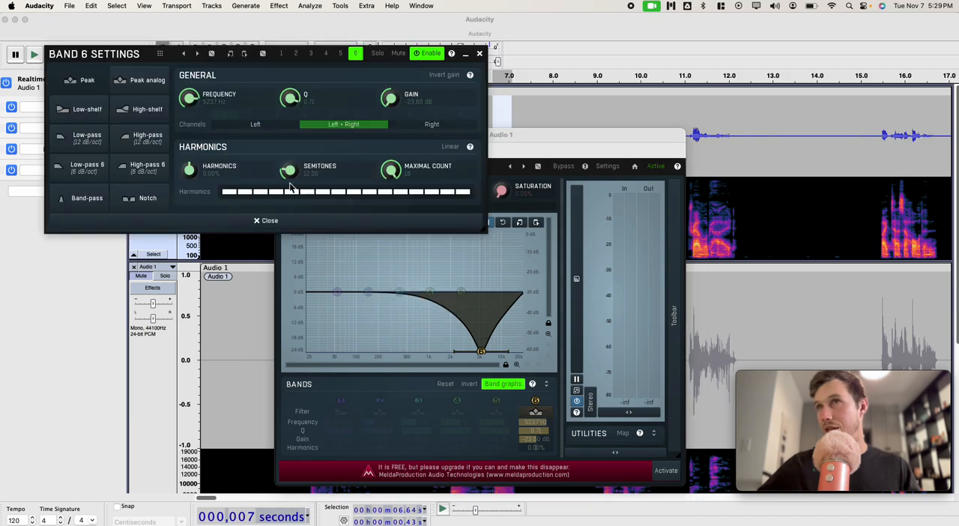
pyautogui.click(150, 198)
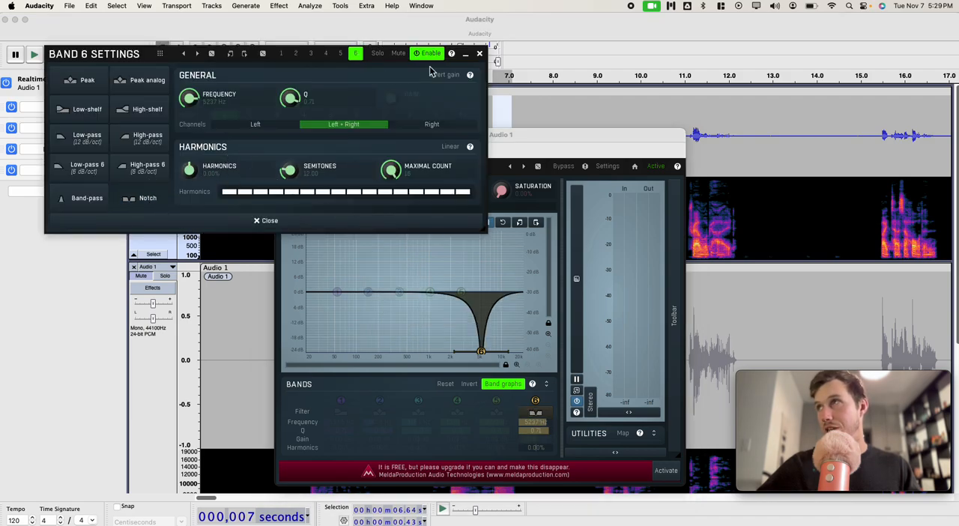
pyautogui.click(478, 54)
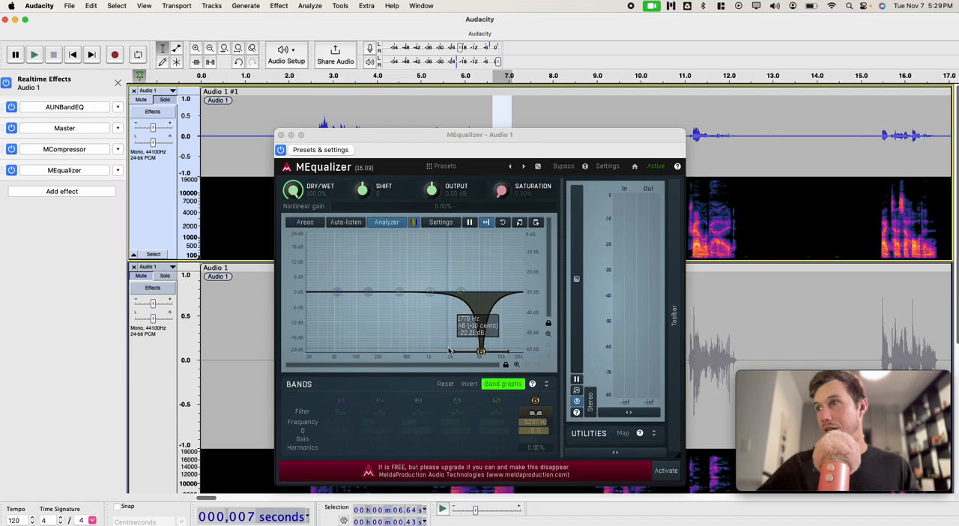
# Step: Narrow the band 6 notch around 5237 Hz and play the selected sibilant through it
pyautogui.moveTo(453, 352); pyautogui.dragTo(463, 351)
pyautogui.press('space')
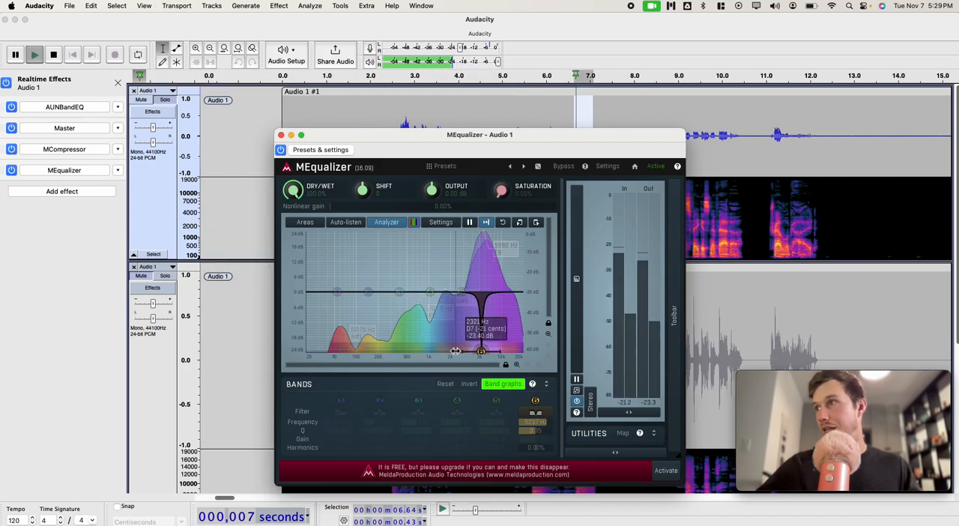
# Step: Play the selected sibilant with MEqualizer bypassed and re-enable the effect
pyautogui.click(281, 150)
pyautogui.press('space')
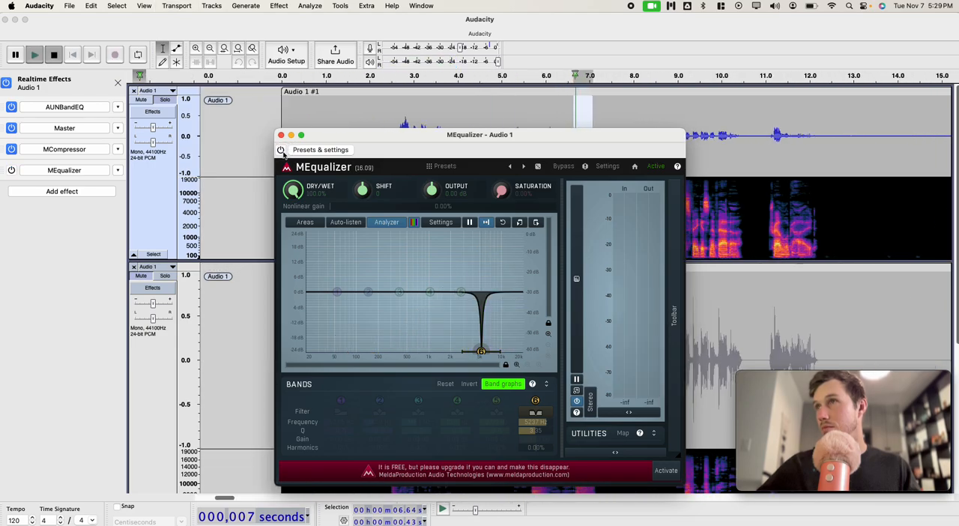
pyautogui.click(281, 149)
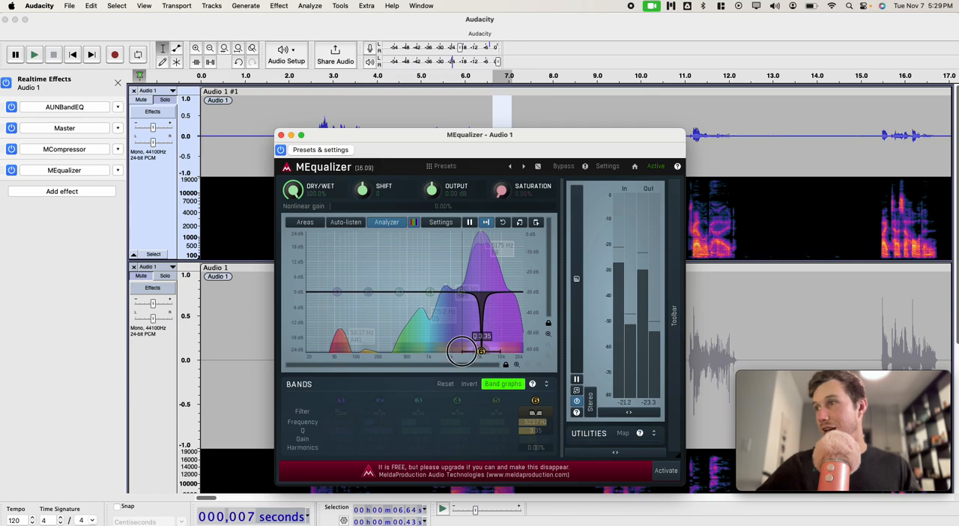
# Step: Widen the band 6 notch slightly, compare the sibilant with MEqualizer on and bypassed, and close its settings with the effect enabled
pyautogui.moveTo(462, 350); pyautogui.dragTo(460, 351)
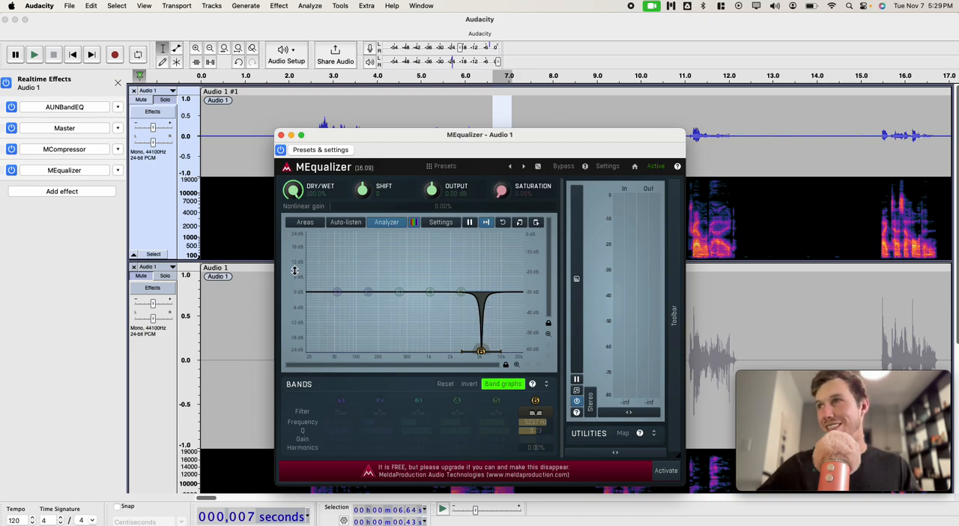
pyautogui.press('space')
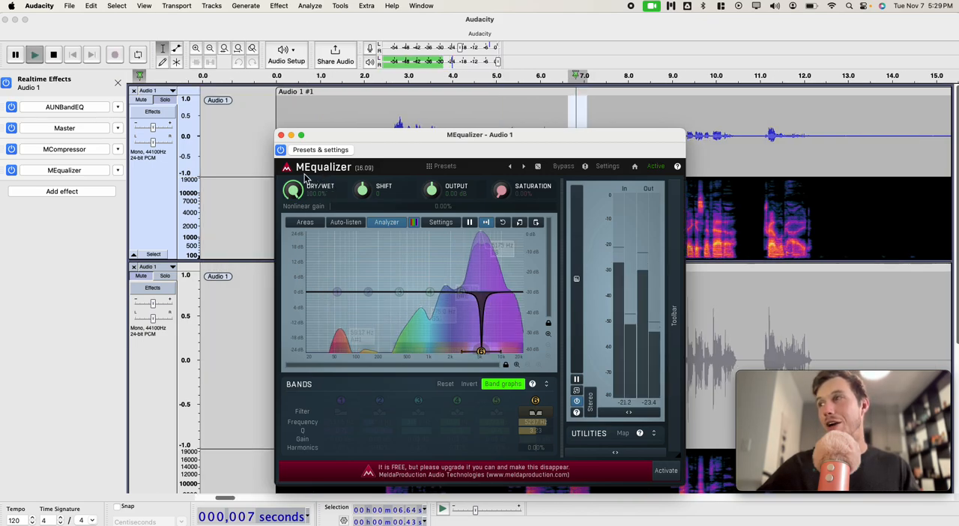
pyautogui.click(280, 150)
pyautogui.press('space')
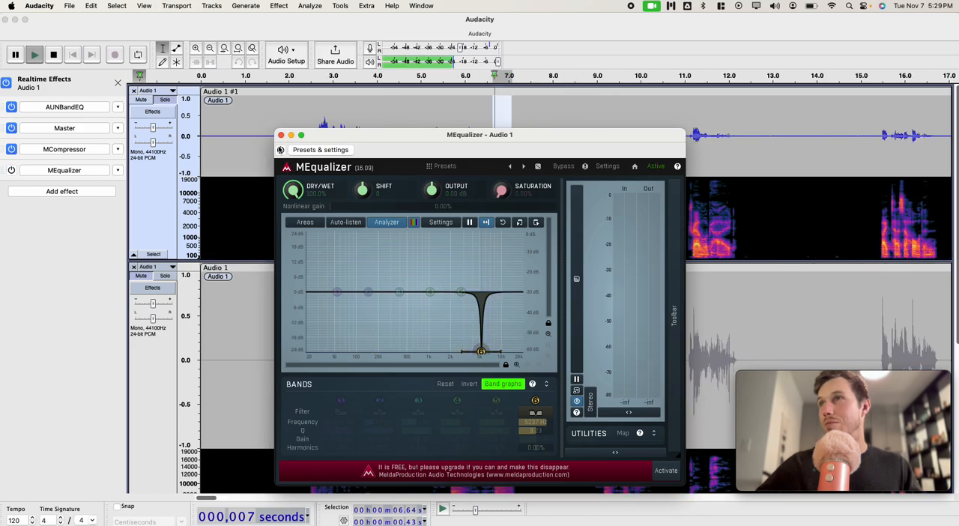
pyautogui.click(281, 152)
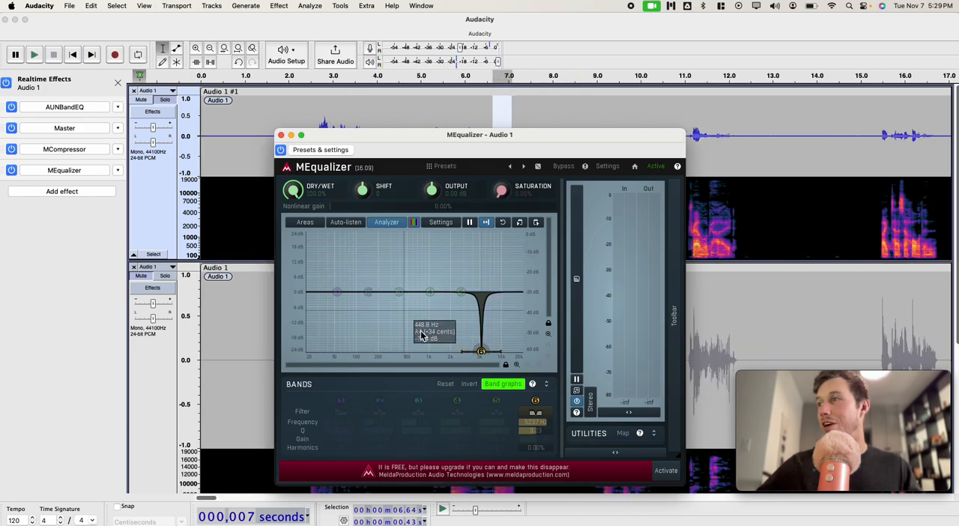
pyautogui.click(281, 135)
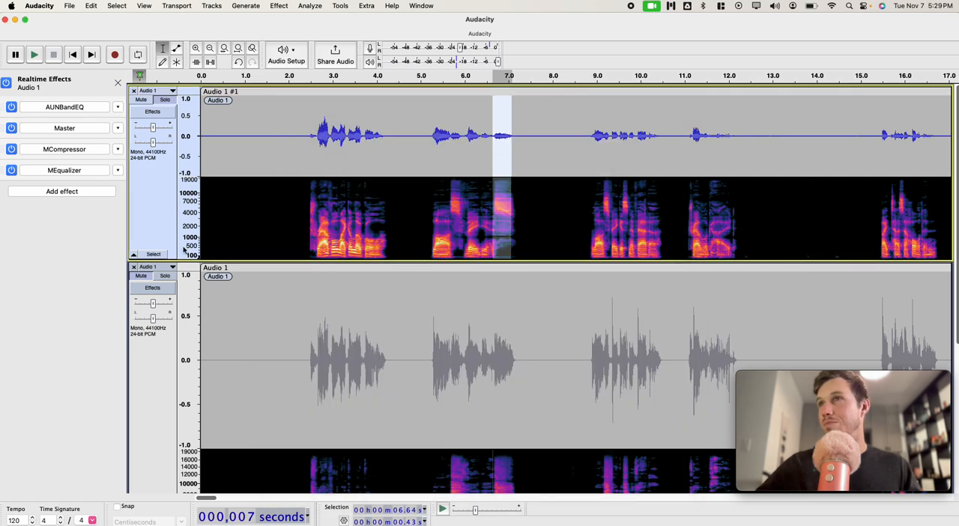
# Step: Select the whole original track and render it with its realtime effects to a new track
pyautogui.click(153, 254)
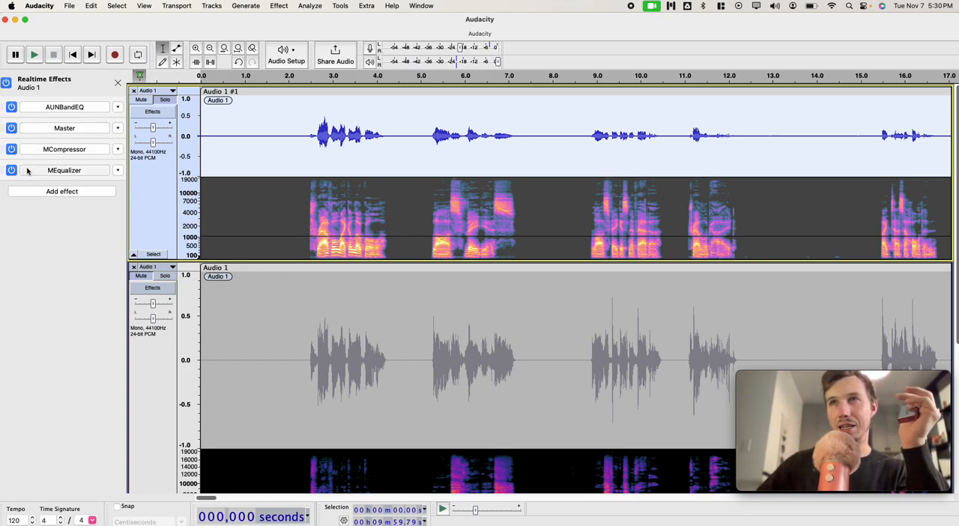
pyautogui.click(75, 170)
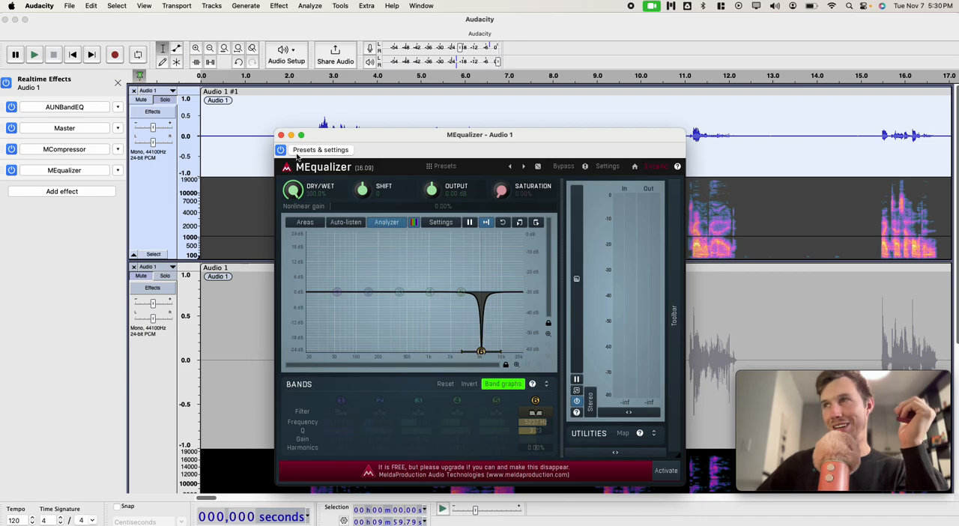
pyautogui.click(281, 134)
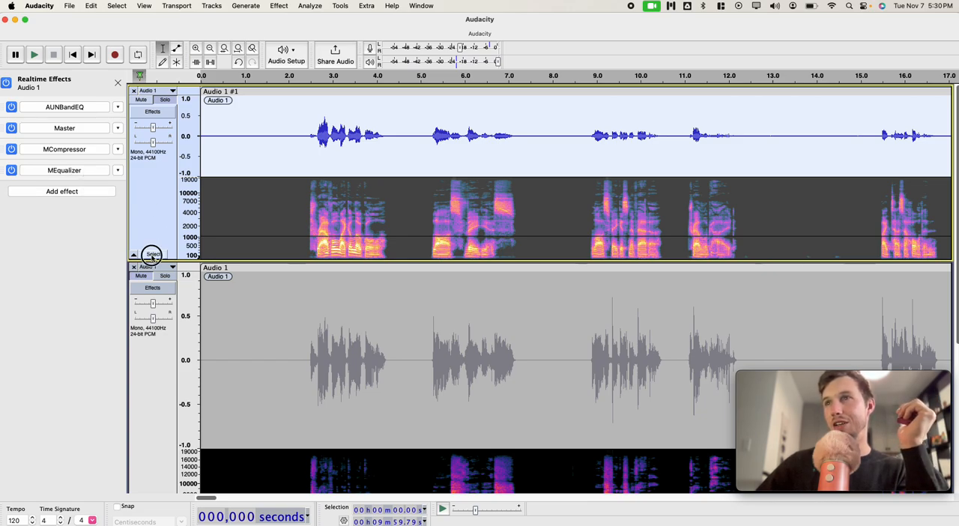
pyautogui.click(205, 6)
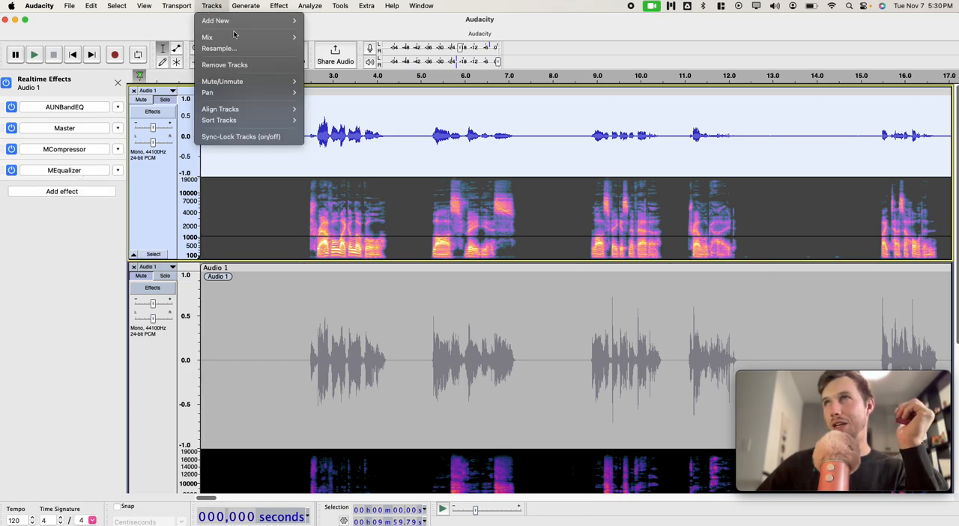
pyautogui.moveTo(259, 37)
pyautogui.click(353, 60)
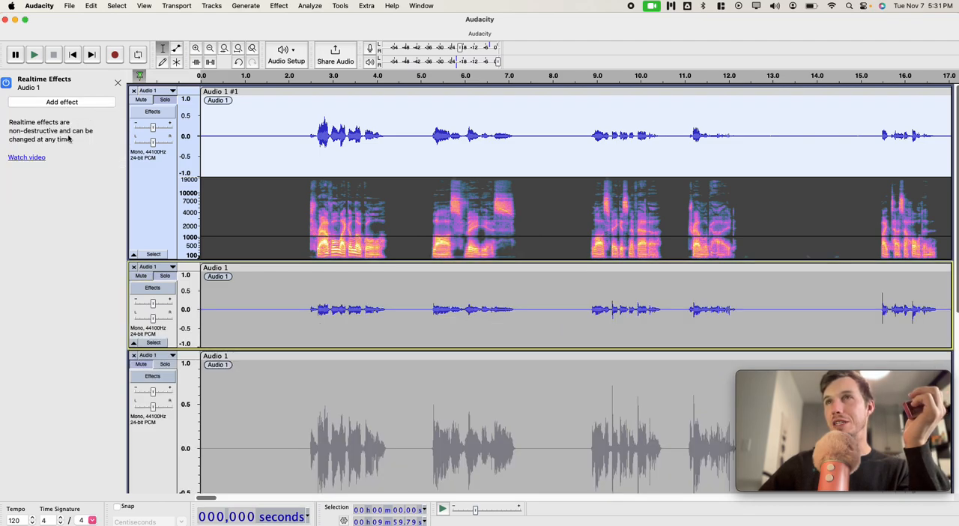
# Step: Select the newly rendered track and apply the saved normalizing macro to it
pyautogui.click(155, 343)
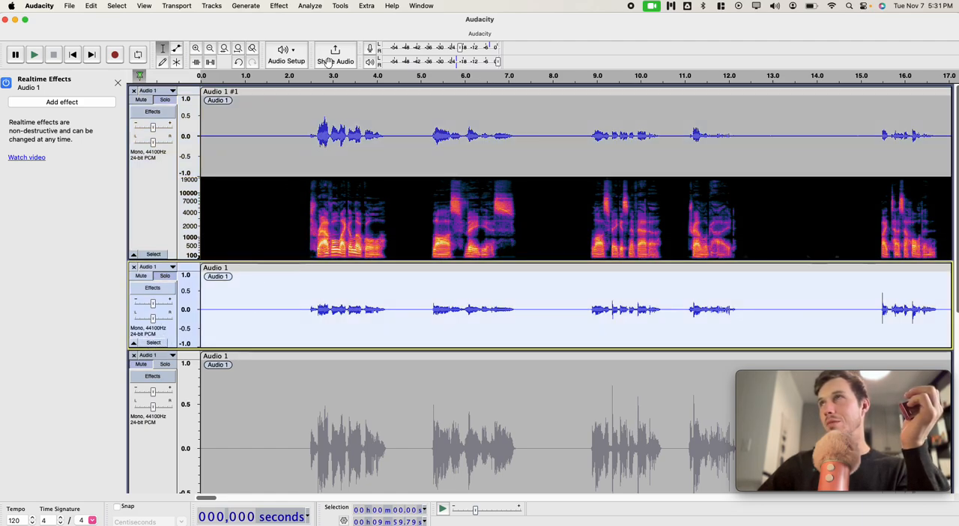
pyautogui.click(278, 6)
pyautogui.moveTo(335, 7)
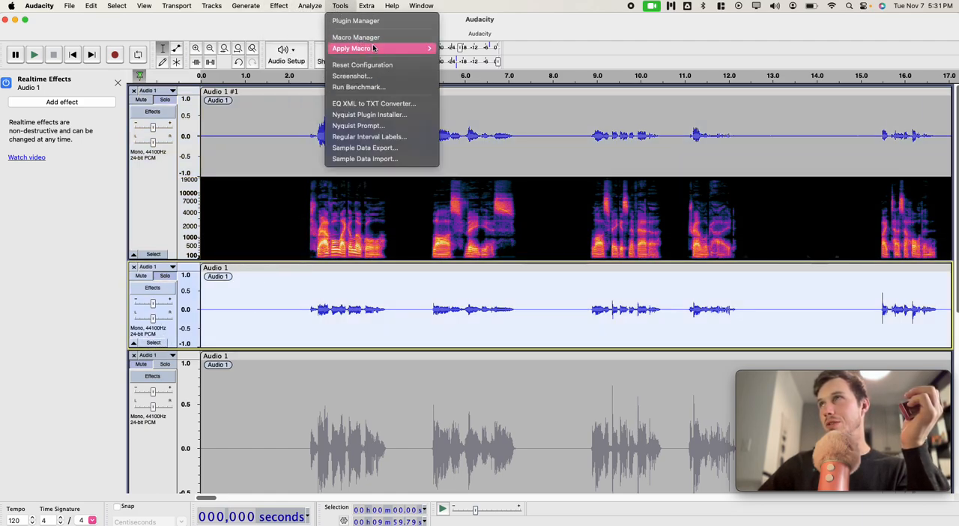
pyautogui.click(391, 170)
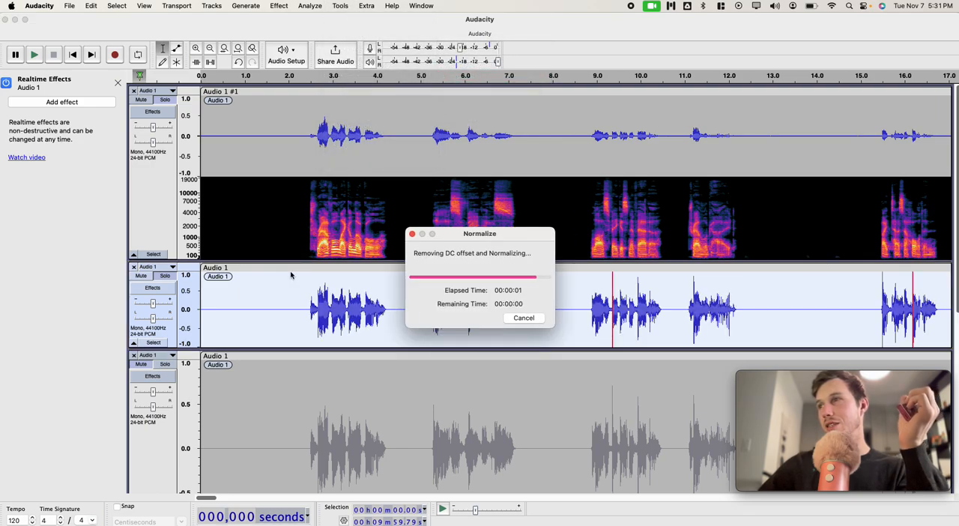
# Step: Run ACX Check on the normalized track and dismiss the report
pyautogui.click(309, 5)
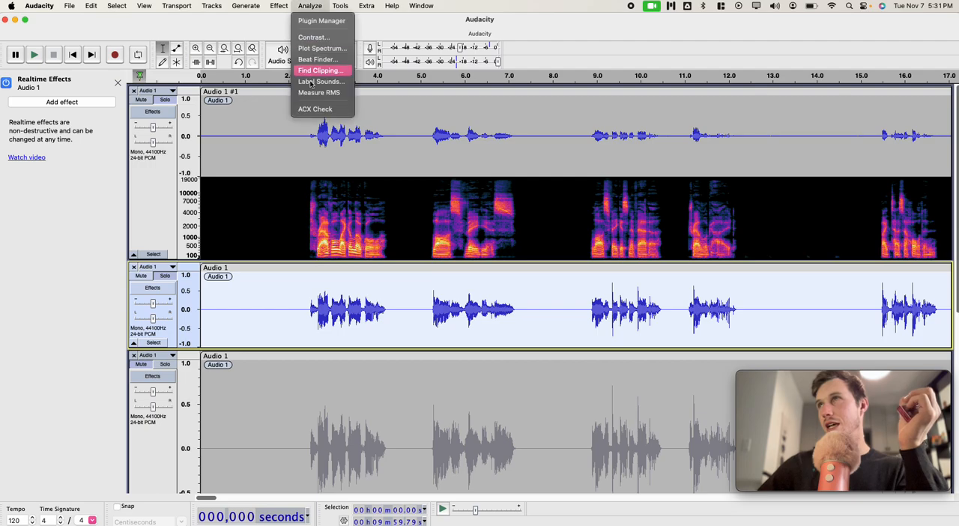
pyautogui.click(315, 109)
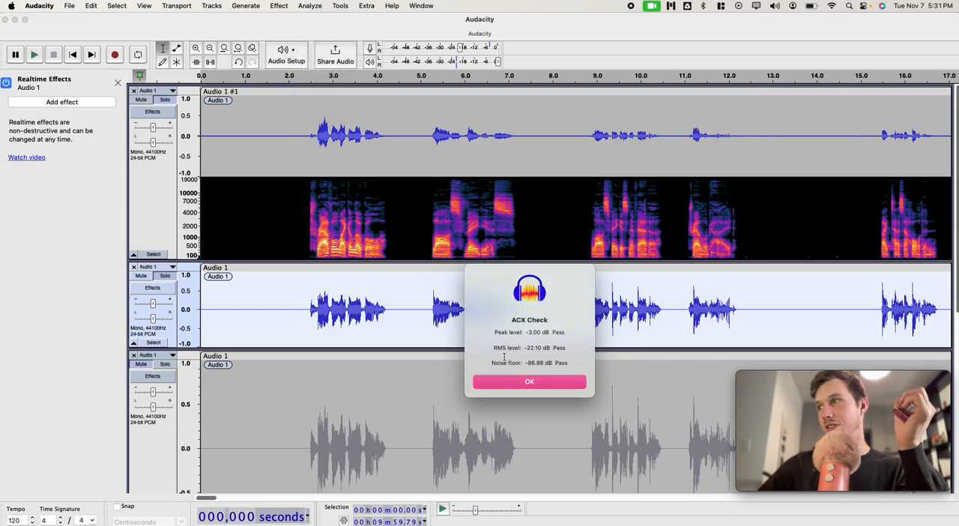
pyautogui.click(496, 382)
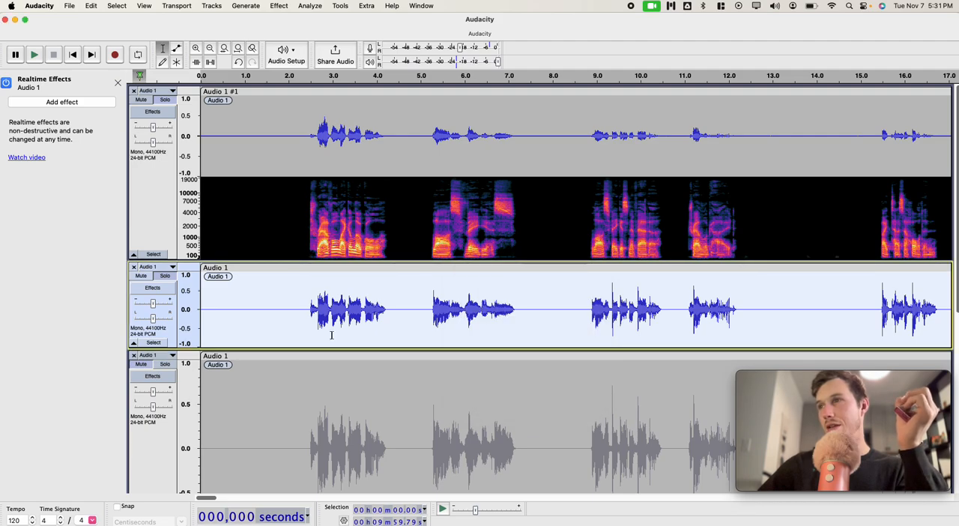
# Step: Listen to the normalized track from about 2.4 s, just before the first phrase
pyautogui.scroll(-5, 250, 290)
pyautogui.click(305, 240)
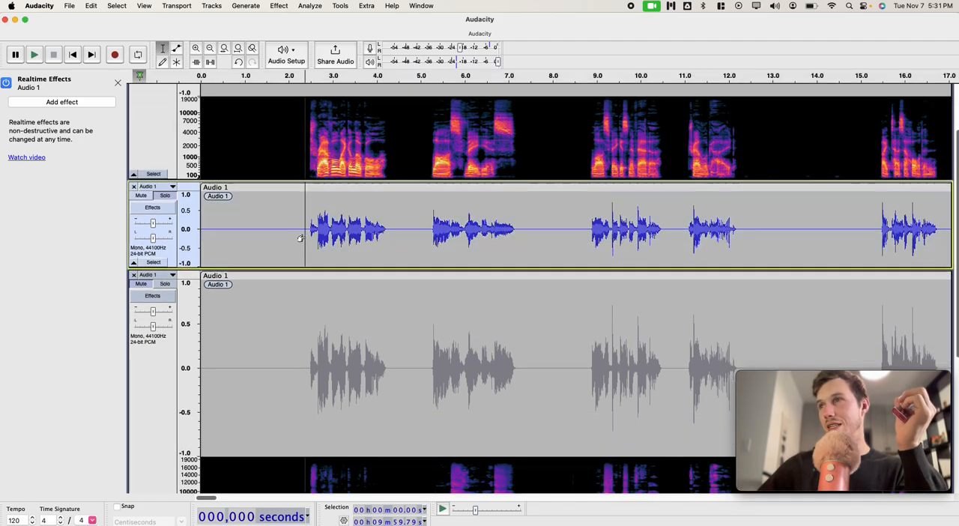
pyautogui.scroll(-2, 303, 239)
pyautogui.scroll(2, 304, 240)
pyautogui.press('space')
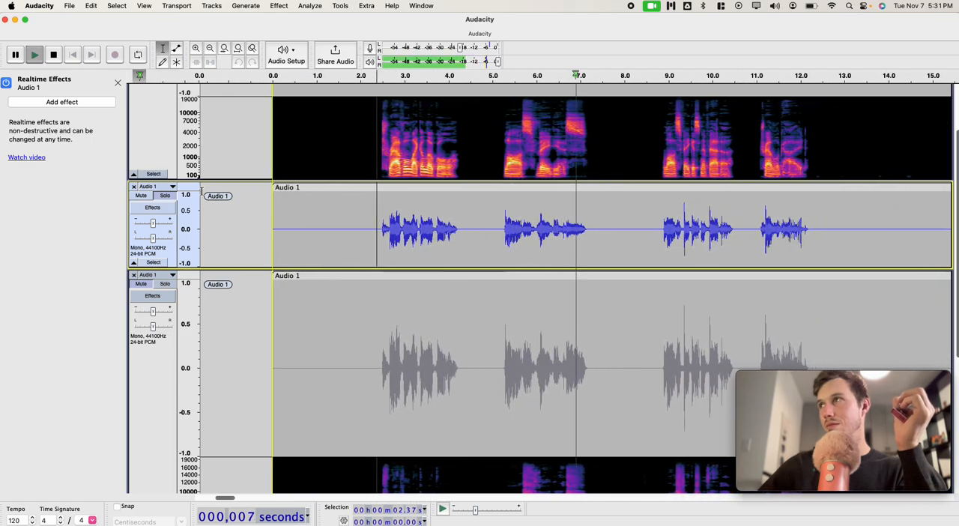
pyautogui.press('space')
# Step: Solo the original track and listen to it from about 5.2 s for comparison
pyautogui.click(150, 174)
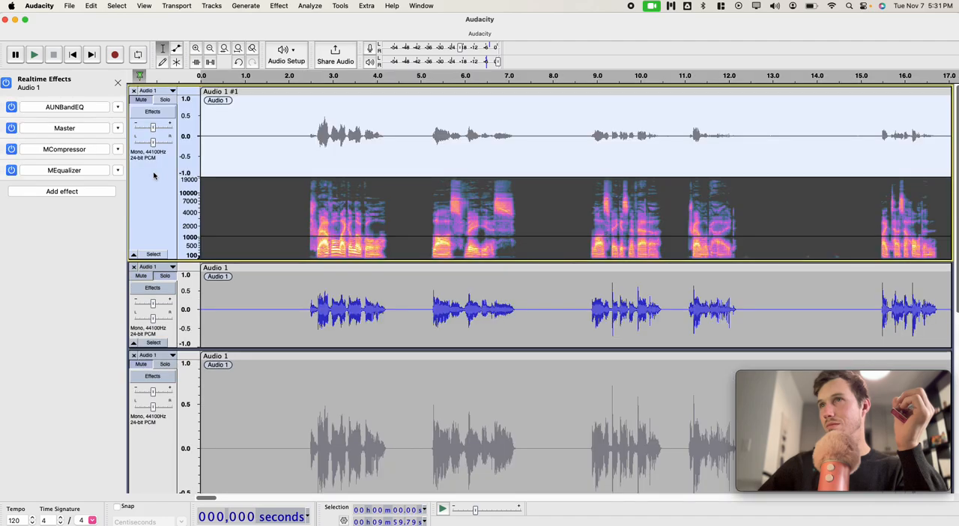
pyautogui.click(168, 101)
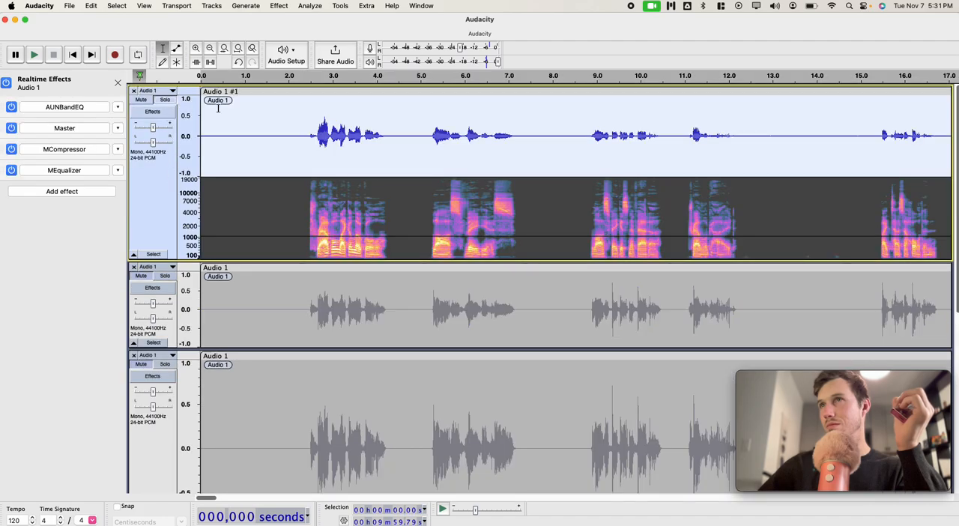
pyautogui.click(429, 147)
pyautogui.press('space')
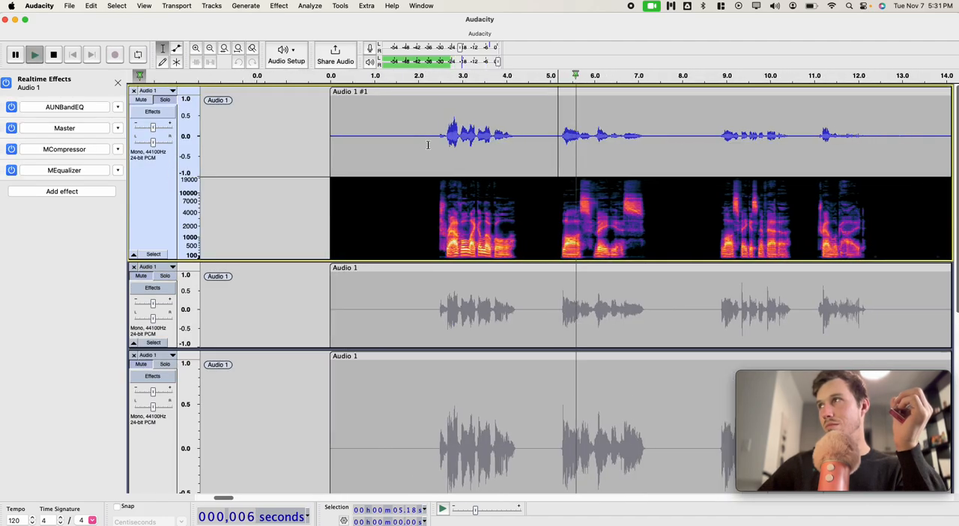
pyautogui.press('space')
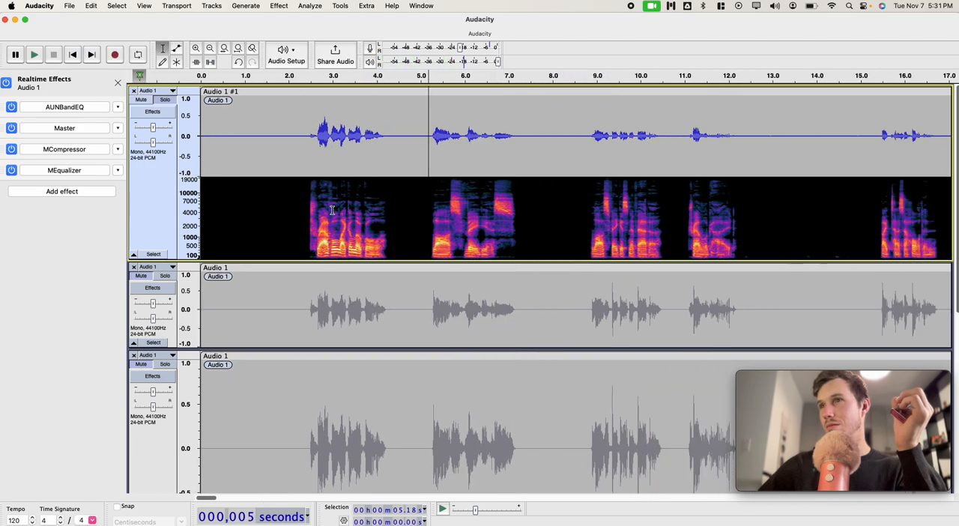
# Step: Solo the normalized track and listen to it from about 5.6 s, within the second phrase
pyautogui.click(176, 276)
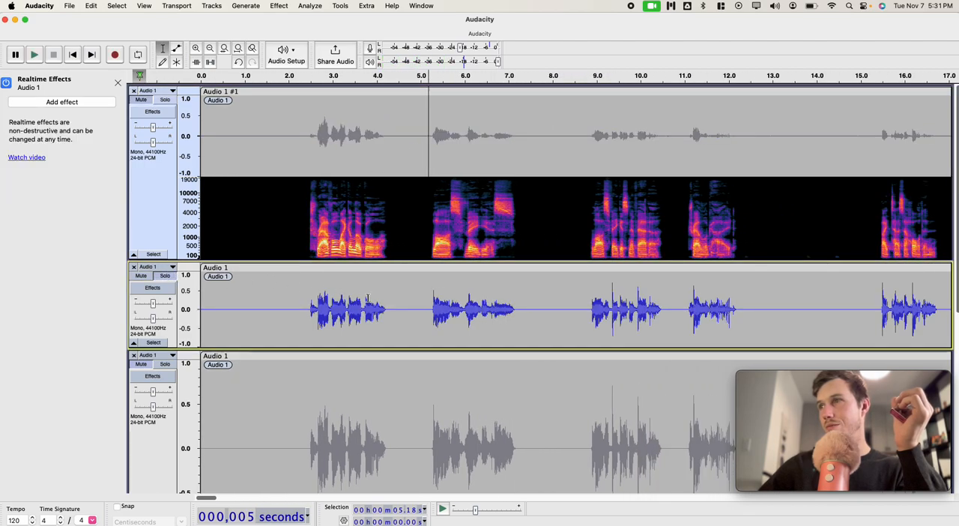
pyautogui.click(445, 296)
pyautogui.press('space')
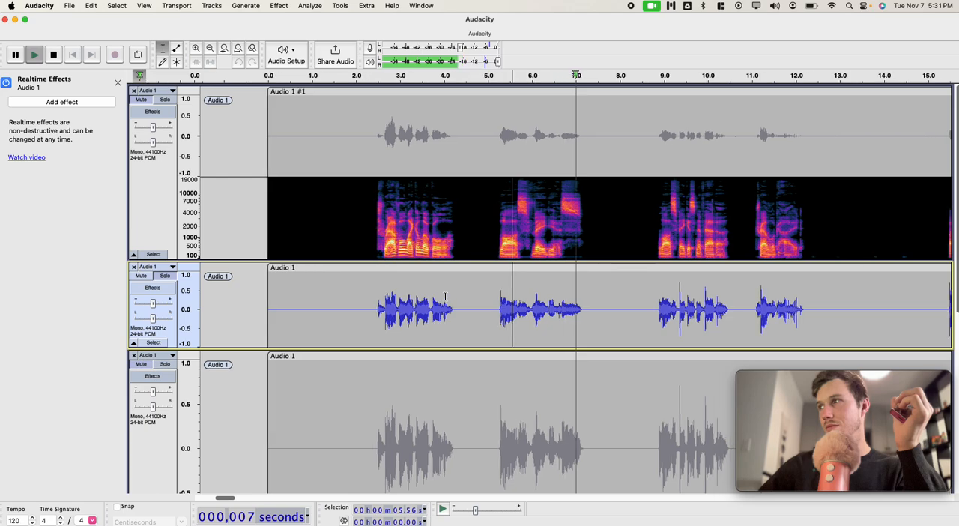
pyautogui.press('space')
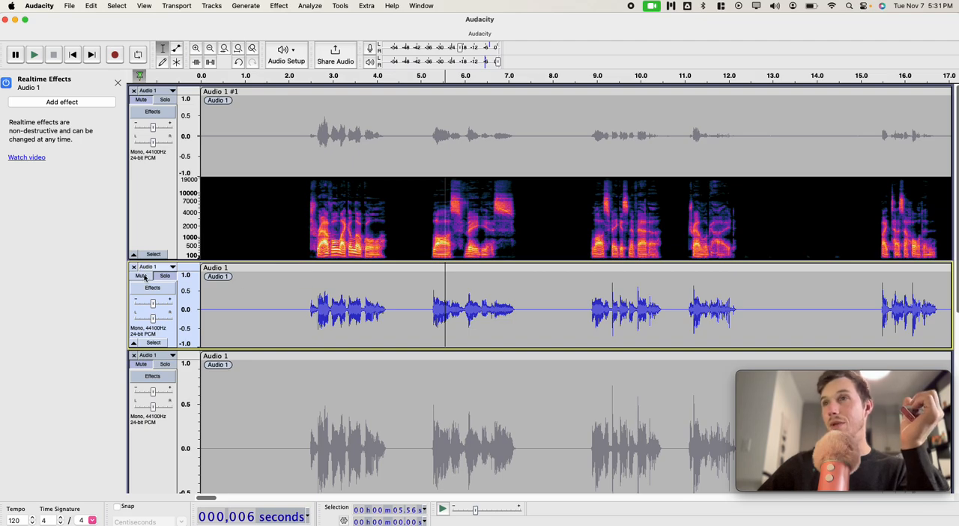
# Step: Select the whole normalized track, review its MP3 export bit rate, quality and mono options, and cancel the export
pyautogui.click(153, 343)
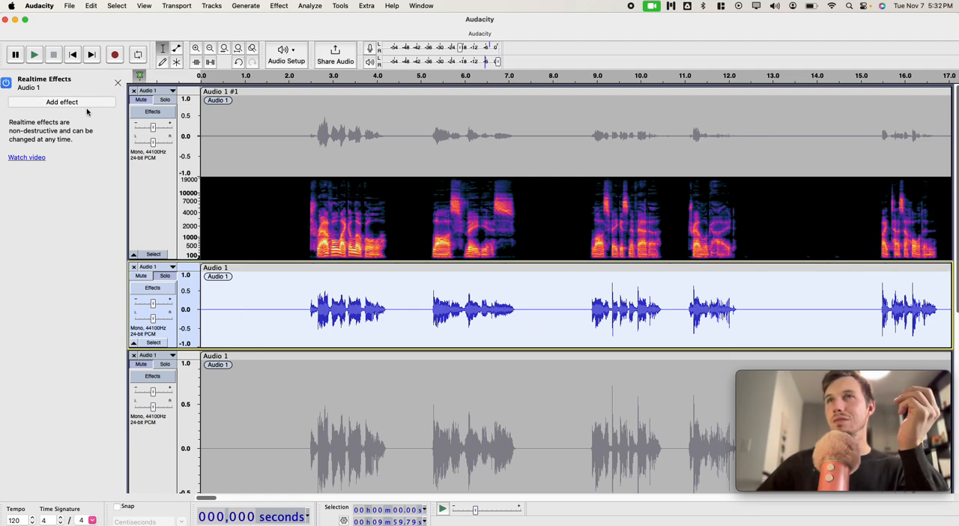
pyautogui.click(75, 6)
pyautogui.moveTo(101, 87)
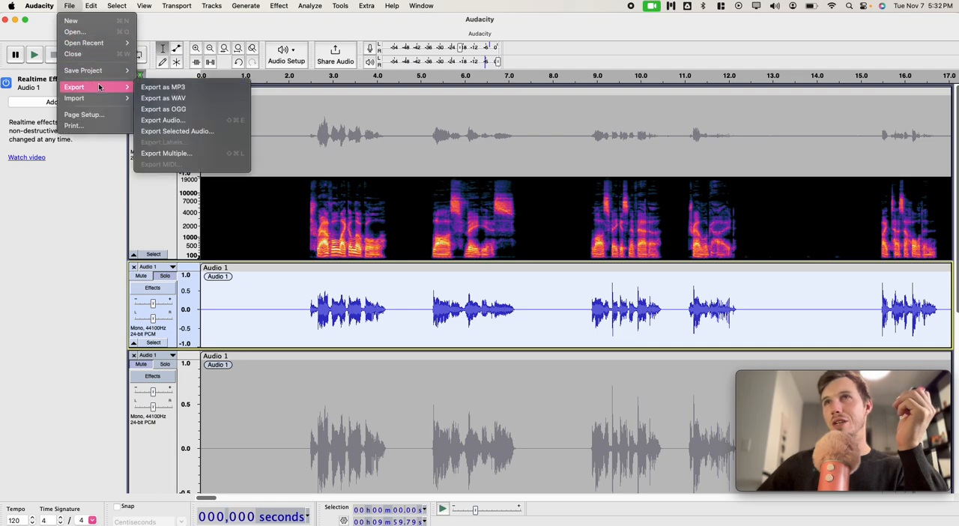
pyautogui.click(139, 88)
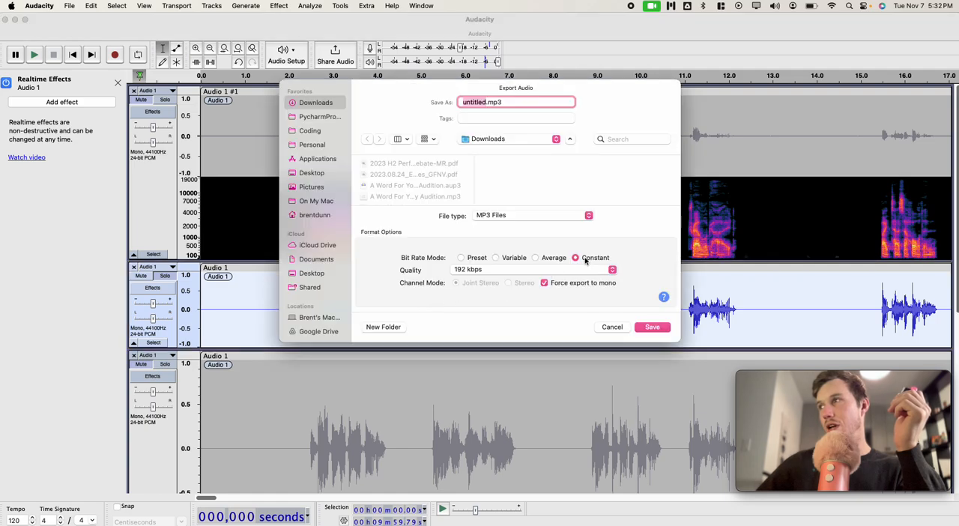
pyautogui.click(511, 272)
pyautogui.click(523, 271)
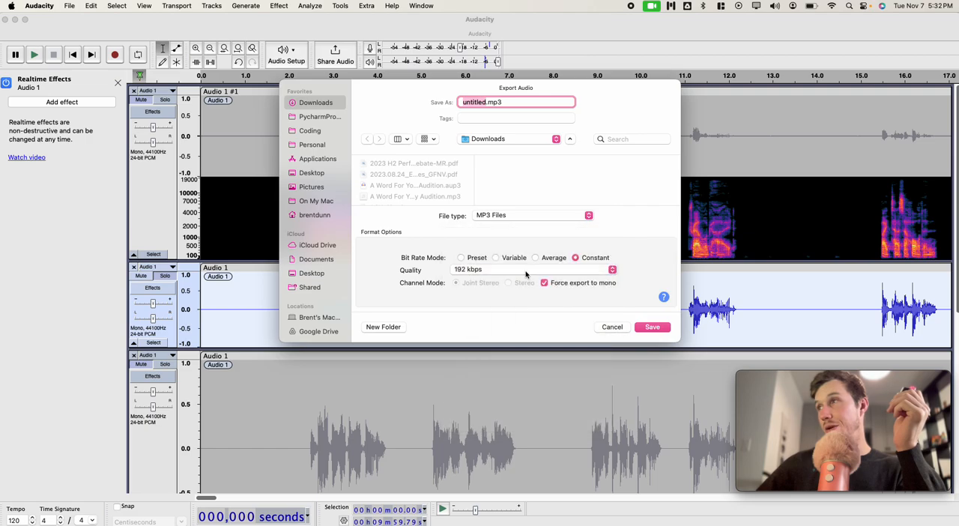
pyautogui.click(612, 328)
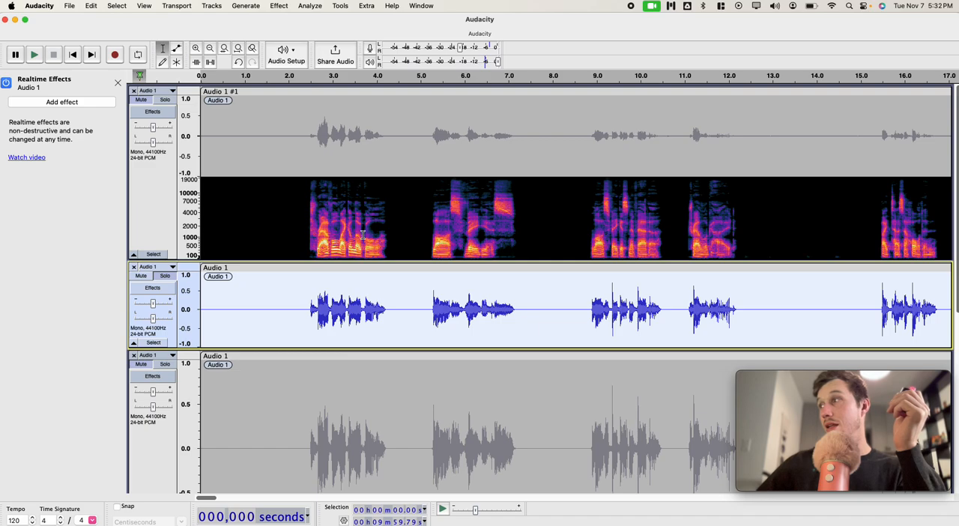
# Step: Show the original track's list of realtime effects for review
pyautogui.scroll(-5, 301, 299)
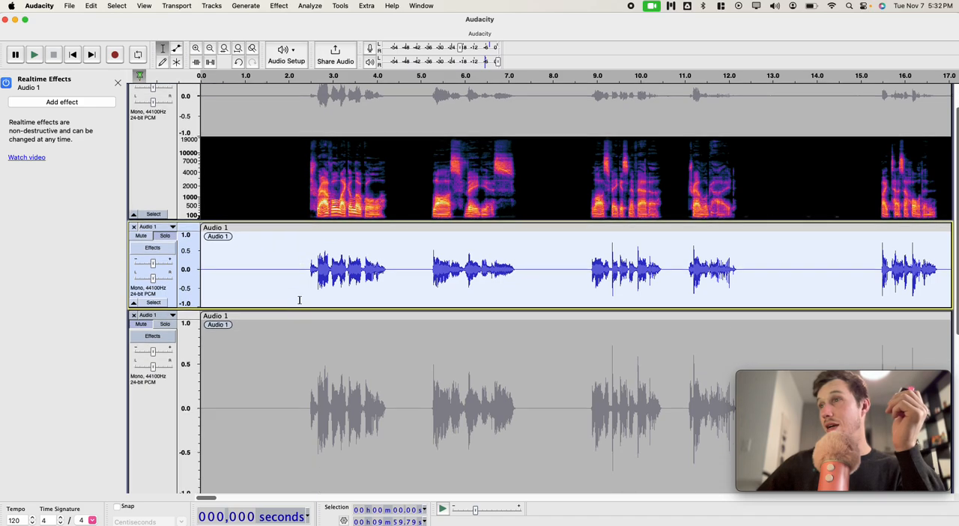
pyautogui.scroll(2, 299, 300)
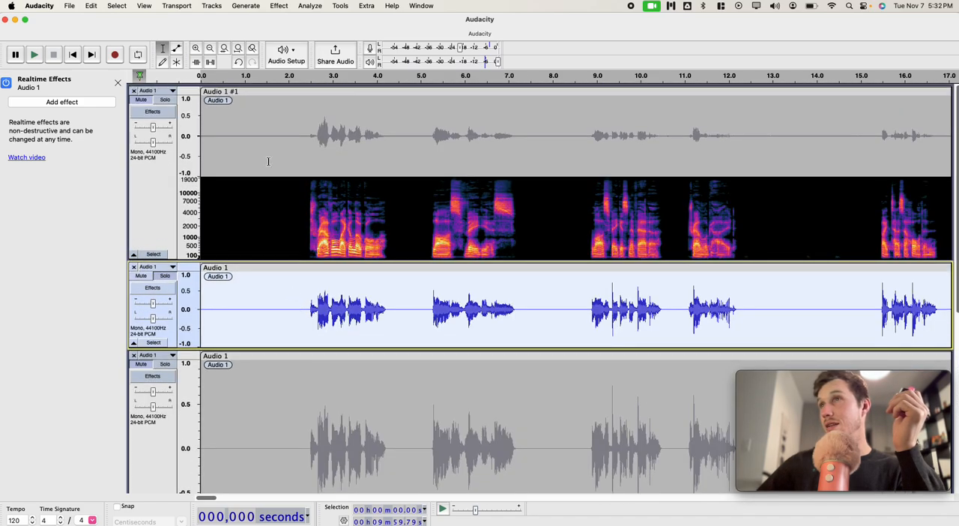
pyautogui.click(156, 112)
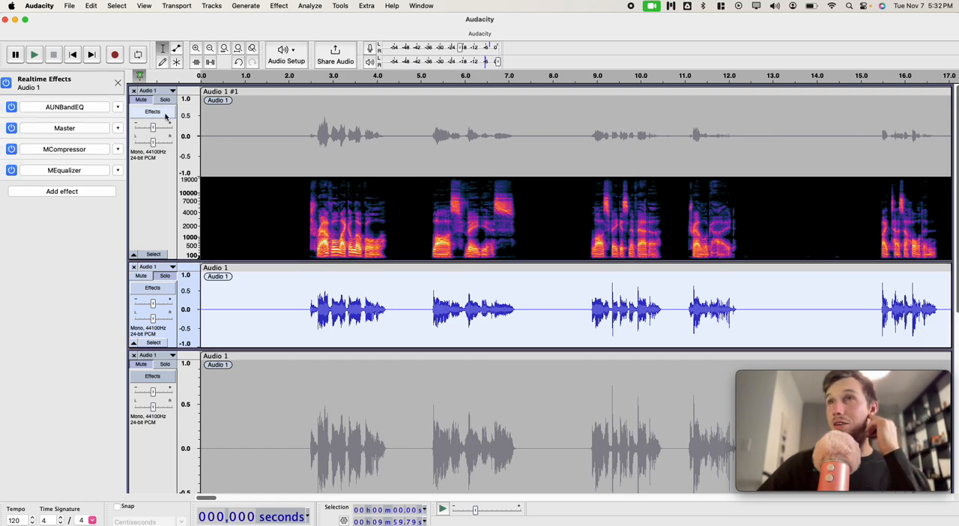
# Step: Open the MCompressor settings of the original track and move MCompressor to the first place in its realtime effects chain
pyautogui.click(90, 149)
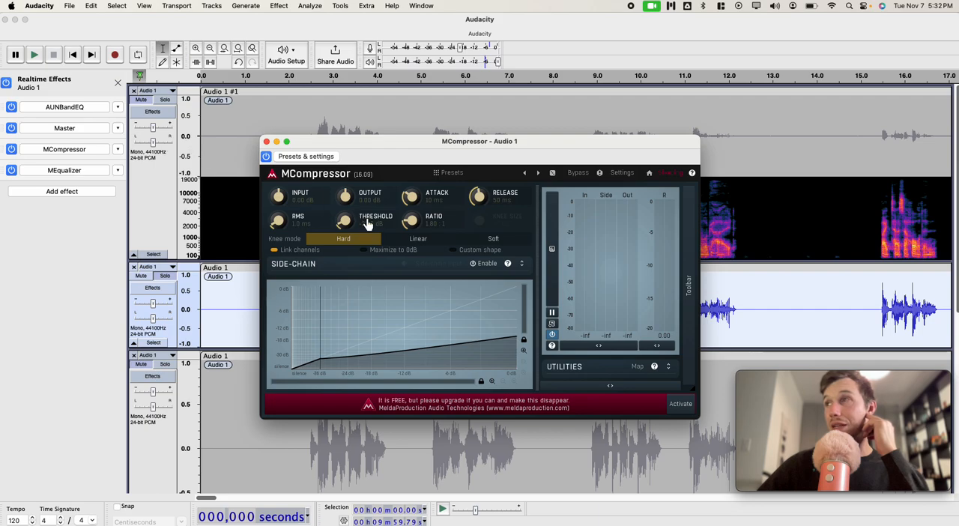
pyautogui.click(4, 153)
pyautogui.moveTo(3, 148); pyautogui.dragTo(9, 106)
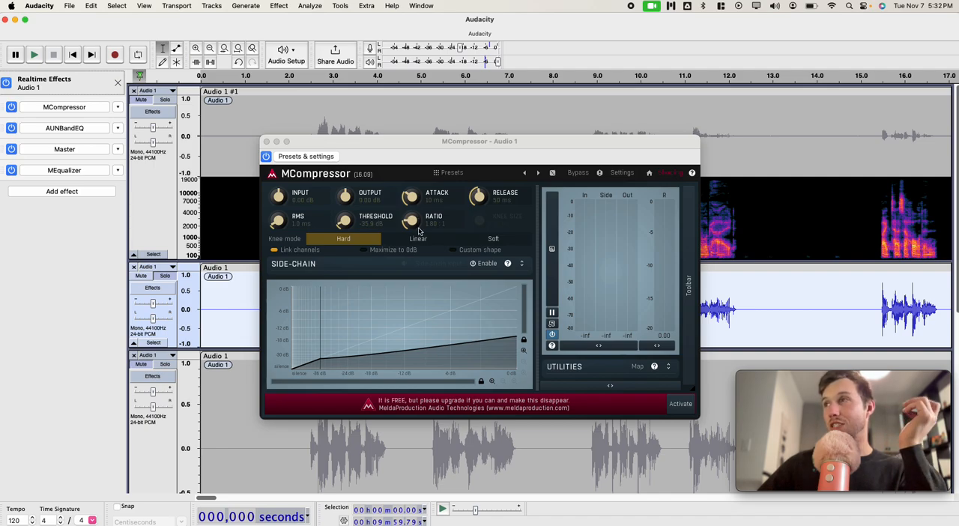
# Step: Raise MCompressor's ratio to about 6.16:1, its output to about +3.84 dB and its attack to about 71 ms
pyautogui.moveTo(411, 219); pyautogui.dragTo(411, 191)
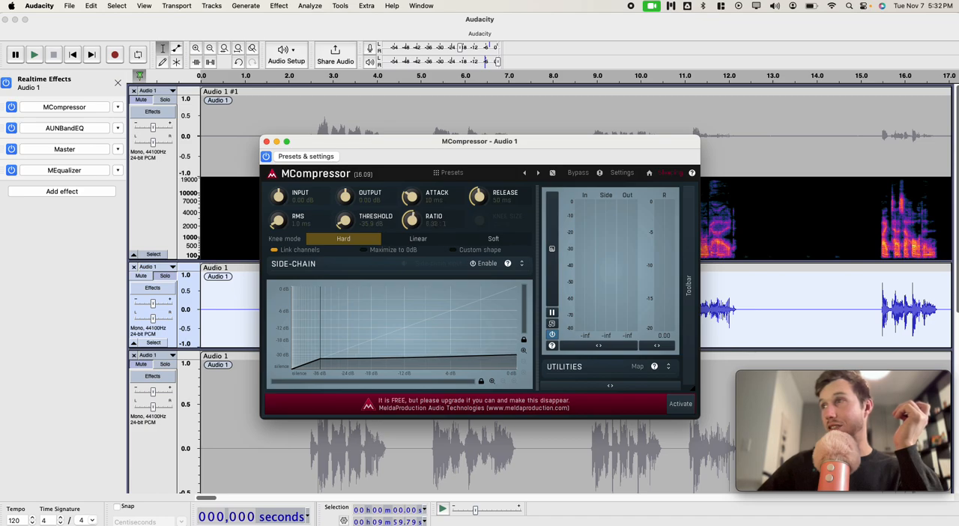
pyautogui.moveTo(347, 196); pyautogui.dragTo(346, 188)
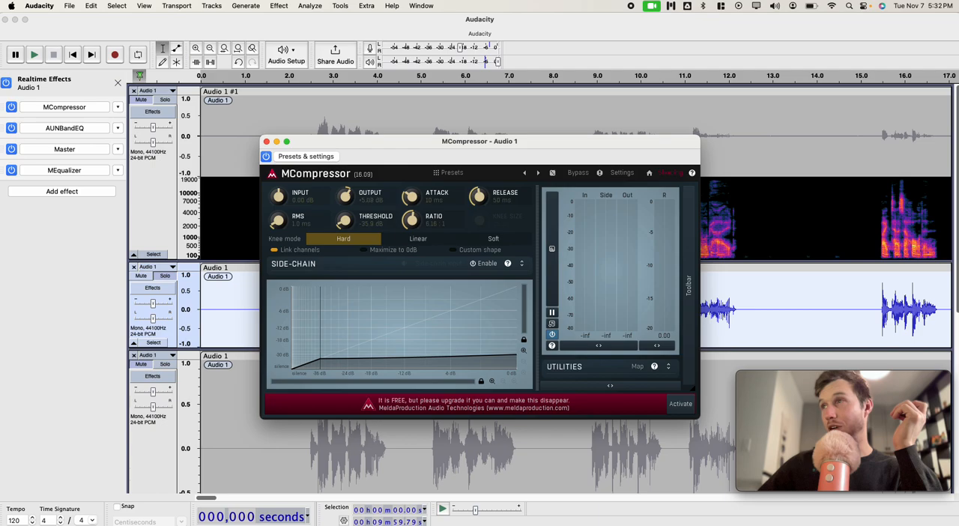
pyautogui.moveTo(405, 194); pyautogui.dragTo(405, 187)
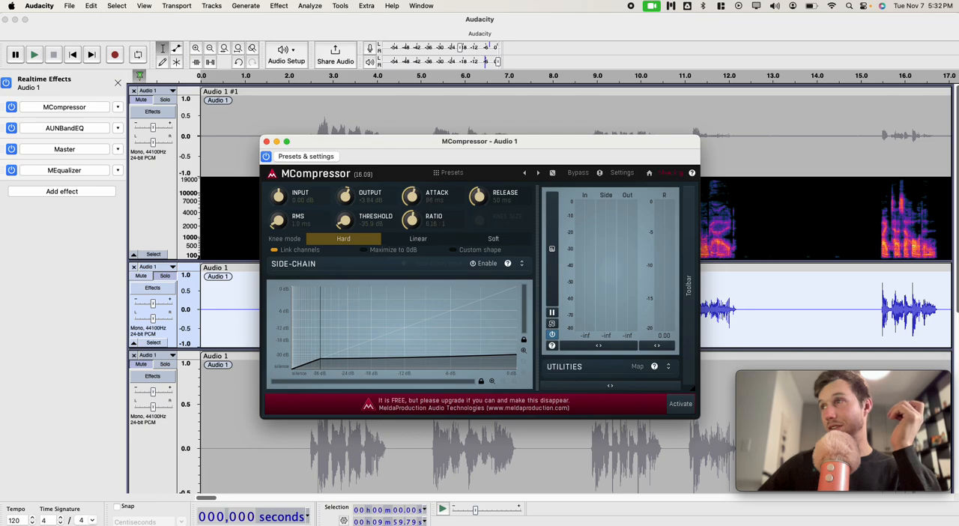
pyautogui.moveTo(409, 193); pyautogui.dragTo(409, 196)
pyautogui.moveTo(481, 196); pyautogui.dragTo(482, 196)
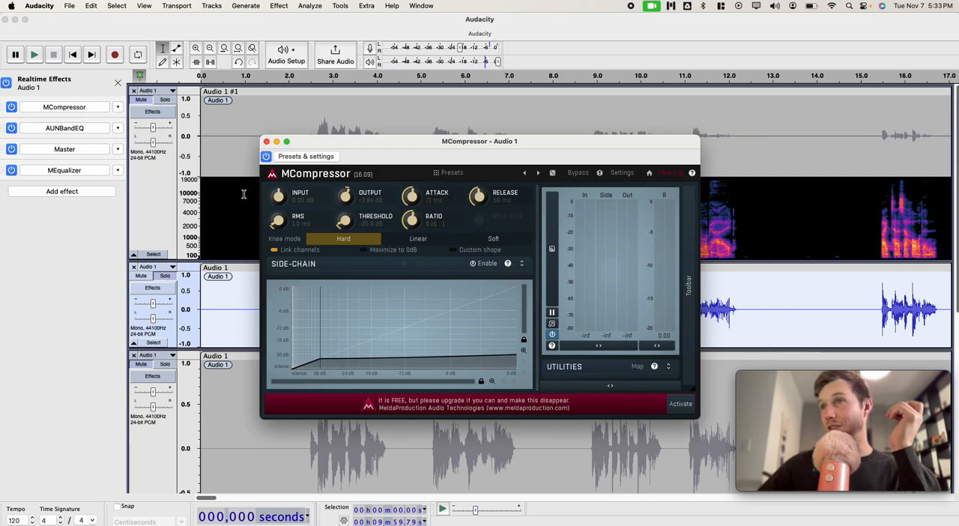
# Step: Solo the original track and listen to its opening phrases with the hard-knee compression
pyautogui.press('space')
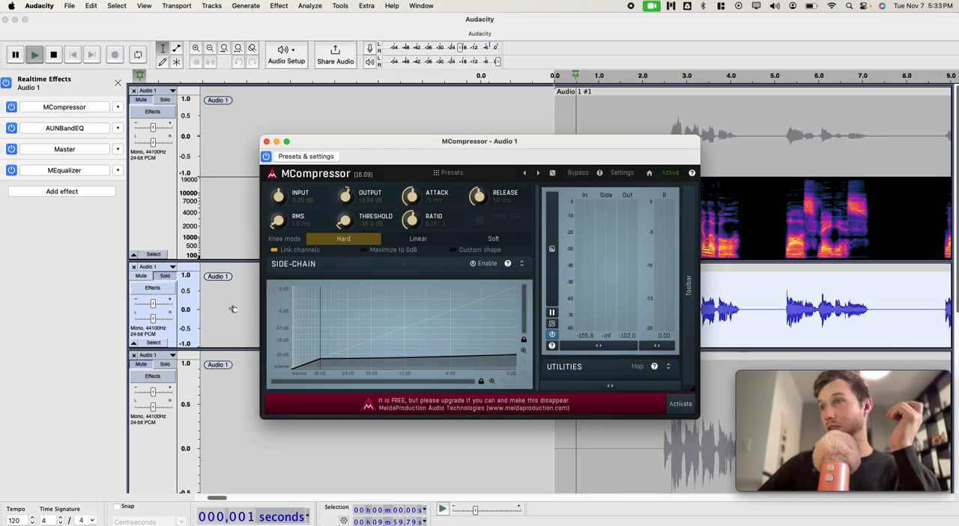
pyautogui.press('space')
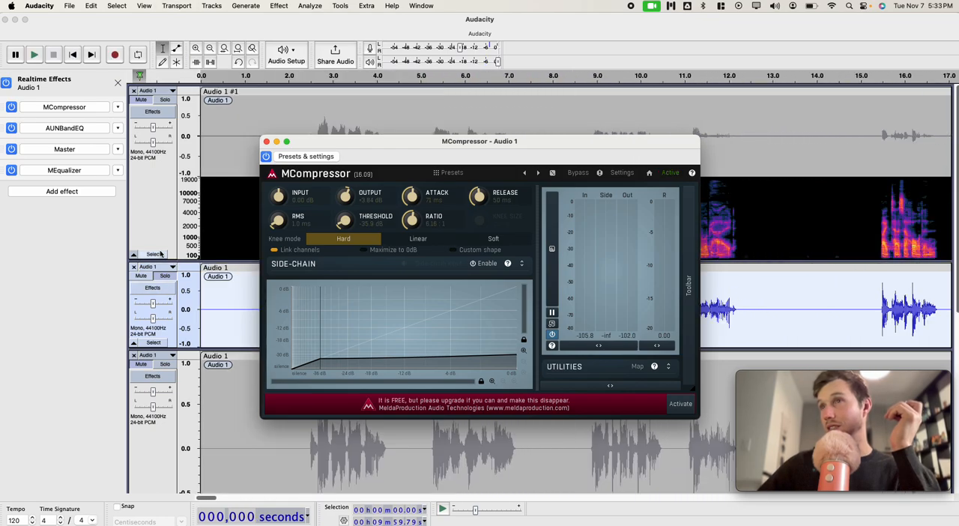
pyautogui.click(166, 101)
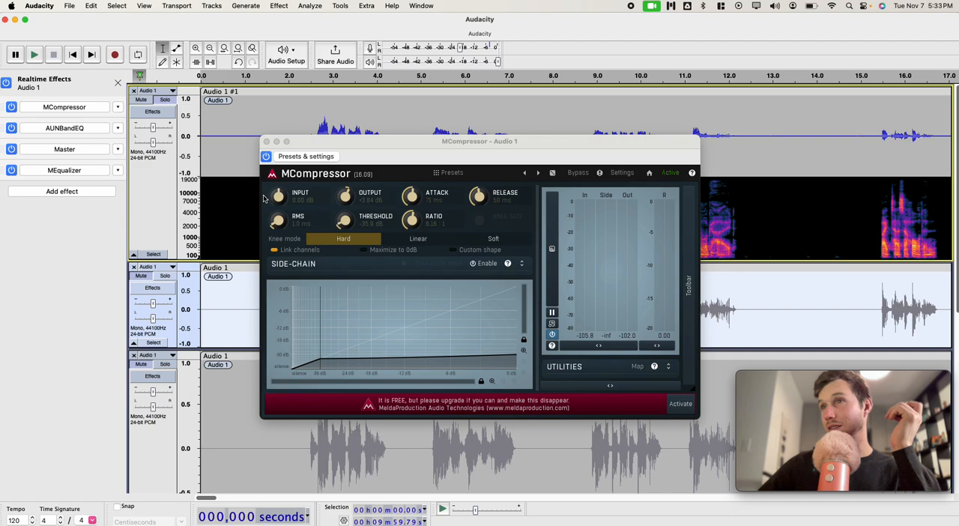
pyautogui.press('space')
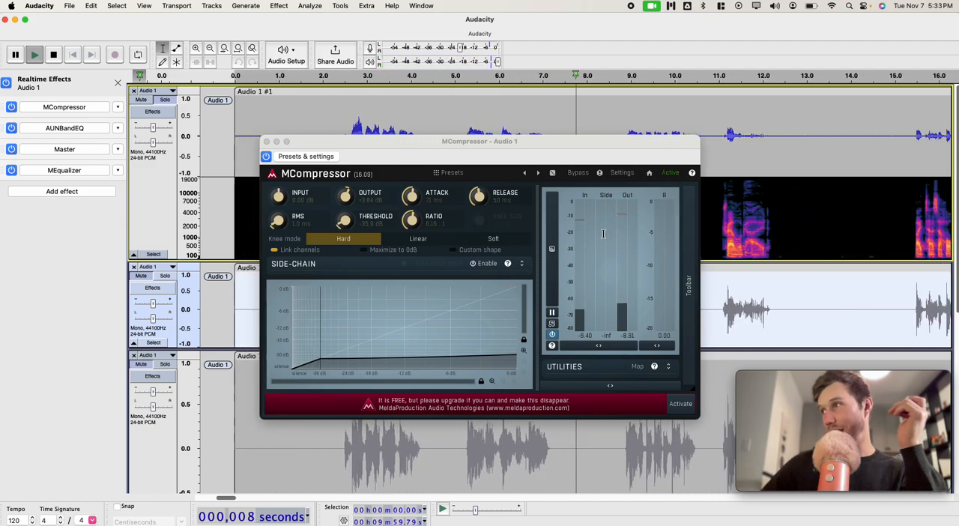
pyautogui.press('space')
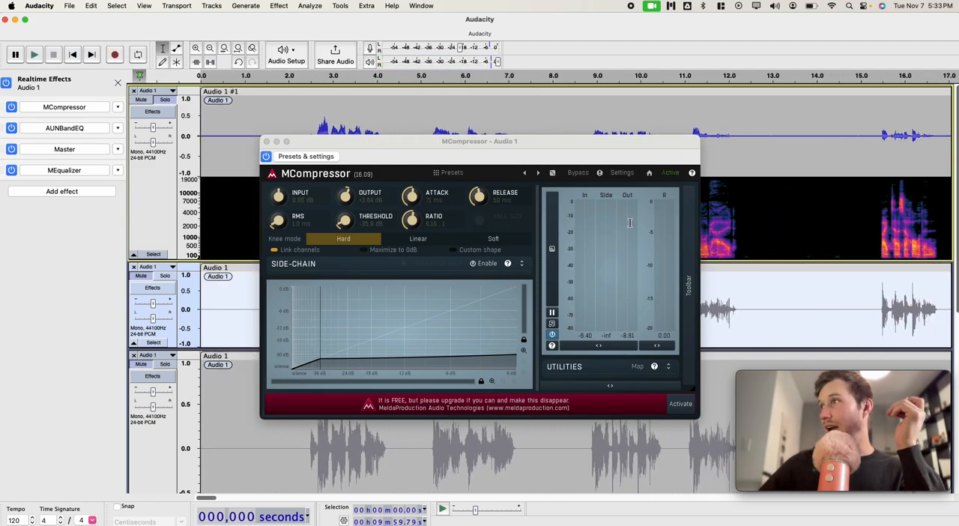
# Step: Switch MCompressor's knee mode to Soft and listen to the original track from the start twice
pyautogui.click(483, 240)
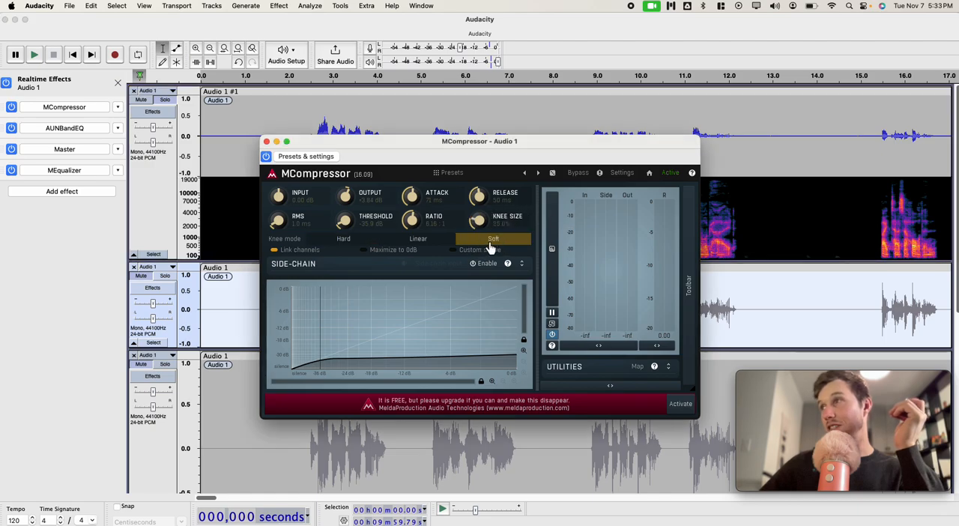
pyautogui.press('space')
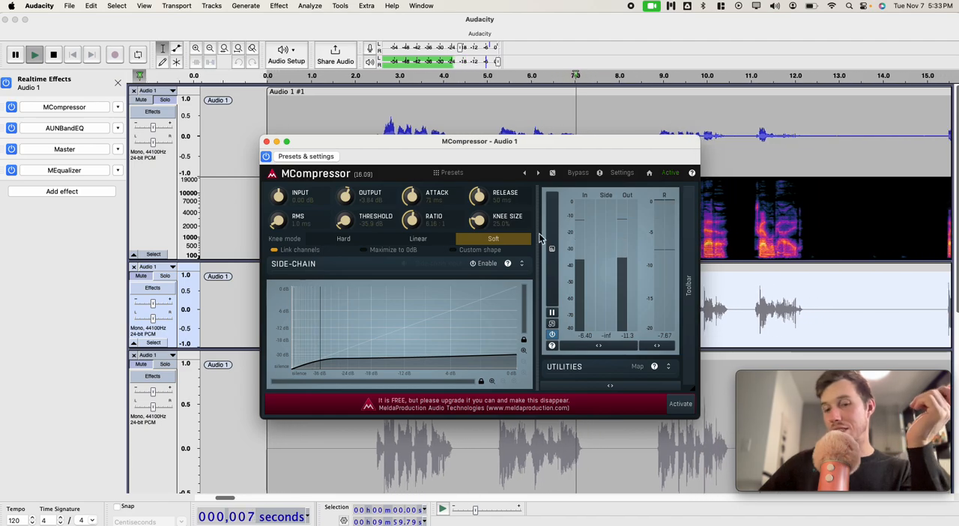
pyautogui.press('space')
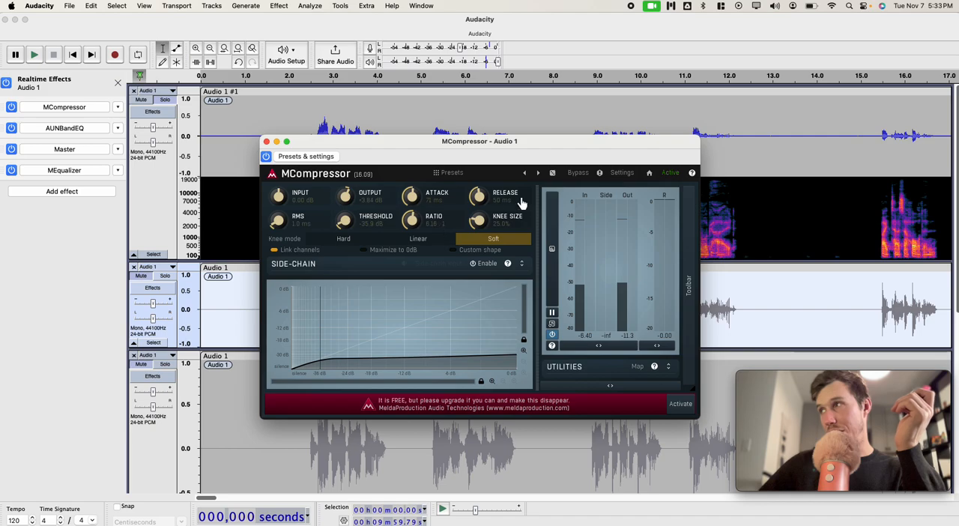
pyautogui.press('space')
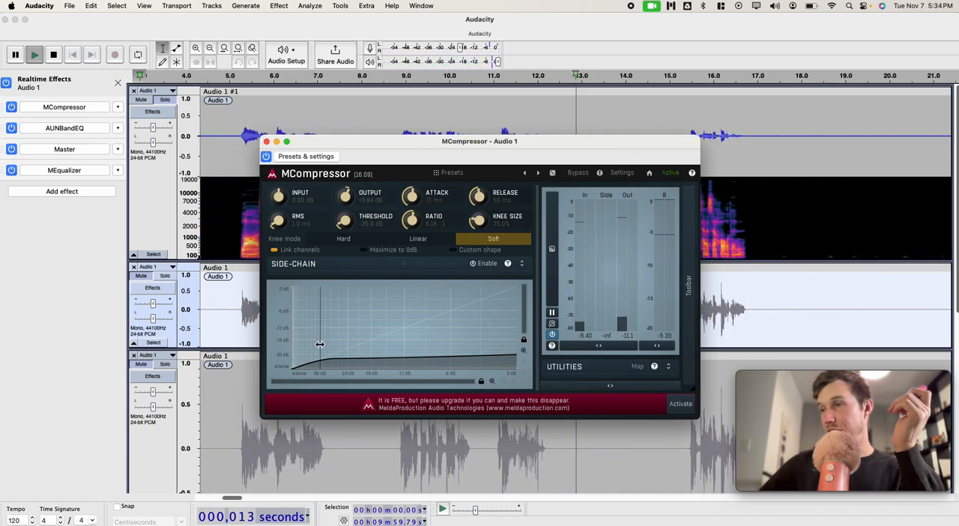
pyautogui.press('space')
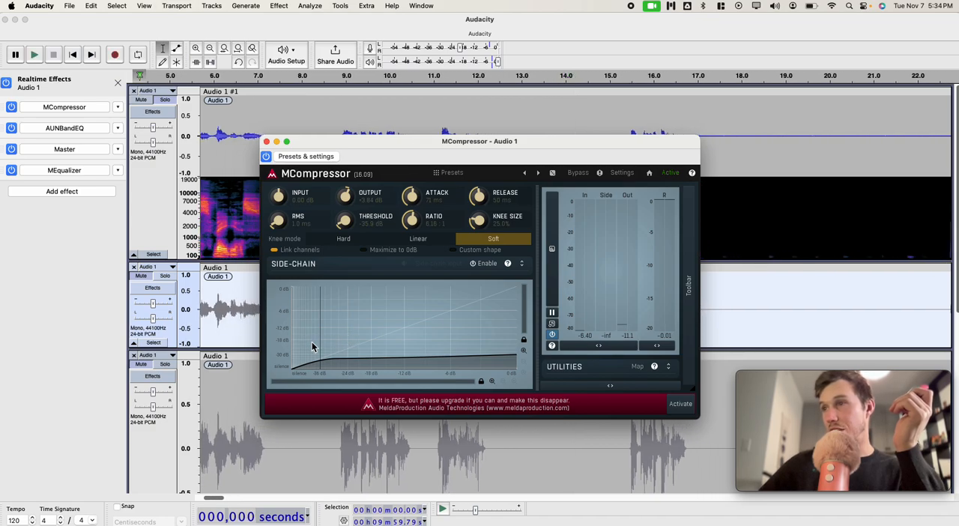
# Step: Try an MCompressor threshold of -12.0 dB on the curve graph and return it to about -35.9 dB
pyautogui.moveTo(319, 339); pyautogui.dragTo(404, 339)
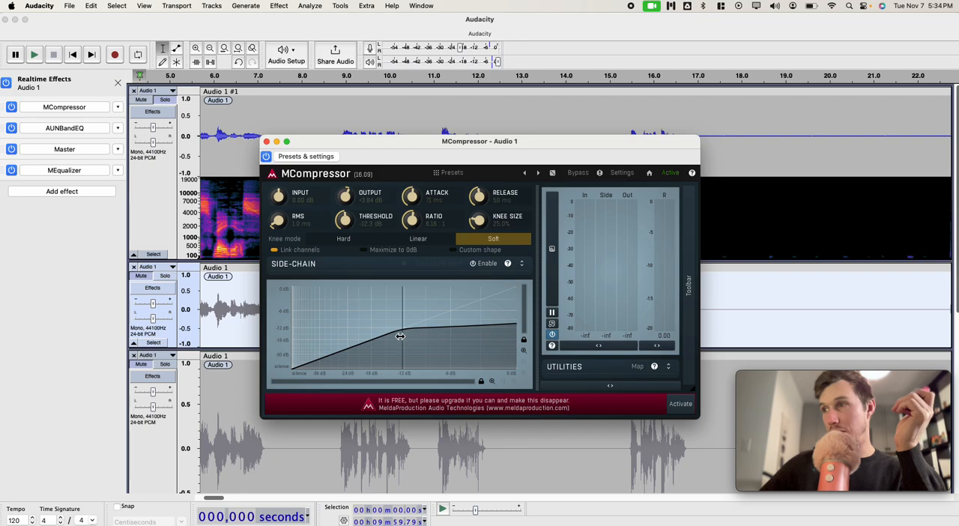
pyautogui.moveTo(402, 341); pyautogui.dragTo(405, 341)
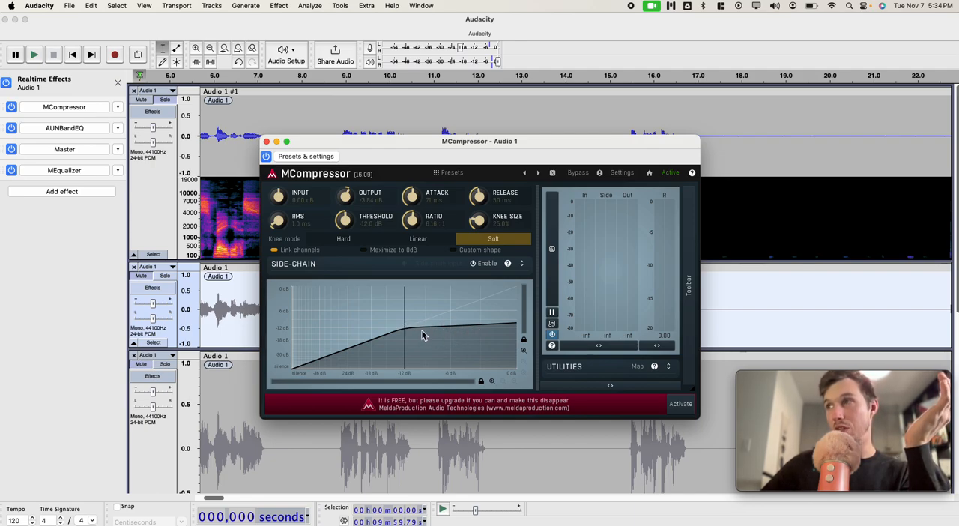
pyautogui.moveTo(402, 317); pyautogui.dragTo(318, 330)
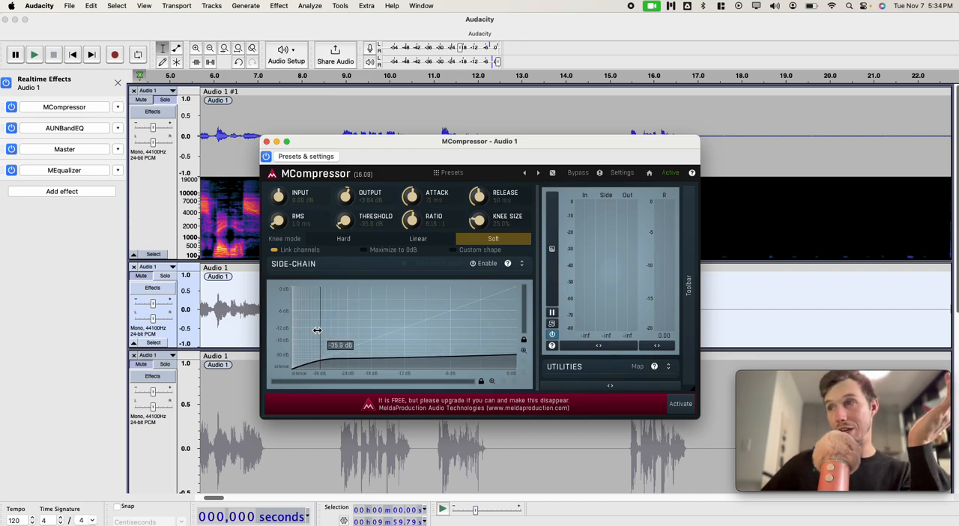
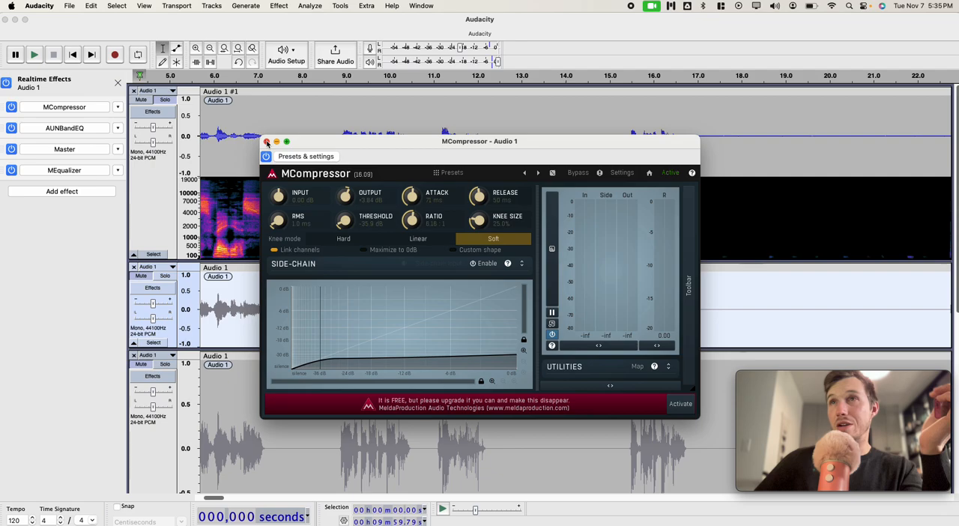
# Step: Close MCompressor and review the AUNBandEQ band settings on the original track
pyautogui.click(266, 142)
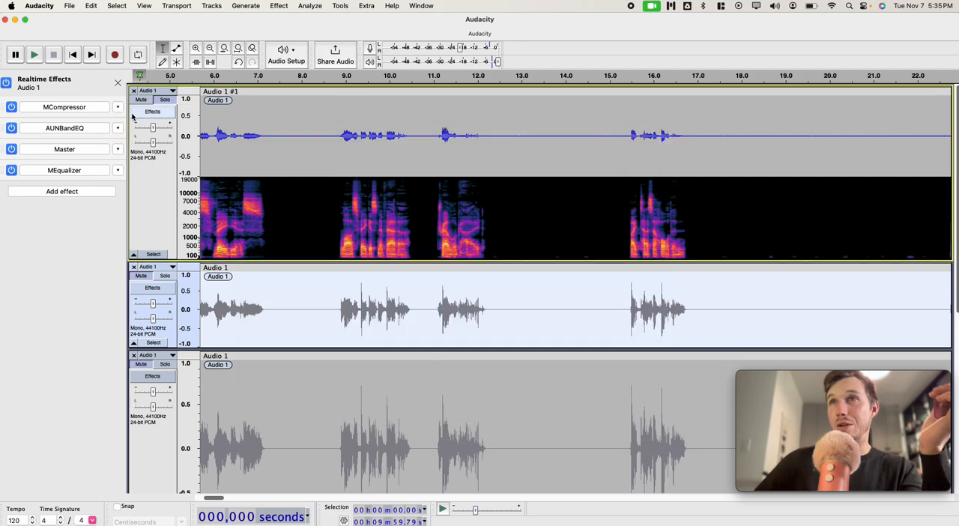
pyautogui.click(82, 132)
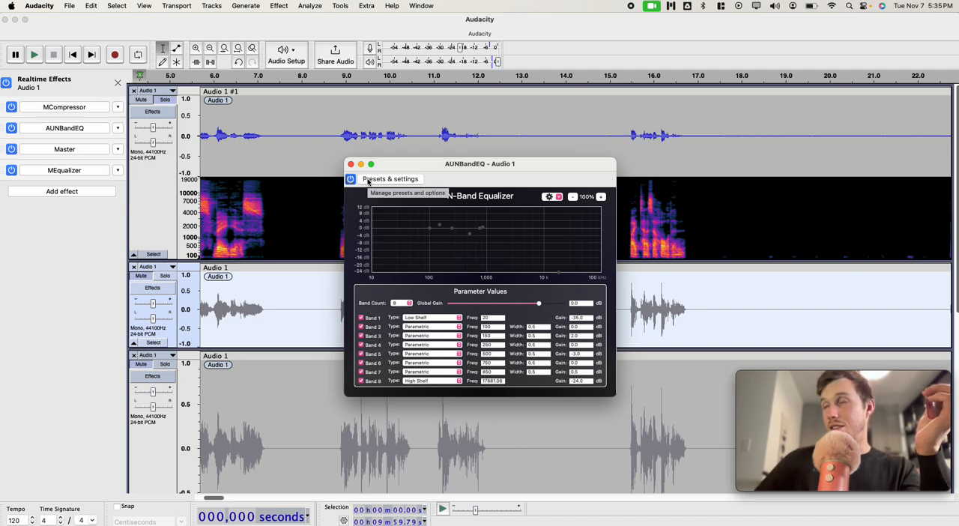
pyautogui.moveTo(401, 166); pyautogui.dragTo(392, 162)
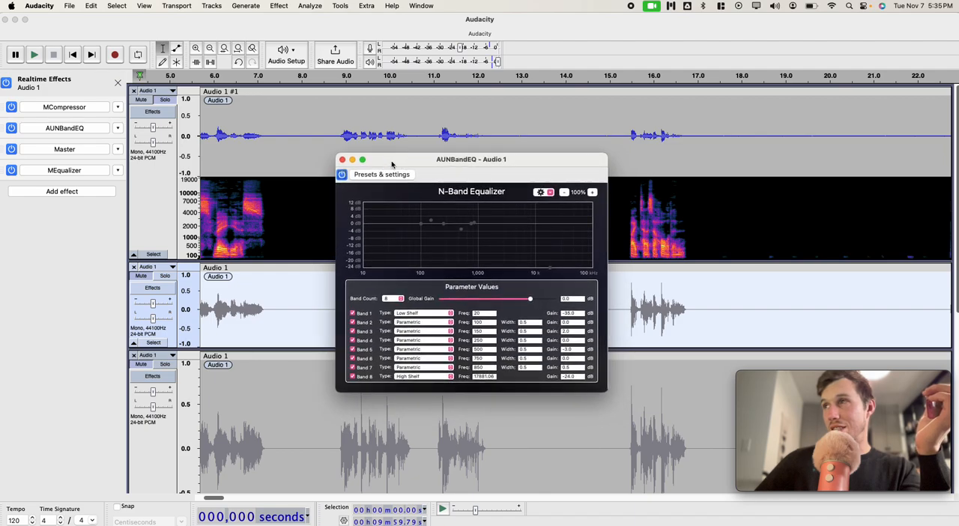
pyautogui.click(343, 160)
# Step: Open the original track's MEqualizer and play the opening to observe the voice on its spectrum analyzer
pyautogui.click(57, 170)
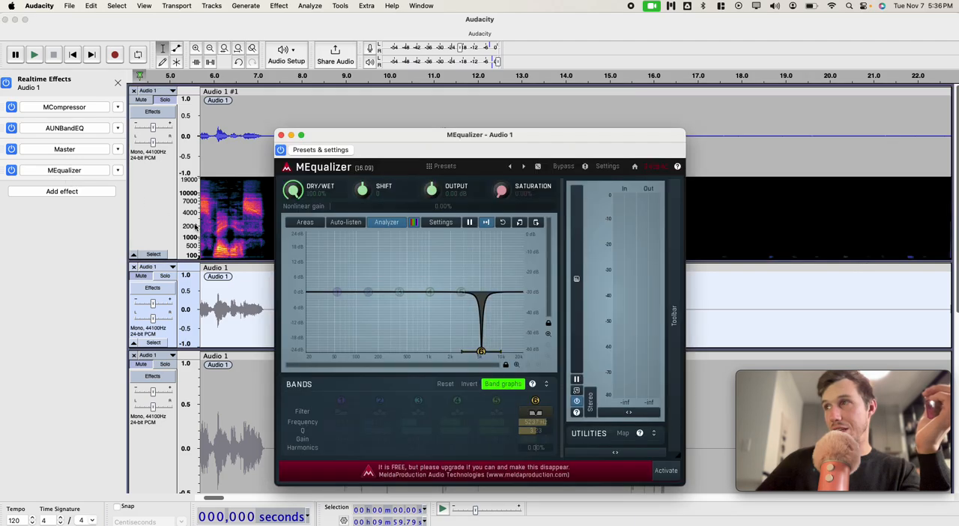
pyautogui.press('space')
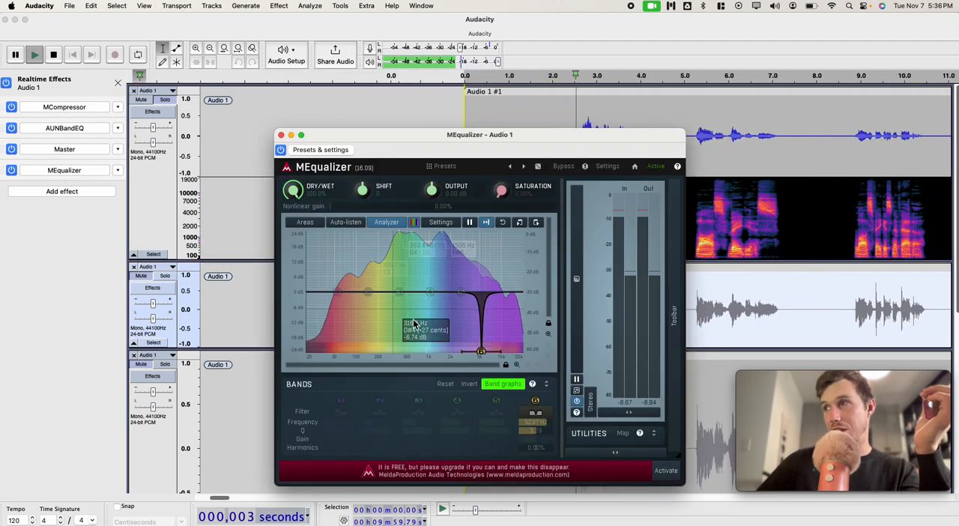
pyautogui.press('space')
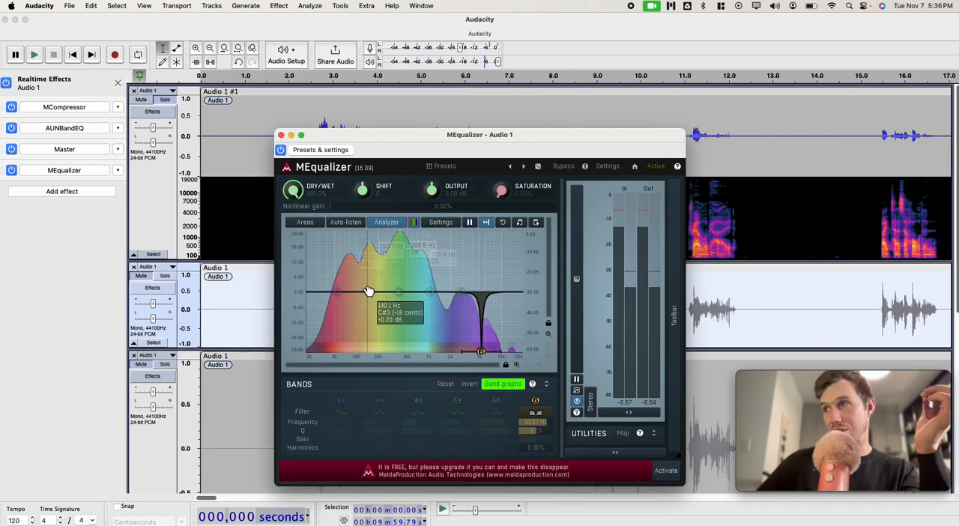
# Step: Try an MEqualizer band 2 boost of about 15 dB near 154 Hz during playback, lower it, and reset the band
pyautogui.moveTo(369, 292); pyautogui.dragTo(367, 253)
pyautogui.press('space')
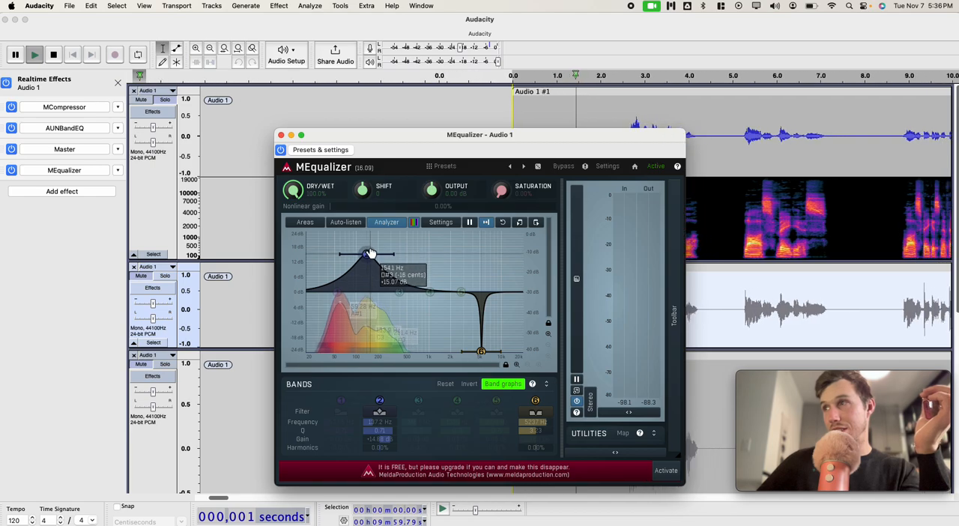
pyautogui.moveTo(366, 254)
pyautogui.mouseDown()
pyautogui.moveTo(363, 372)
pyautogui.moveTo(357, 226)
pyautogui.moveTo(342, 222)
pyautogui.moveTo(459, 209)
pyautogui.moveTo(462, 259)
pyautogui.moveTo(496, 318)
pyautogui.moveTo(479, 330)
pyautogui.moveTo(407, 292)
pyautogui.moveTo(377, 257)
pyautogui.mouseUp()
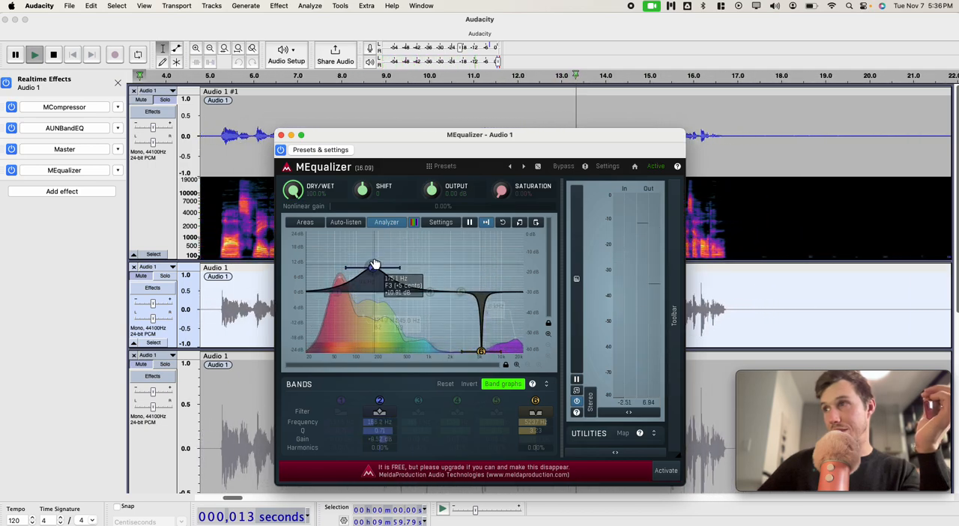
pyautogui.doubleClick(375, 267)
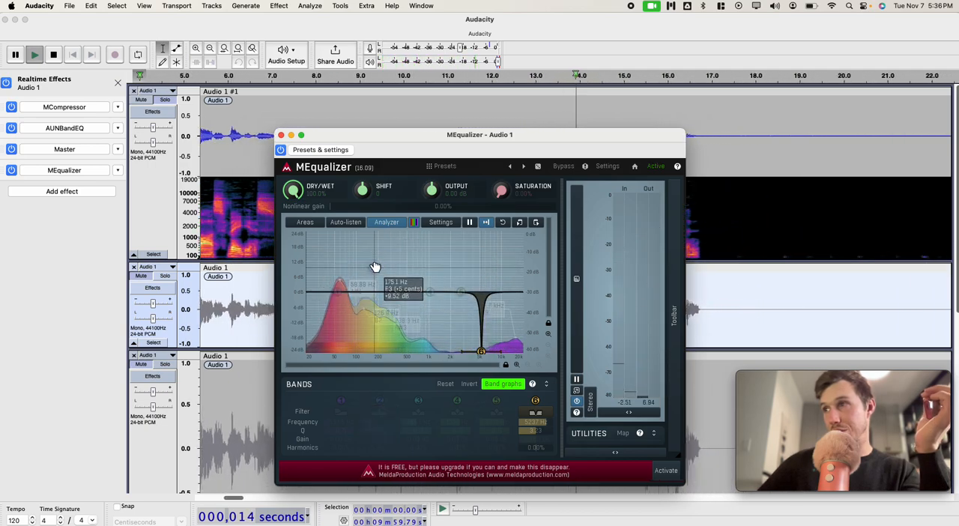
pyautogui.press('space')
pyautogui.click(281, 135)
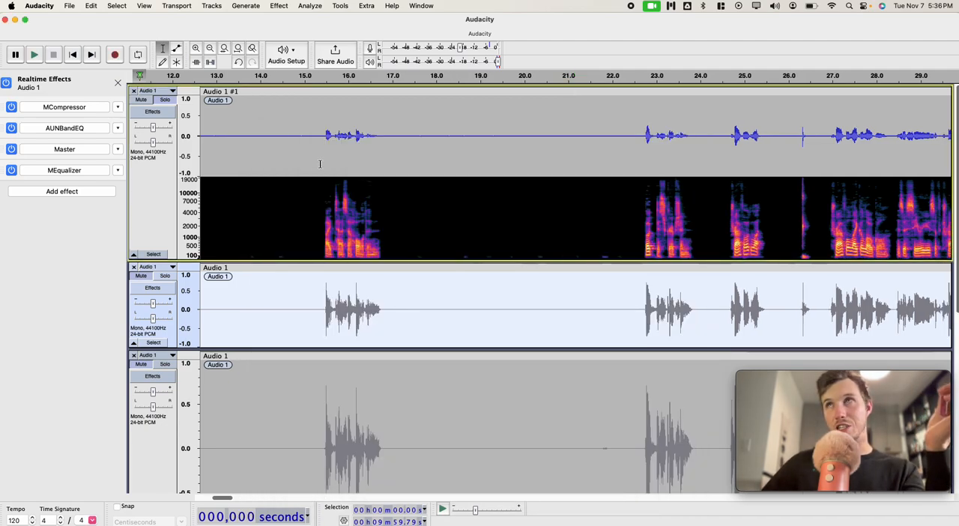
# Step: Select the second Audio 1 track and solo it in place of the original track
pyautogui.click(165, 344)
pyautogui.click(170, 282)
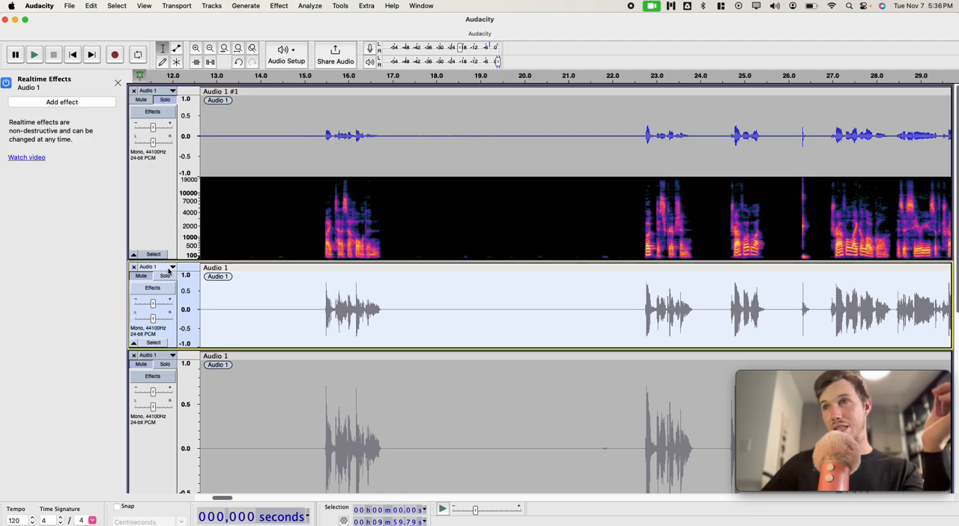
pyautogui.scroll(-10, 214, 297)
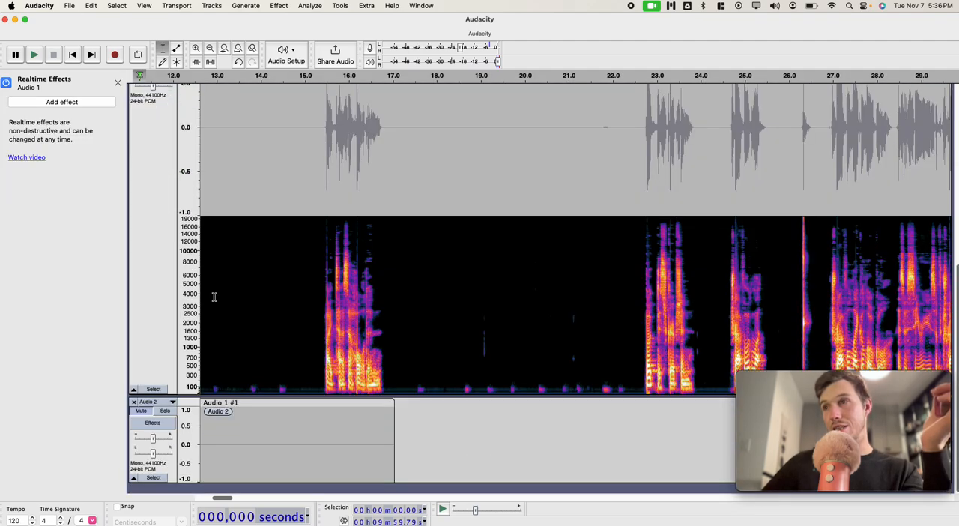
pyautogui.scroll(9, 214, 298)
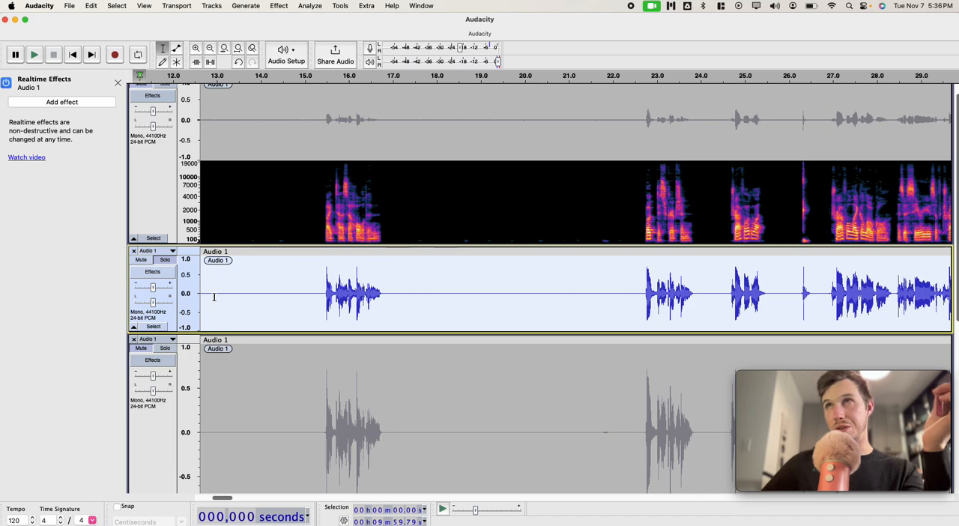
pyautogui.hscroll(2, 398, 297)
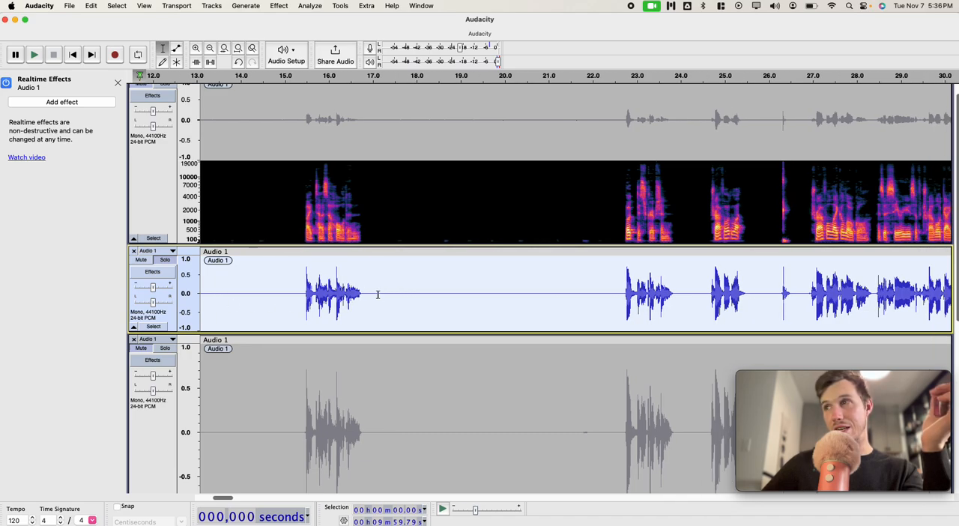
# Step: Display the second track in a combined waveform and spectrogram view
pyautogui.click(155, 251)
pyautogui.click(147, 330)
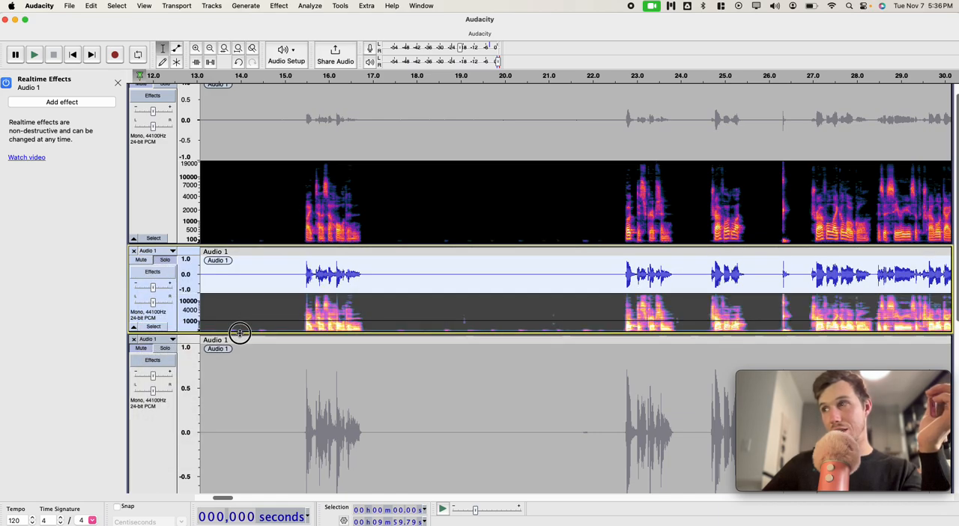
pyautogui.moveTo(240, 332); pyautogui.dragTo(240, 336)
pyautogui.scroll(-2, 200, 343)
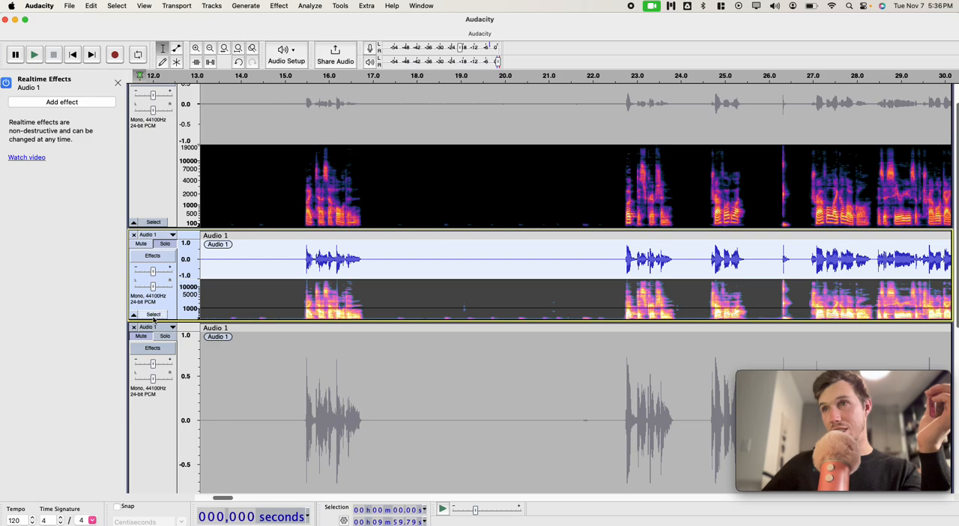
# Step: Run an analysis on the selected second track and dismiss its result
pyautogui.click(310, 5)
pyautogui.click(332, 113)
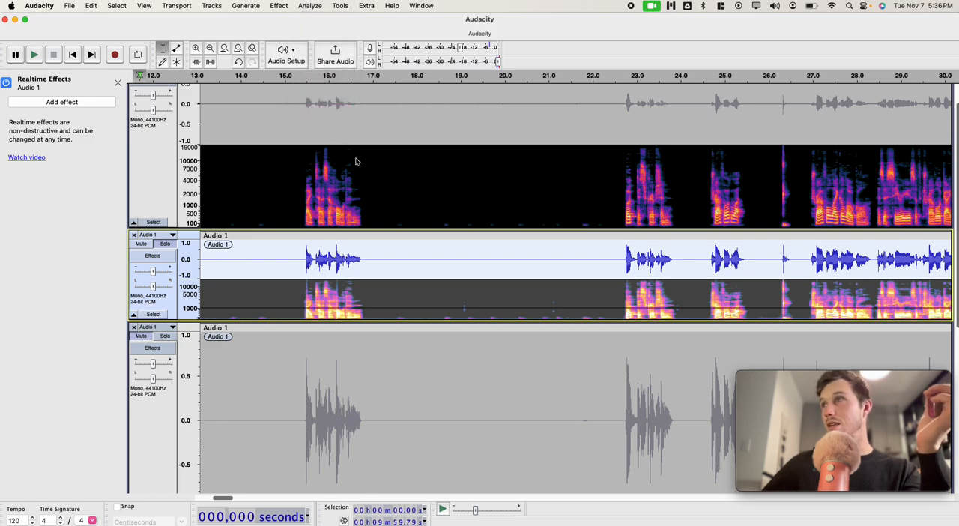
pyautogui.click(507, 387)
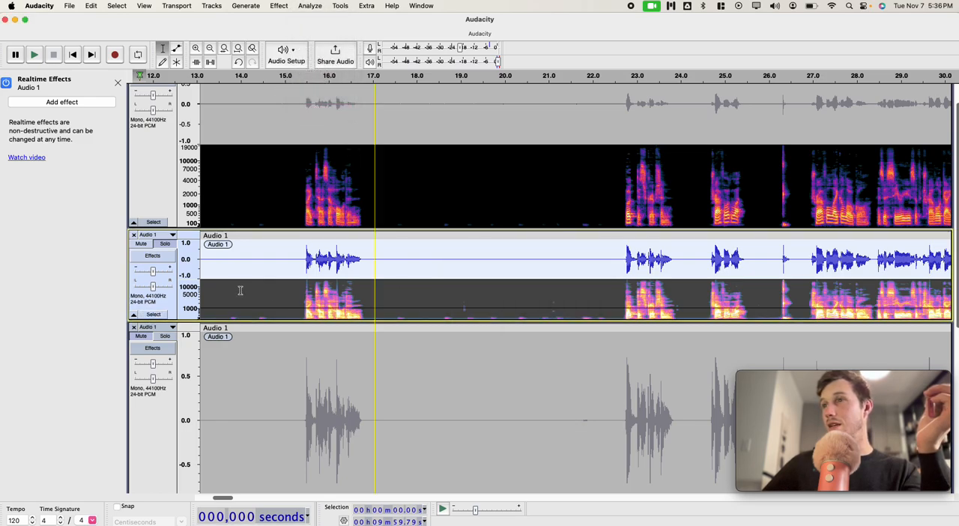
# Step: Increase the second track's height and place the cursor in its silent gap at about 19.04 s
pyautogui.moveTo(232, 320); pyautogui.dragTo(217, 440)
pyautogui.click(236, 379)
pyautogui.scroll(-5, 251, 371)
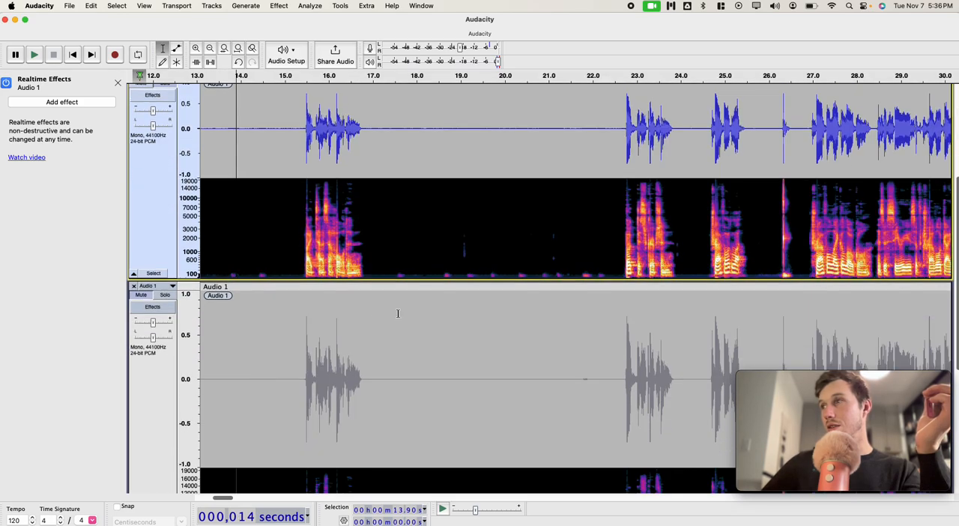
pyautogui.click(463, 244)
pyautogui.scroll(-3, 387, 302)
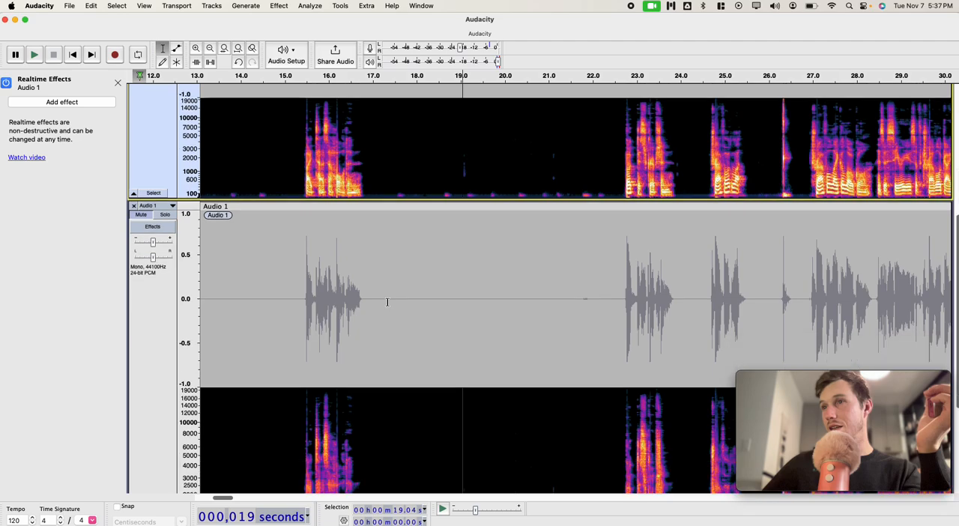
# Step: Compare the background noise in the silent gaps across the tracks' waveforms and spectrograms
pyautogui.scroll(-6, 256, 361)
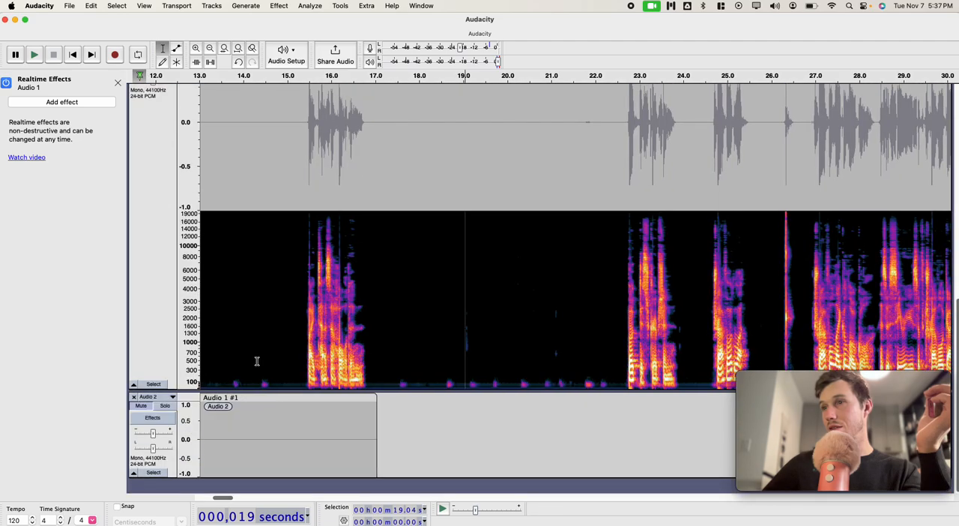
pyautogui.hscroll(-3, 214, 441)
pyautogui.scroll(-10, 225, 438)
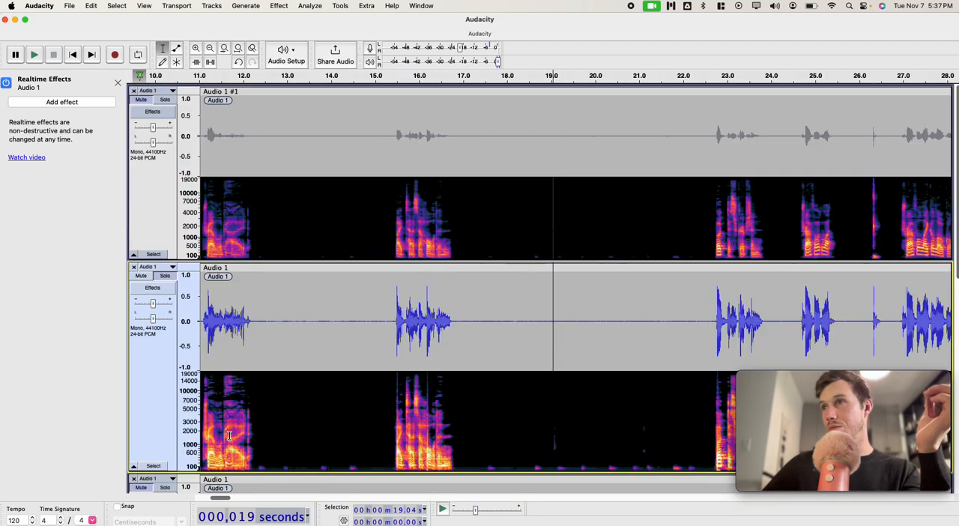
pyautogui.scroll(-3, 230, 435)
pyautogui.scroll(4, 230, 435)
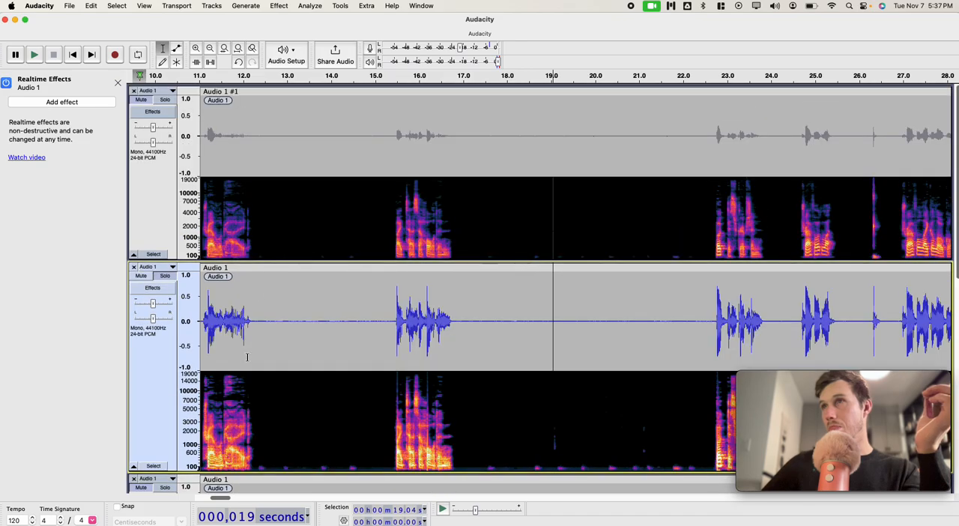
pyautogui.scroll(-4, 261, 292)
pyautogui.hscroll(-8, 261, 292)
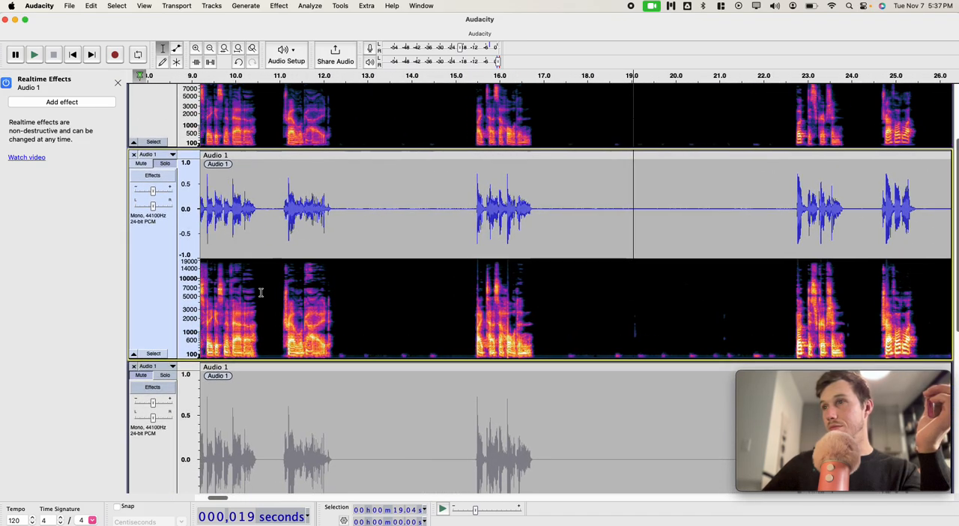
pyautogui.hscroll(4, 261, 292)
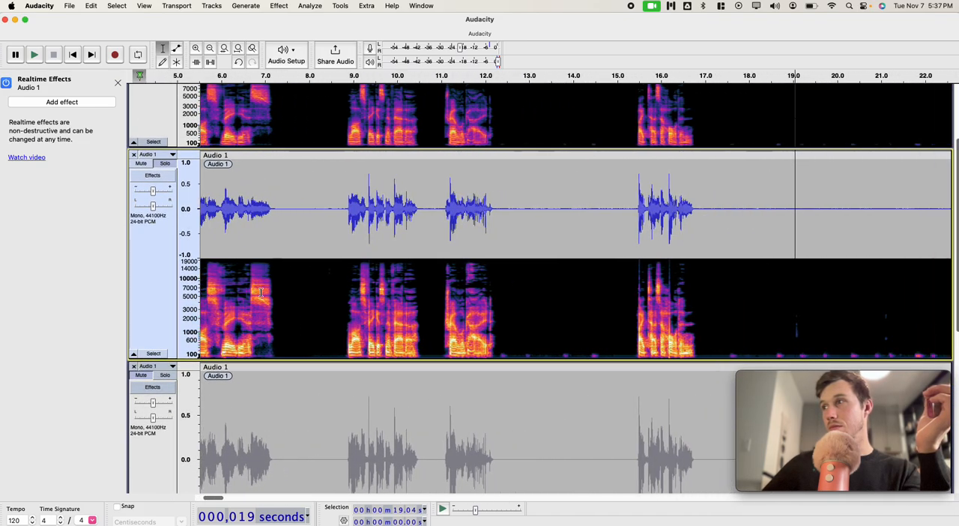
# Step: Listen to the second track's silence around 14.5 s and mark the faint noise at about 19.01 s
pyautogui.click(597, 347)
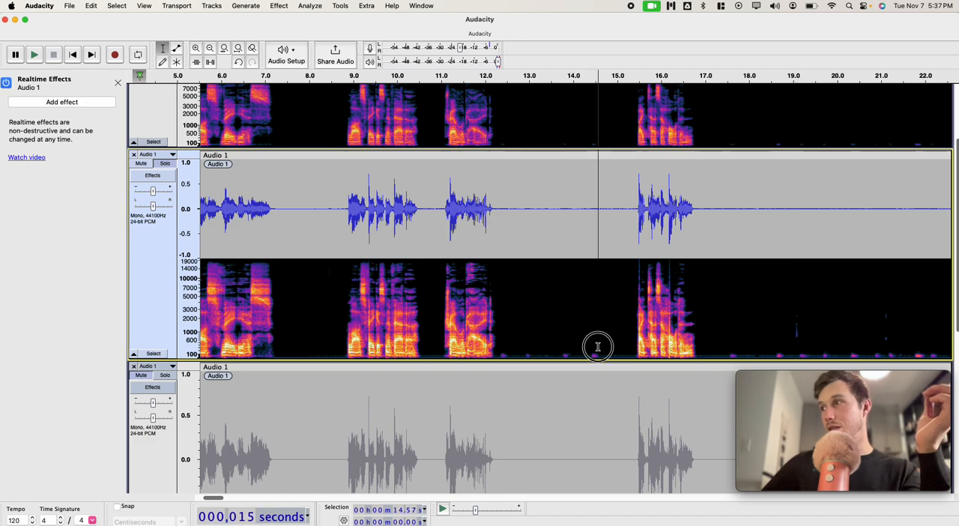
pyautogui.press('space')
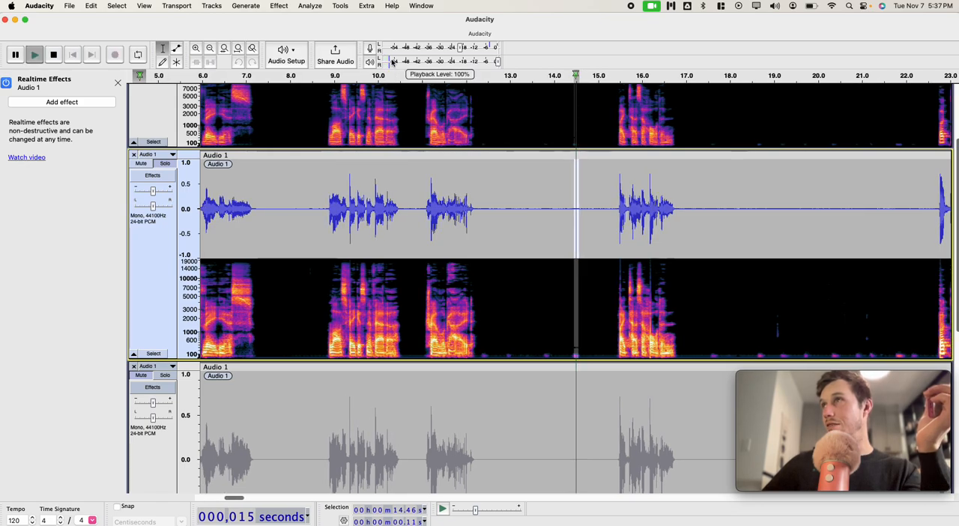
pyautogui.press('space')
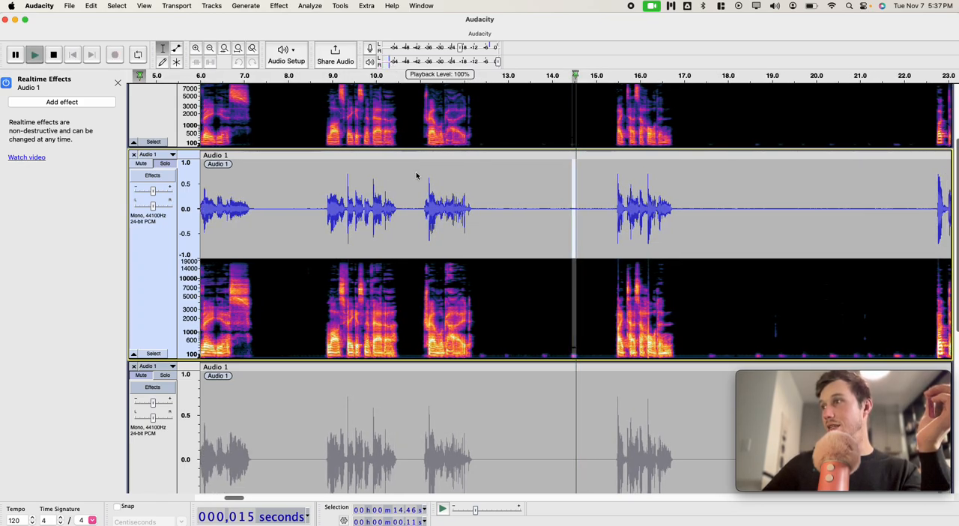
pyautogui.click(479, 313)
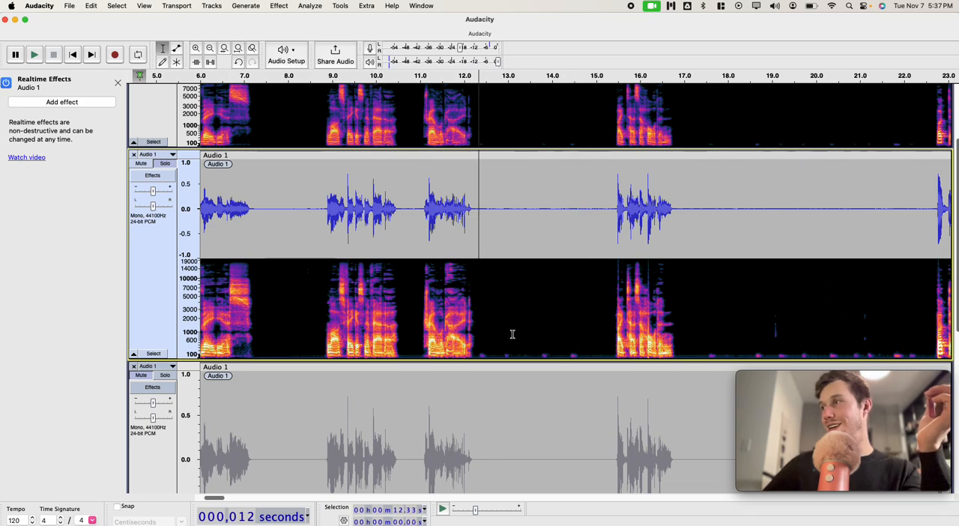
pyautogui.moveTo(772, 336); pyautogui.dragTo(778, 337)
pyautogui.hscroll(5, 778, 337)
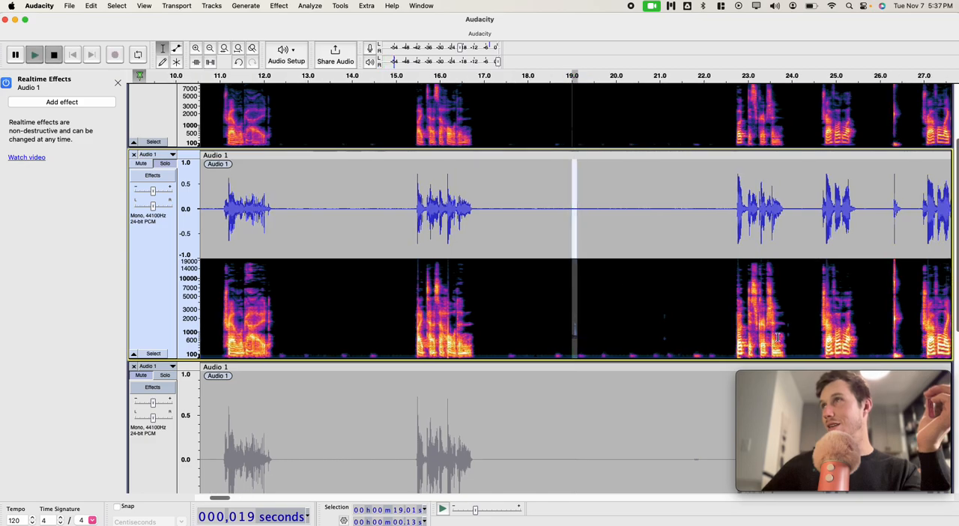
# Step: Select the whole second track clip and set up a Noise Gate with a threshold of -53 dB
pyautogui.click(601, 294)
pyautogui.doubleClick(569, 303)
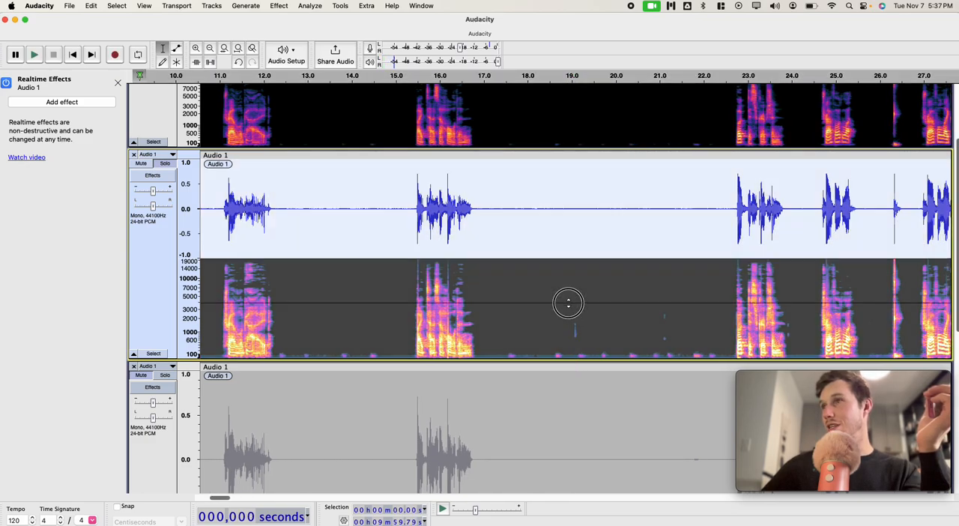
pyautogui.click(279, 5)
pyautogui.moveTo(349, 118)
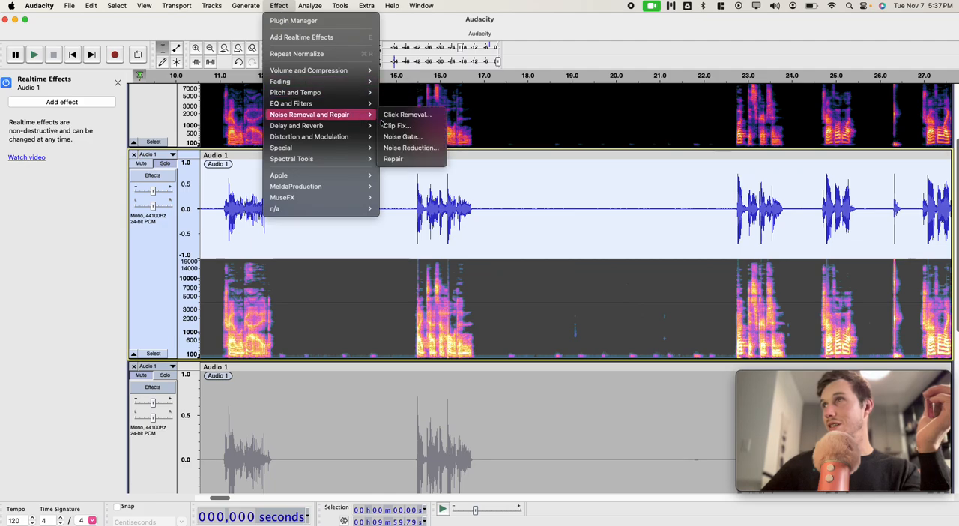
pyautogui.click(425, 138)
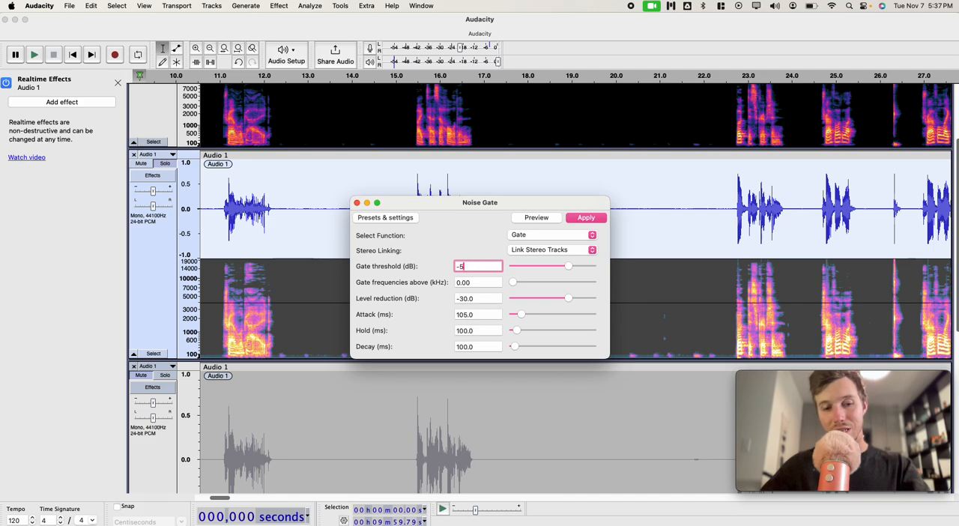
# Step: Set the Noise Gate's level reduction to -20 dB
pyautogui.click(489, 297)
pyautogui.write('-15')
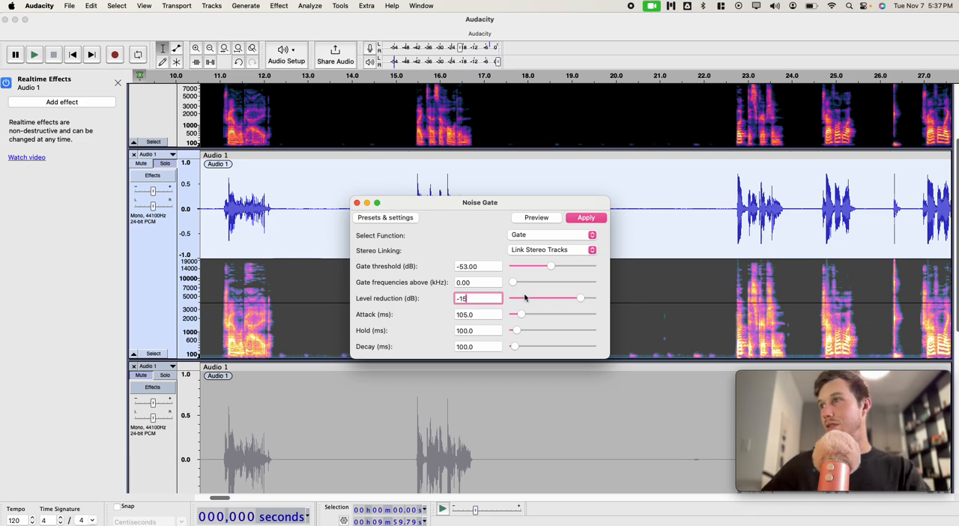
pyautogui.press('BackSpace')
pyautogui.press('BackSpace')
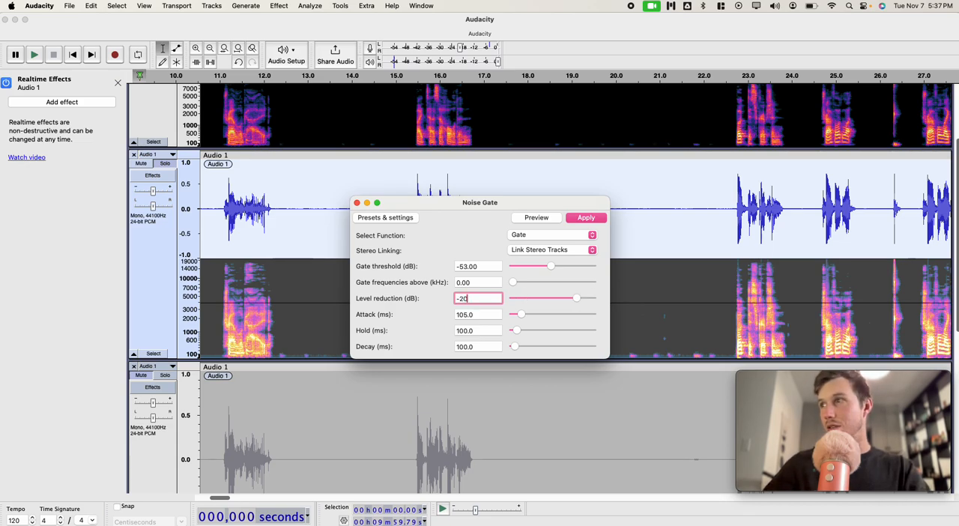
# Step: Apply the Noise Gate to the second track and listen to its remaining faint noise from about 18.5 s
pyautogui.click(590, 218)
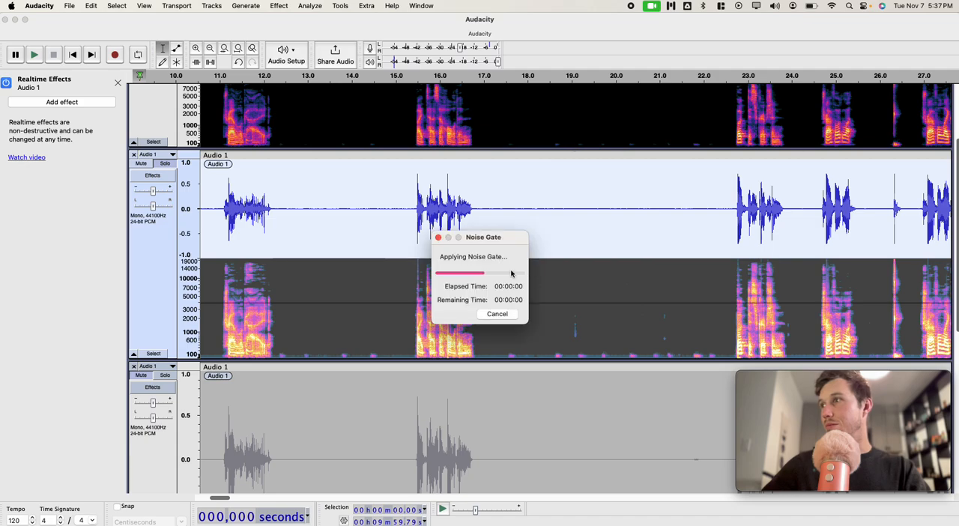
pyautogui.click(512, 347)
pyautogui.click(552, 346)
pyautogui.press('space')
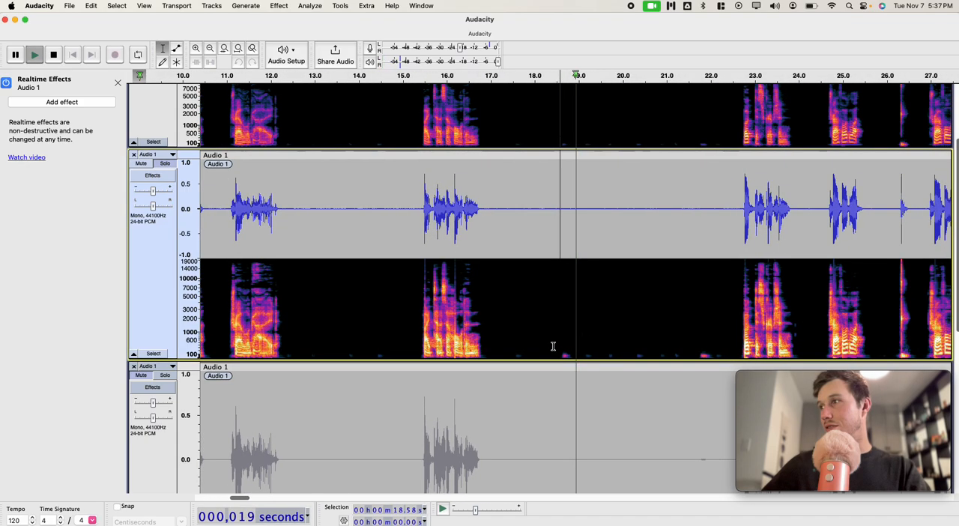
pyautogui.press('space')
pyautogui.moveTo(515, 339); pyautogui.dragTo(528, 341)
pyautogui.press('space')
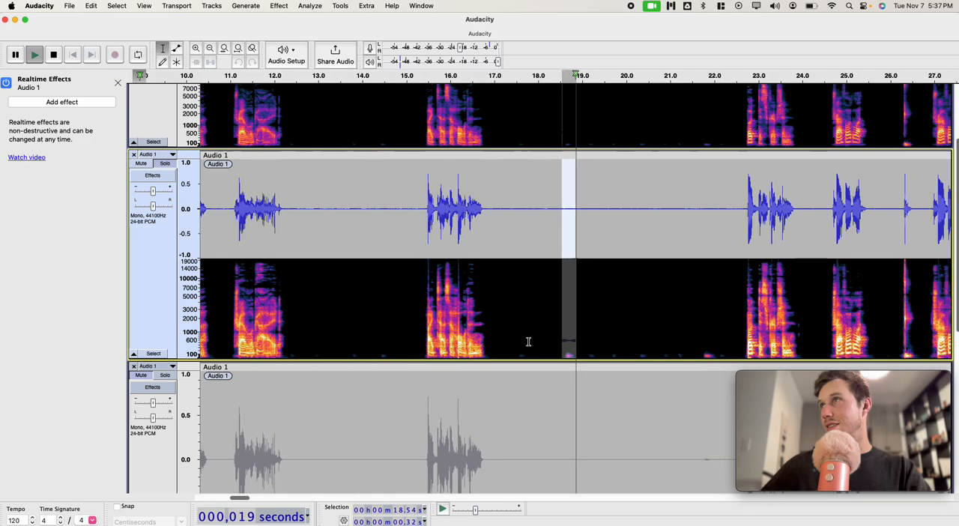
pyautogui.click(543, 328)
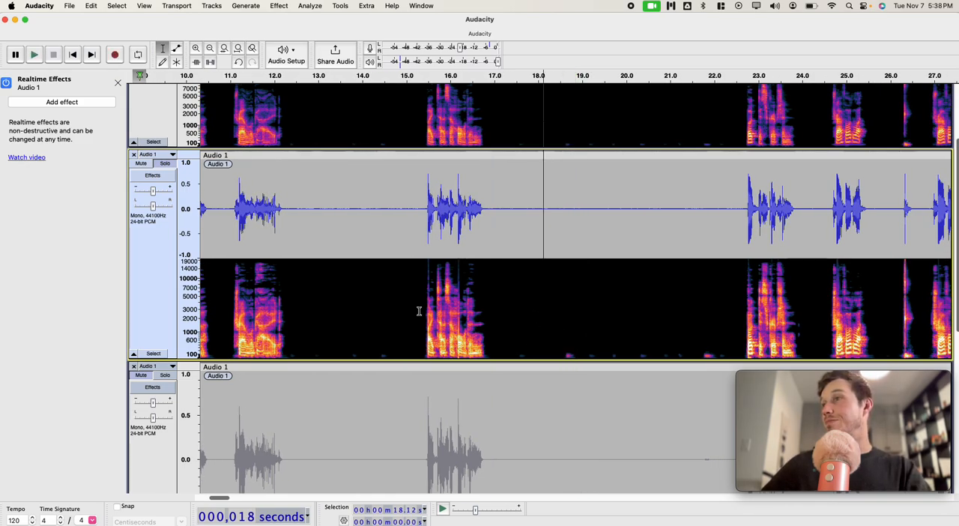
# Step: Select about 0.9 s of silence before the second track's first phrase, starting at about 0.98 s
pyautogui.hscroll(-10, 420, 311)
pyautogui.moveTo(276, 315); pyautogui.dragTo(216, 332)
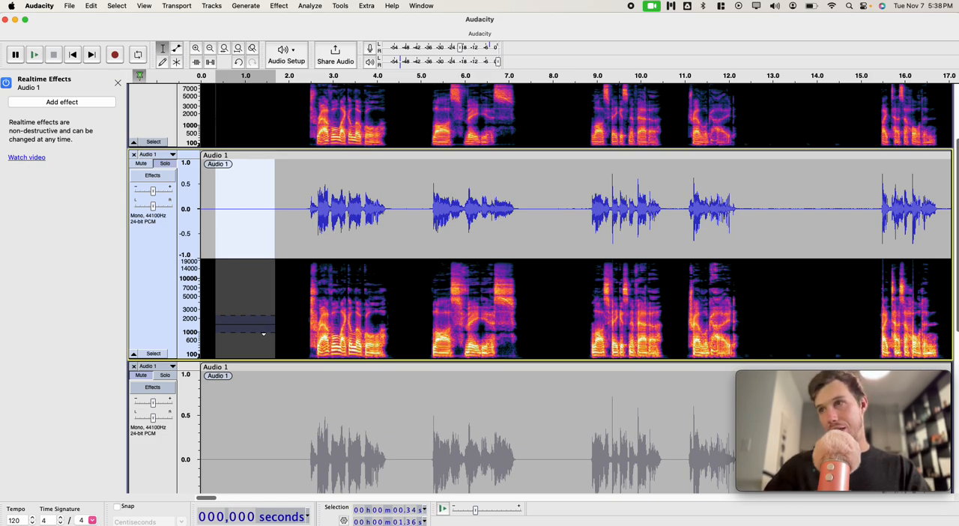
pyautogui.click(277, 287)
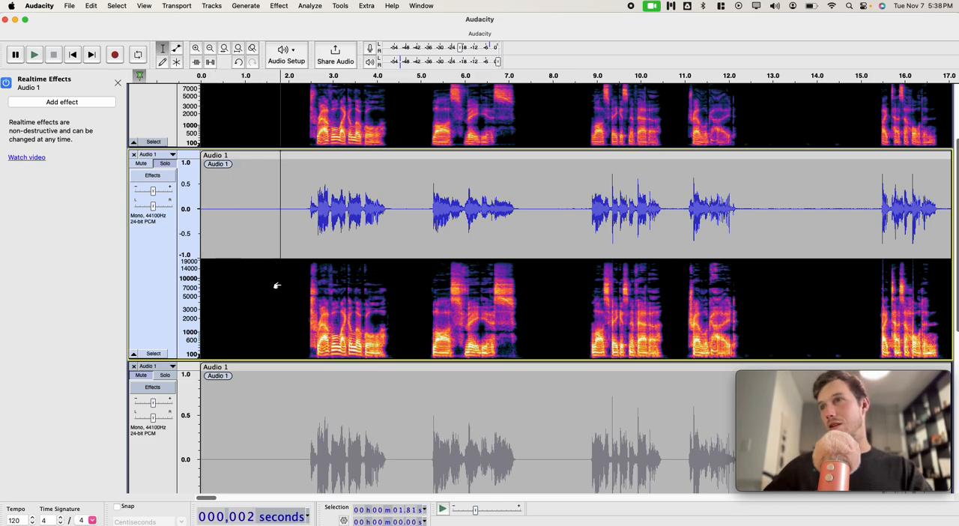
pyautogui.moveTo(282, 287); pyautogui.dragTo(245, 292)
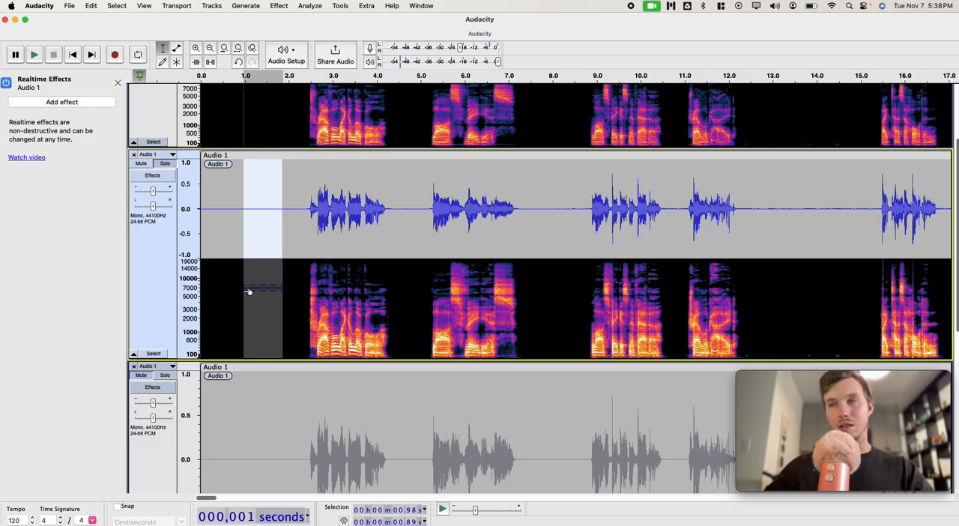
pyautogui.click(276, 6)
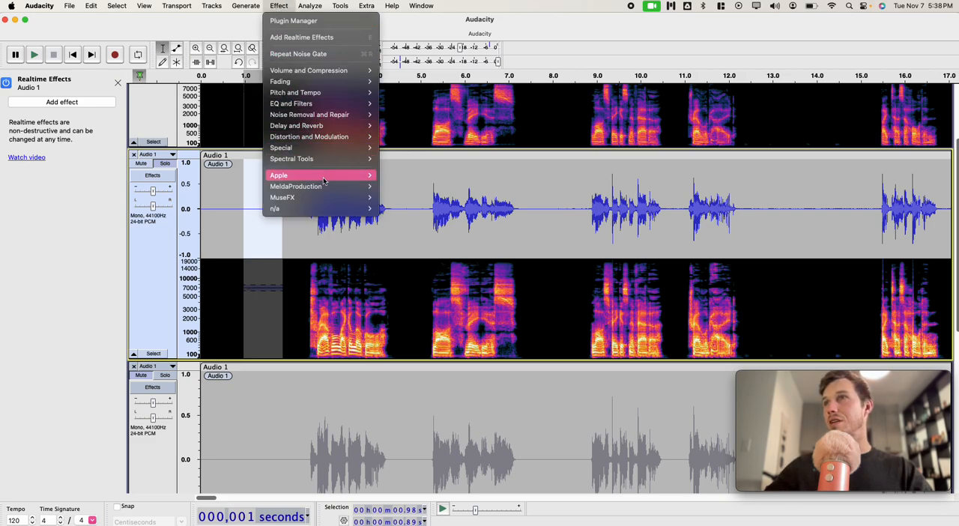
pyautogui.moveTo(324, 212)
pyautogui.moveTo(396, 214)
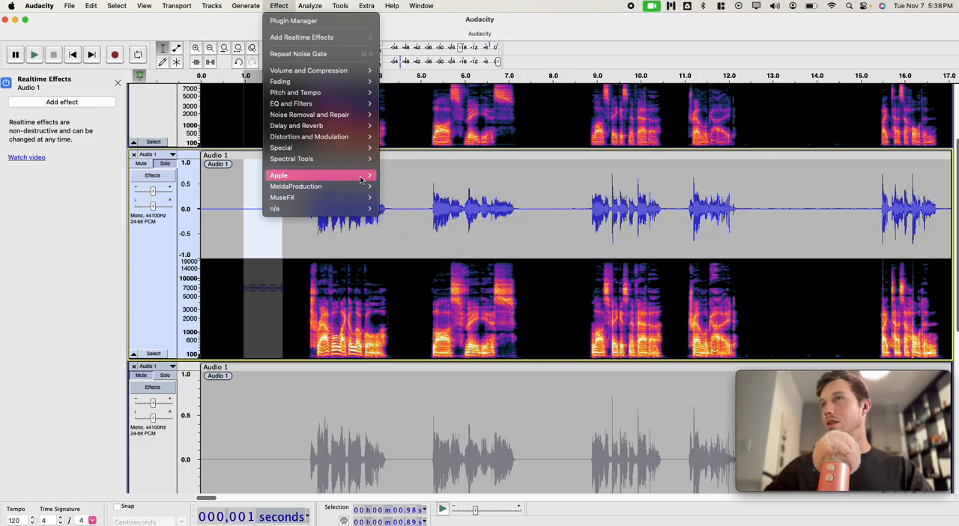
pyautogui.moveTo(371, 157)
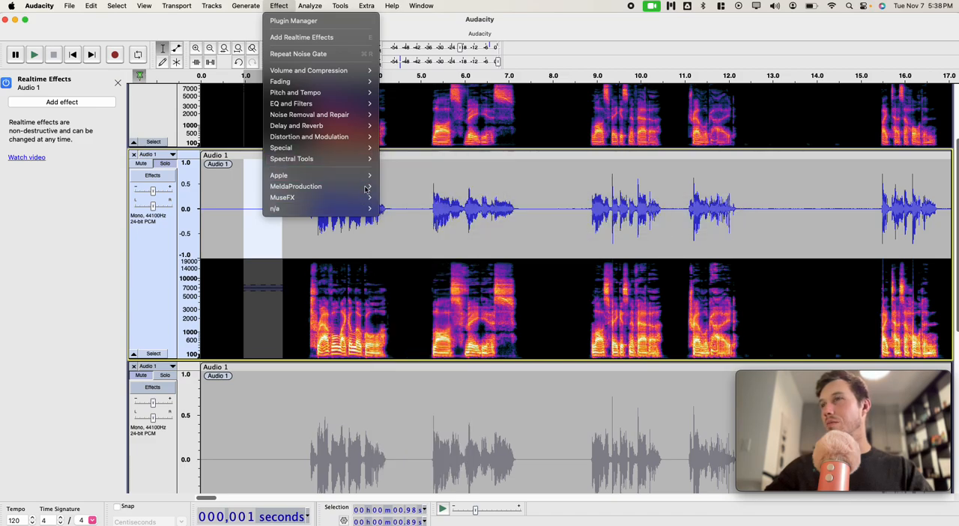
pyautogui.click(288, 313)
pyautogui.click(296, 309)
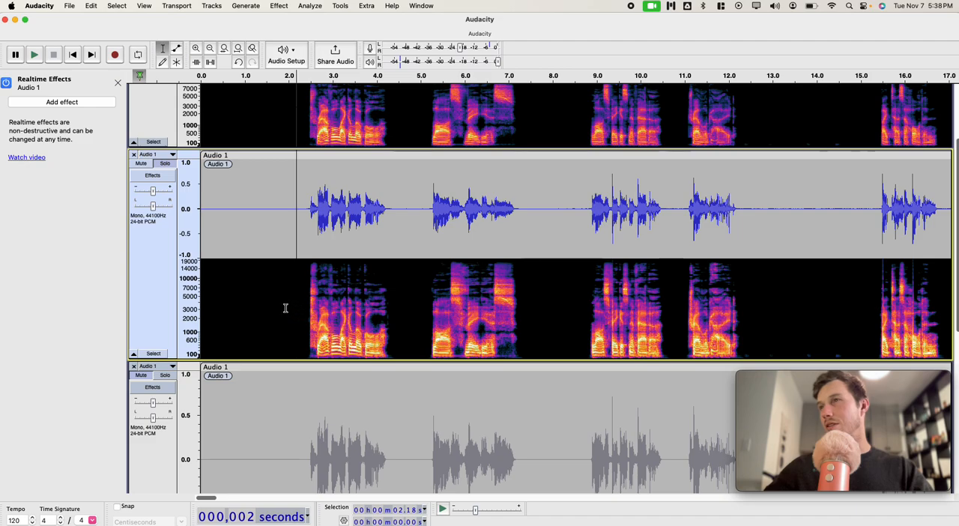